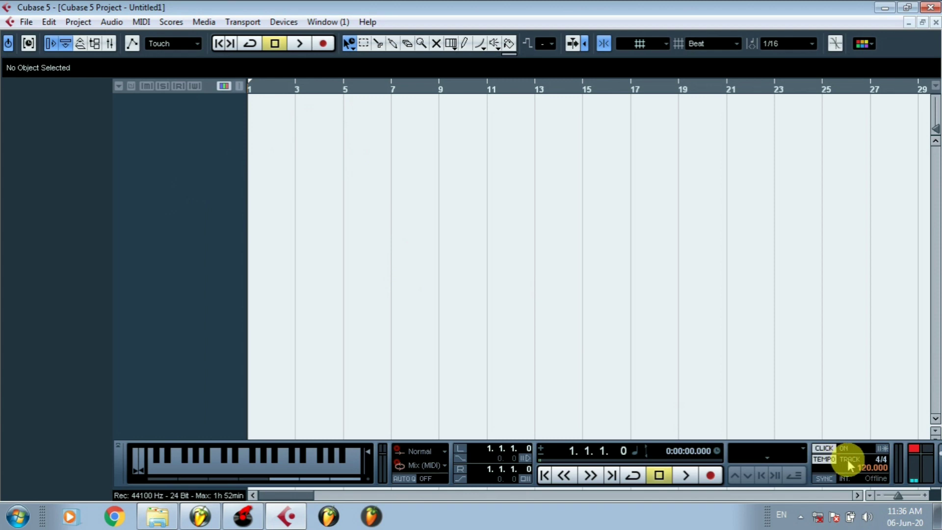
# - Switch the project from the tempo track to a fixed tempo of 130 BPM
pyautogui.click(849, 461)
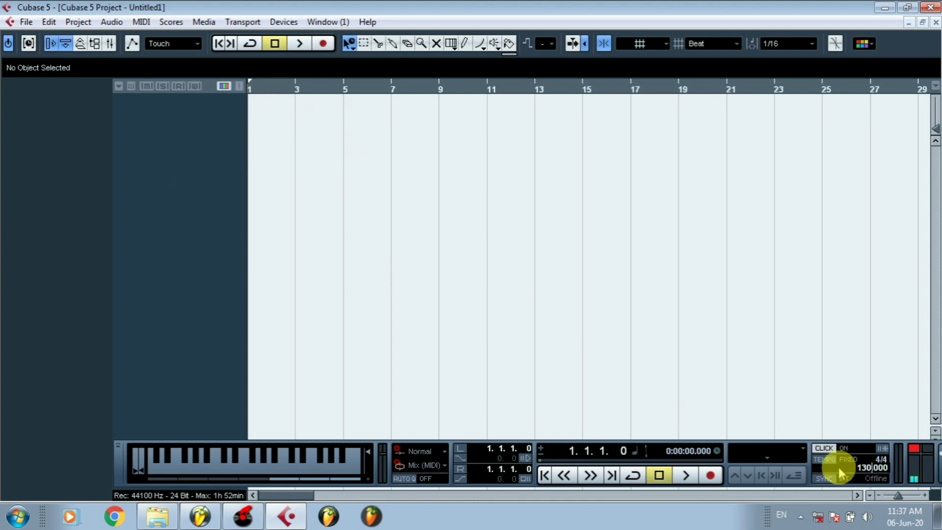
pyautogui.press('Return')
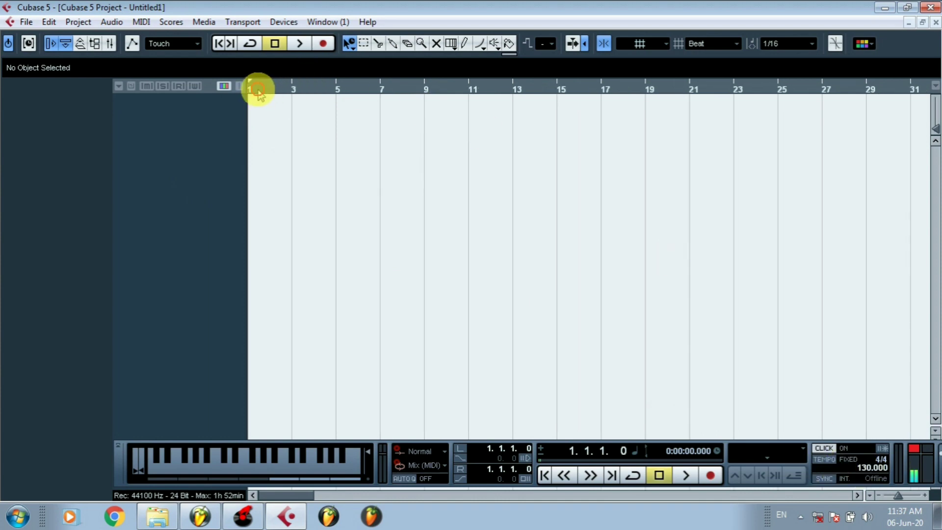
# - Set the loop range from bar 2 to bar 10 and enable cycle playback
pyautogui.moveTo(258, 90); pyautogui.dragTo(225, 120)
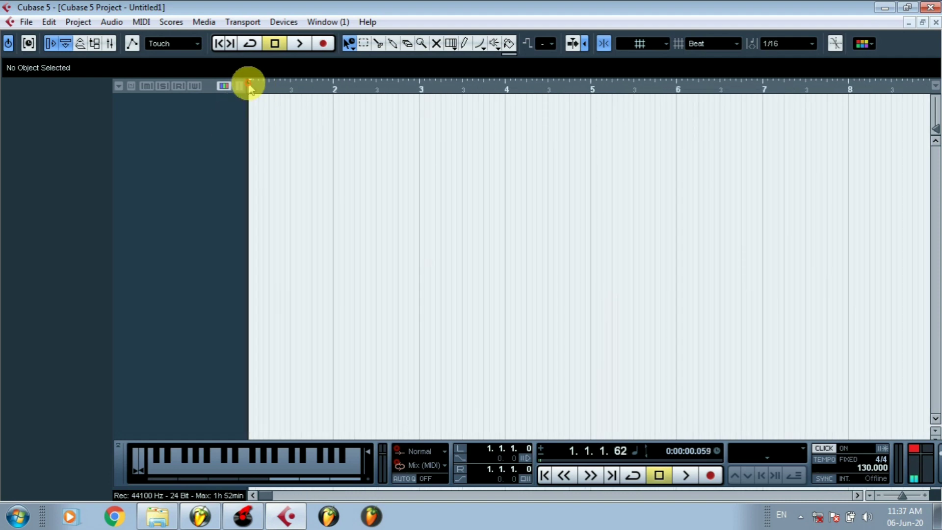
pyautogui.moveTo(250, 89)
pyautogui.mouseDown()
pyautogui.moveTo(227, 76)
pyautogui.moveTo(253, 79)
pyautogui.mouseUp()
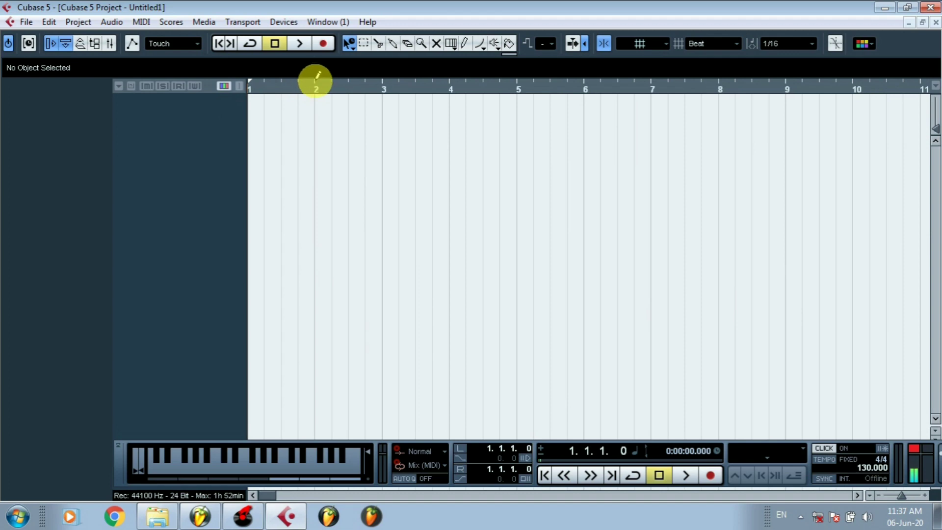
pyautogui.moveTo(317, 78); pyautogui.dragTo(850, 99)
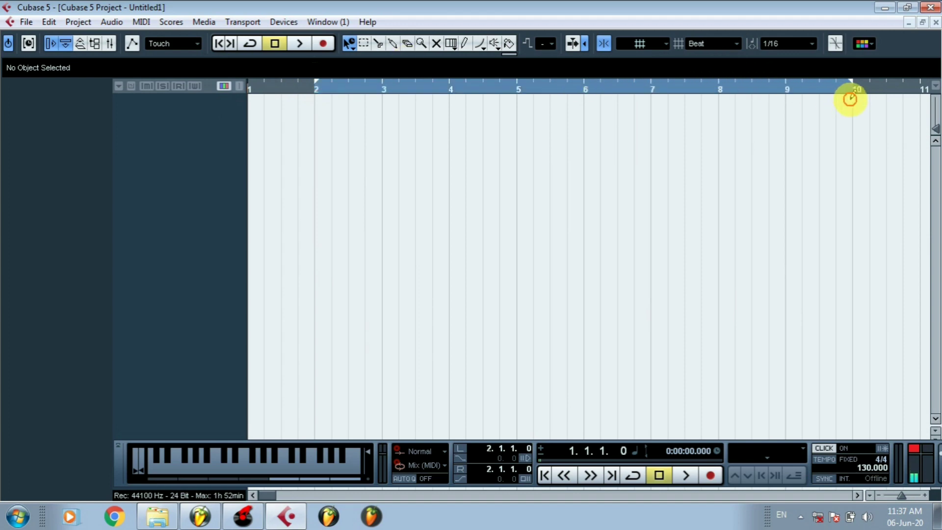
pyautogui.click(250, 43)
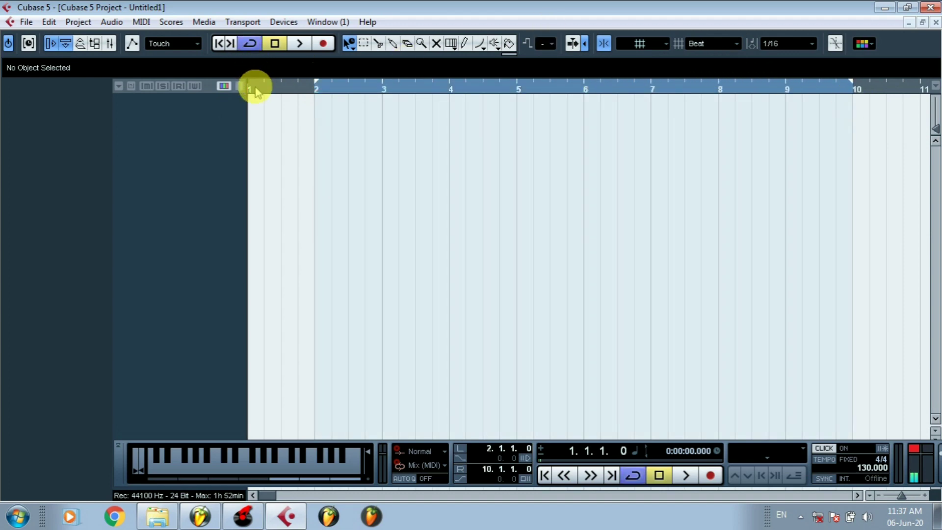
# - Bring the kick WAV from the sample folder in Windows Explorer into the empty Cubase project, starting at bar 2
pyautogui.moveTo(256, 91); pyautogui.dragTo(234, 84)
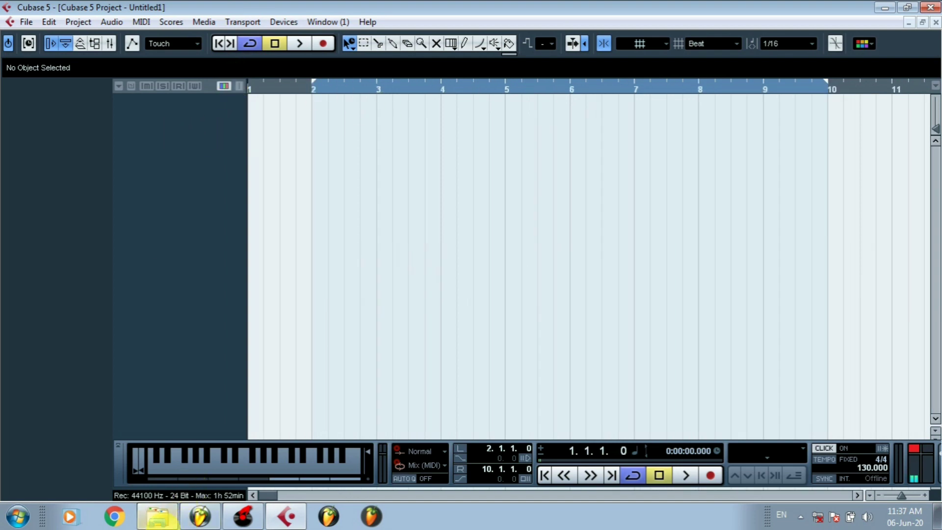
pyautogui.click(164, 515)
pyautogui.click(275, 118)
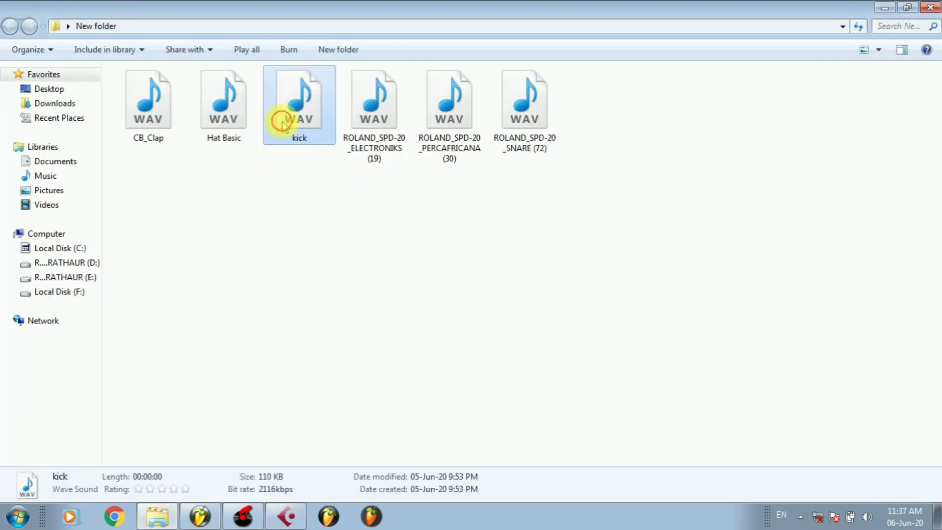
pyautogui.click(291, 508)
pyautogui.moveTo(290, 525); pyautogui.dragTo(277, 109)
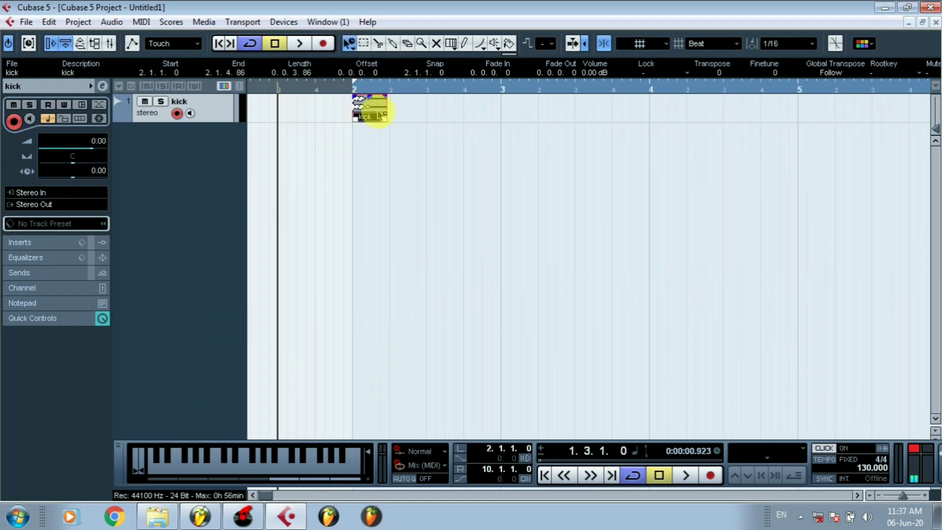
# - Duplicate the kick event and place the copy on beat 3 of bar 2
pyautogui.click(49, 22)
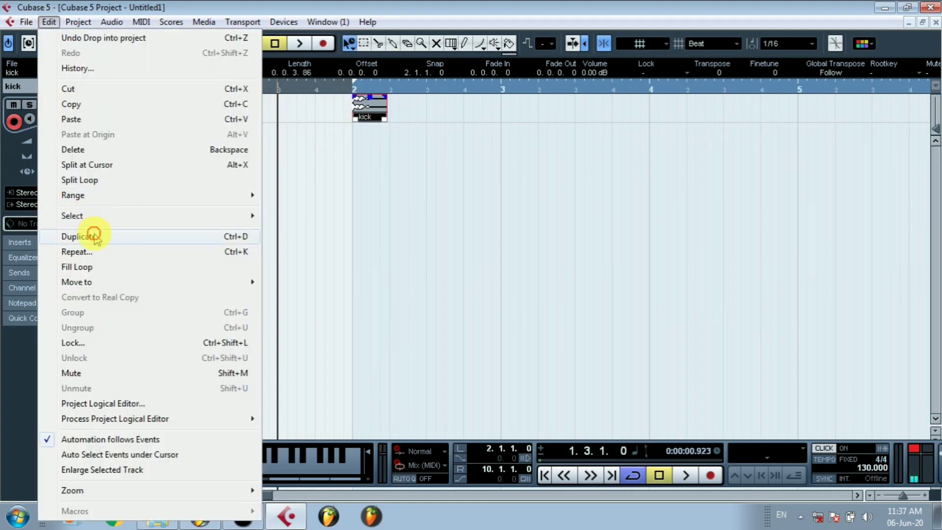
pyautogui.click(94, 236)
pyautogui.moveTo(405, 105); pyautogui.dragTo(443, 109)
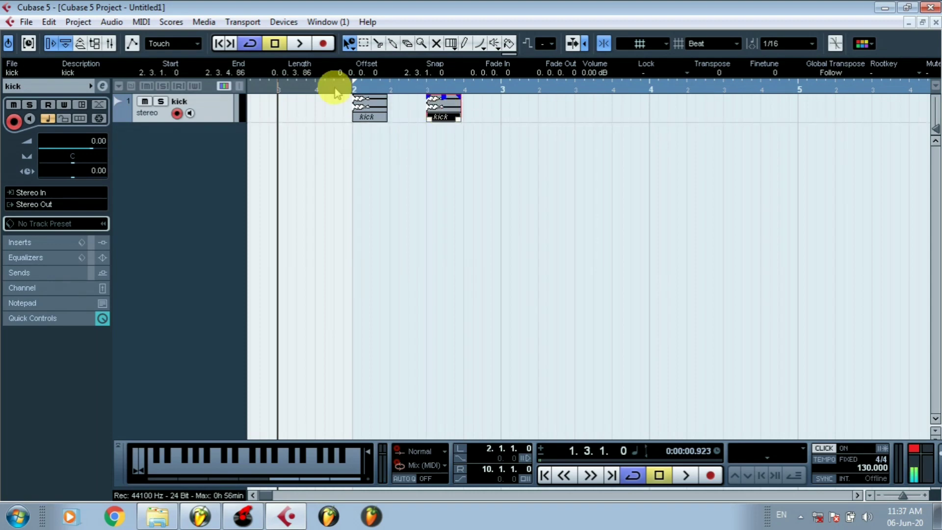
pyautogui.moveTo(335, 91)
pyautogui.mouseDown()
pyautogui.moveTo(320, 64)
pyautogui.moveTo(325, 105)
pyautogui.mouseUp()
# - Select both kick events, set the grid type to Bar and try moving them with bar snapping
pyautogui.click(385, 111)
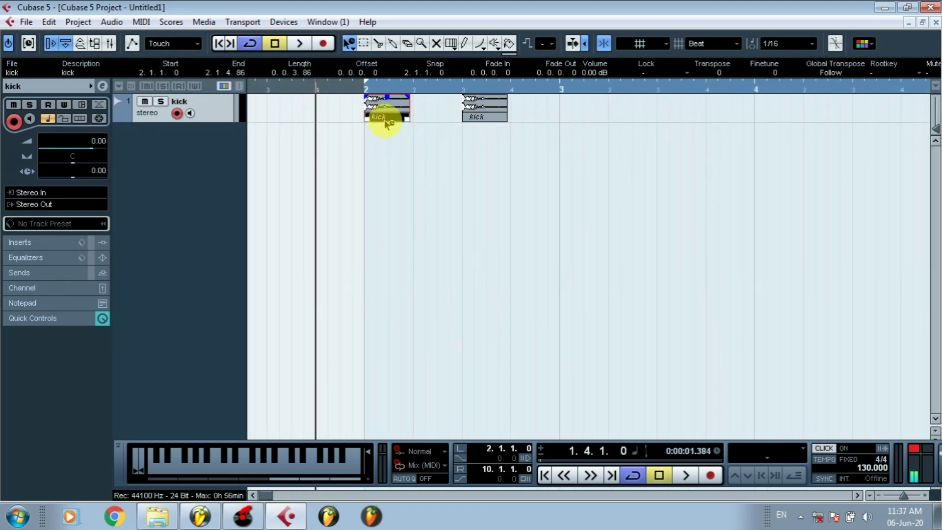
pyautogui.click(354, 141)
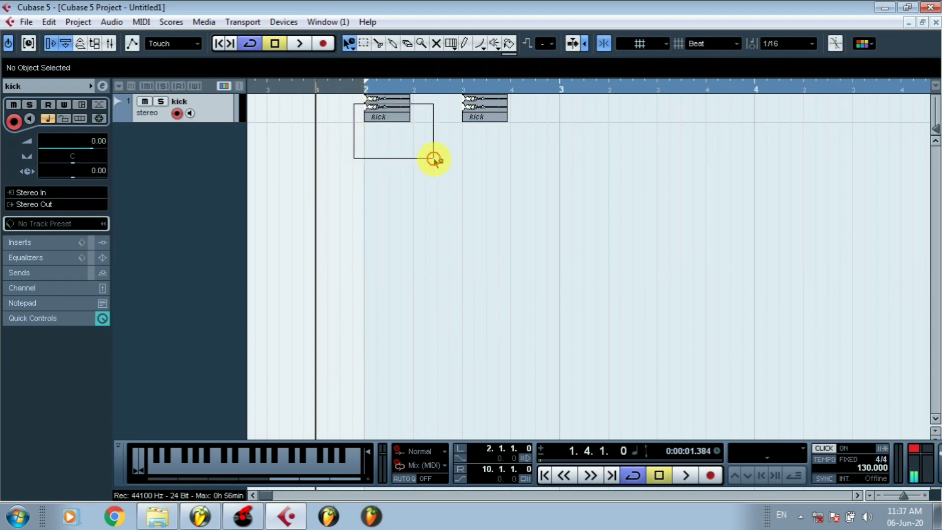
pyautogui.moveTo(434, 159); pyautogui.dragTo(565, 128)
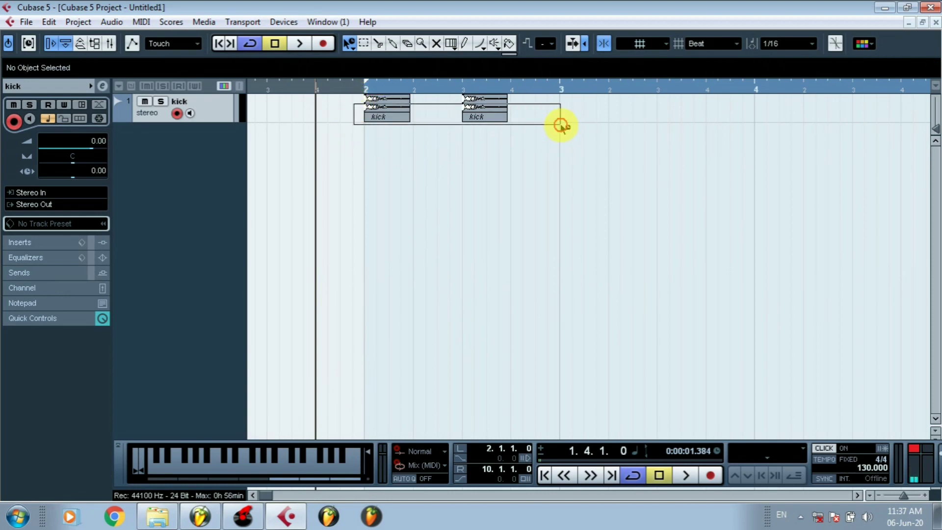
pyautogui.moveTo(561, 123); pyautogui.dragTo(561, 123)
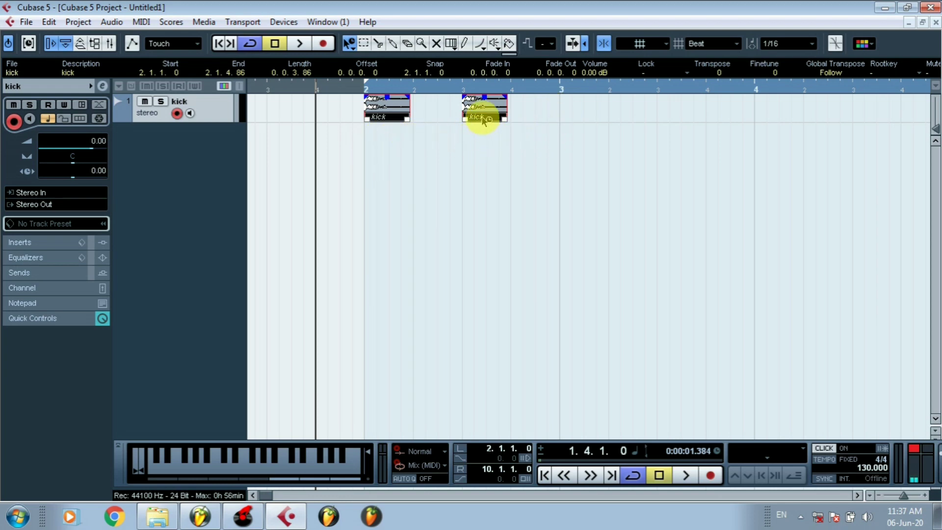
pyautogui.click(707, 45)
pyautogui.click(714, 59)
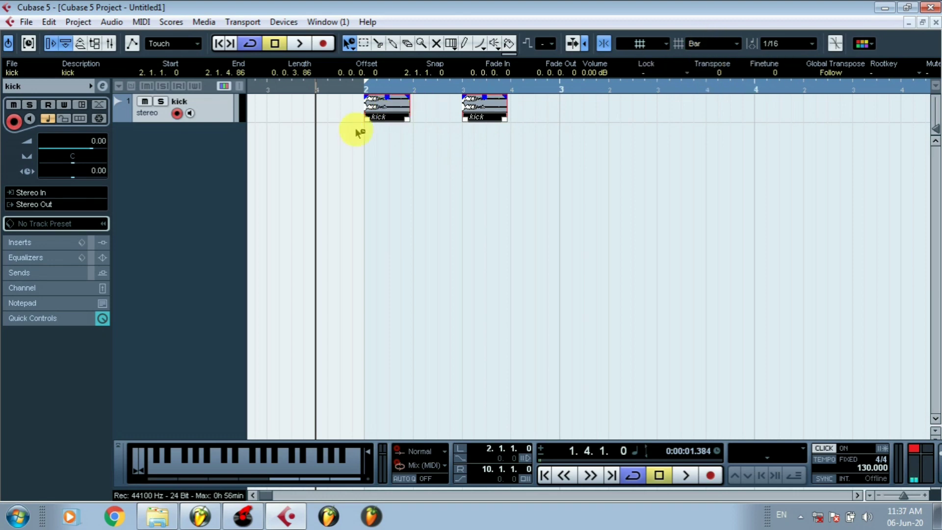
pyautogui.moveTo(390, 116); pyautogui.dragTo(361, 122)
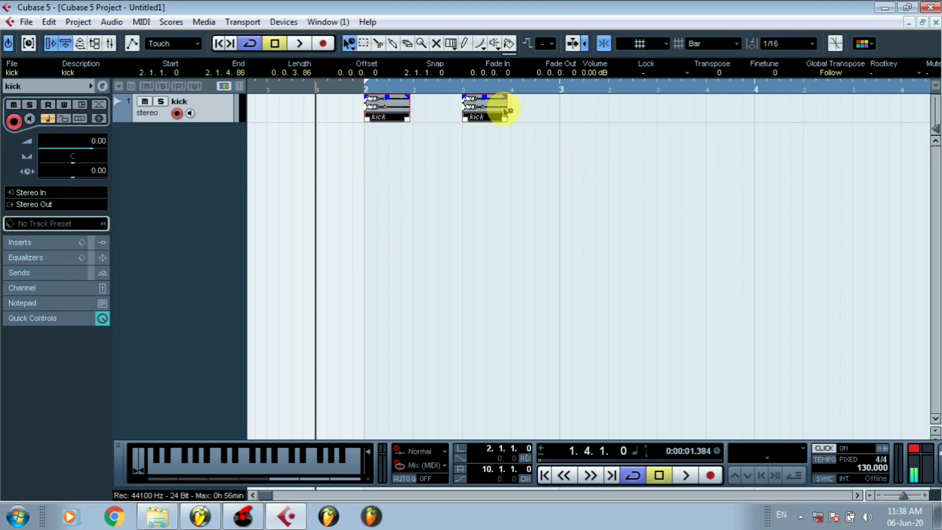
pyautogui.click(507, 112)
pyautogui.moveTo(484, 109); pyautogui.dragTo(452, 114)
# - Set the grid type to Beat and place the second kick on beat 2 of bar 2
pyautogui.click(699, 44)
pyautogui.click(703, 73)
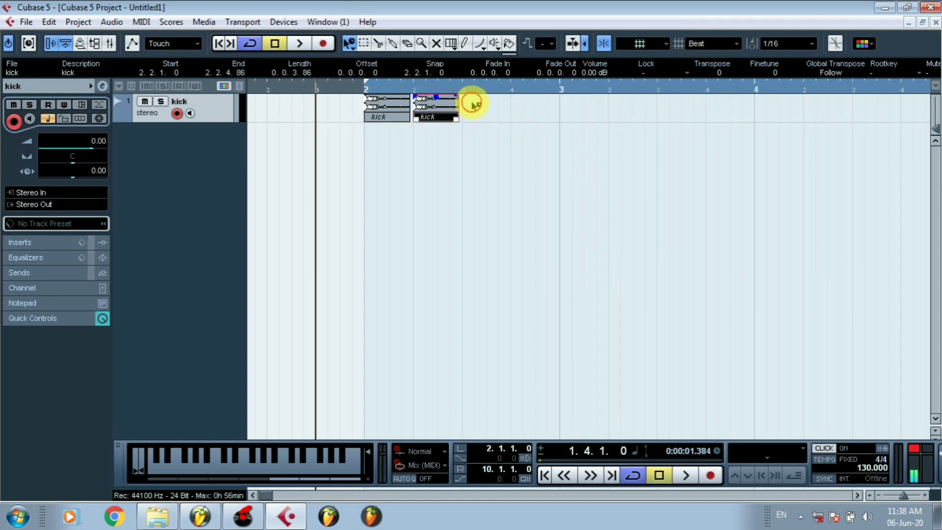
# - Try moving the second kick with the grid type set to Use Quantize, and return the grid type to Beat
pyautogui.click(404, 102)
pyautogui.click(684, 51)
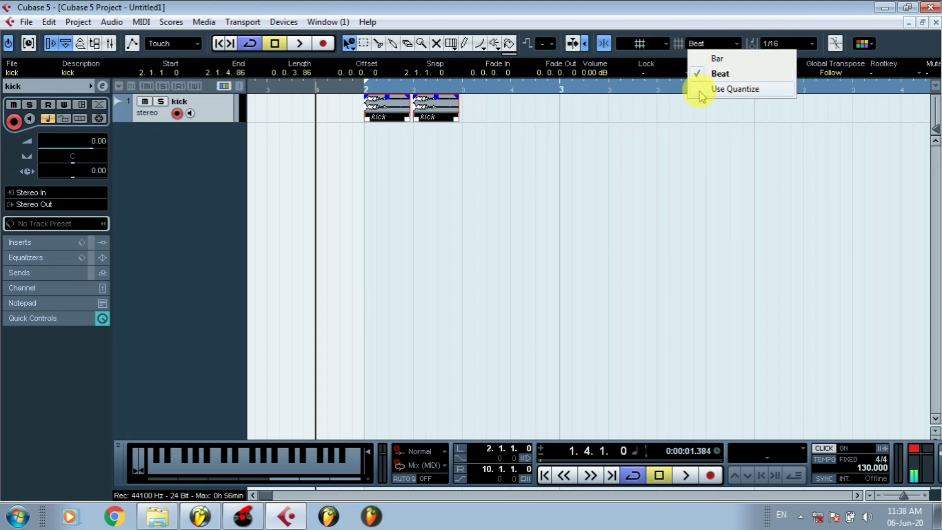
pyautogui.click(737, 90)
pyautogui.moveTo(448, 100)
pyautogui.mouseDown()
pyautogui.moveTo(422, 105)
pyautogui.moveTo(448, 109)
pyautogui.moveTo(420, 141)
pyautogui.moveTo(397, 140)
pyautogui.moveTo(467, 112)
pyautogui.moveTo(431, 107)
pyautogui.mouseUp()
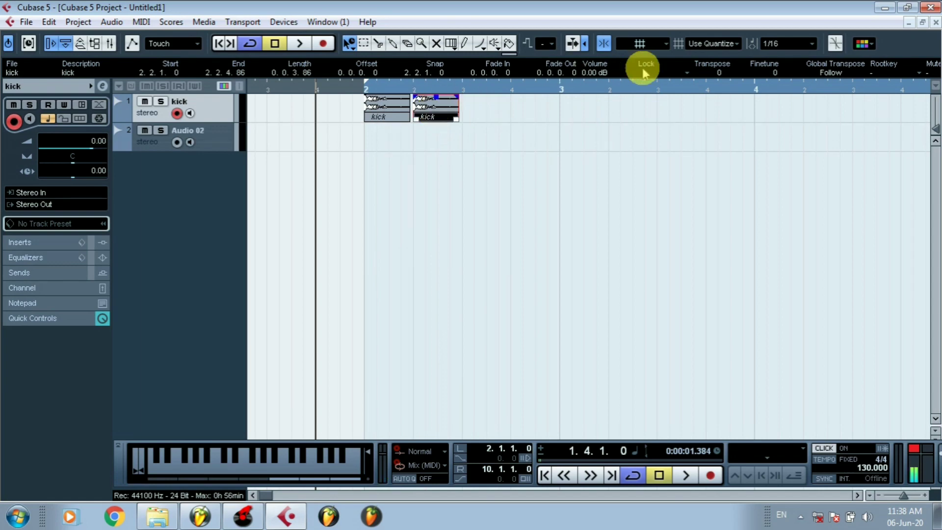
pyautogui.click(717, 44)
pyautogui.click(718, 72)
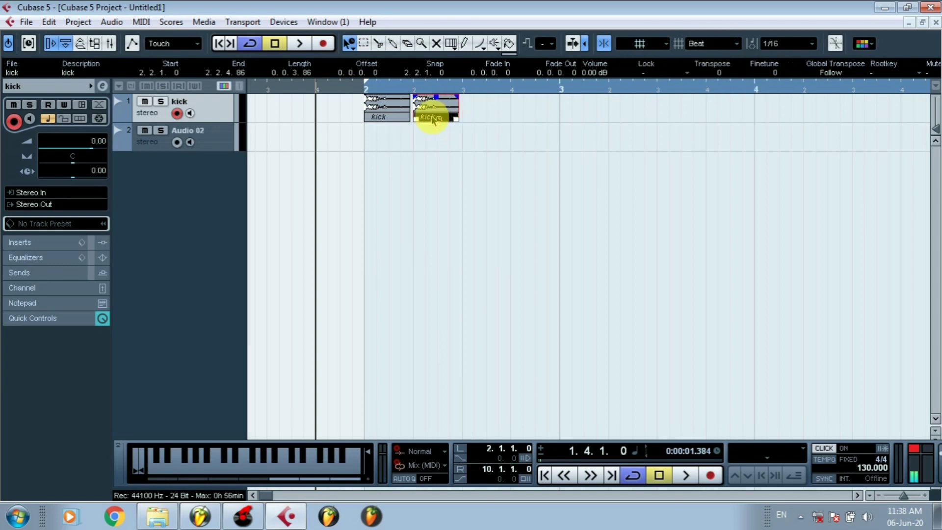
# - Duplicate the two kick events and place the copies on beats 3 and 4 of bar 2
pyautogui.click(473, 116)
pyautogui.hotkey('ctrl', 'a')
pyautogui.click(49, 22)
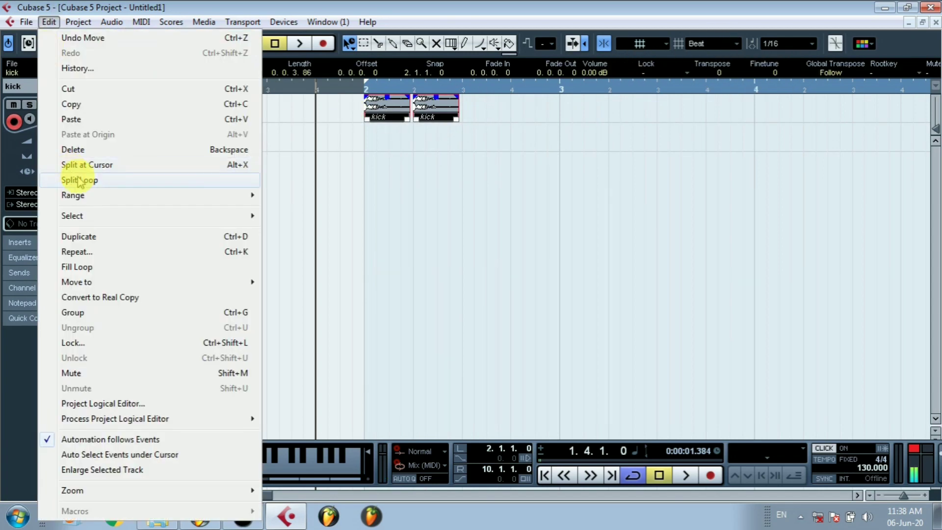
pyautogui.click(81, 236)
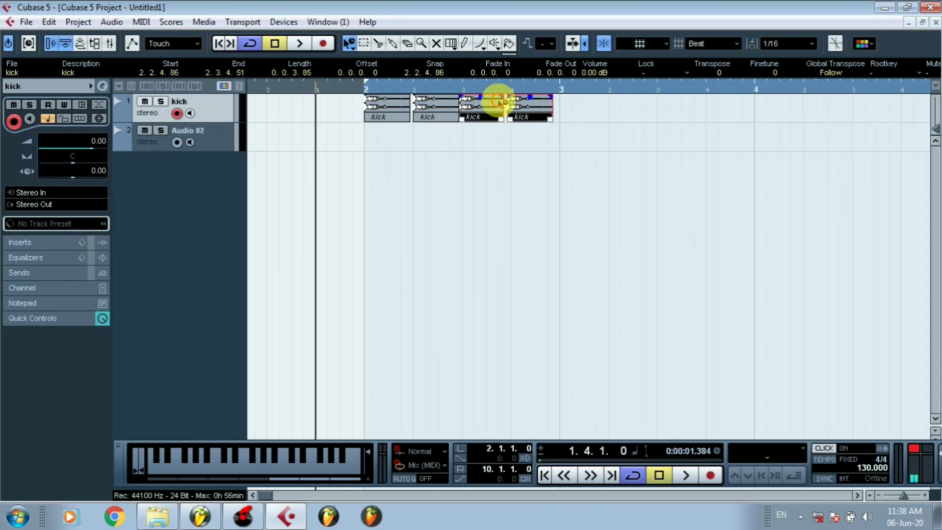
pyautogui.moveTo(498, 95); pyautogui.dragTo(522, 96)
# - Repeat the four kick events three times and align the repeated group to start at bar 3
pyautogui.click(434, 109)
pyautogui.hotkey('ctrl', 'a')
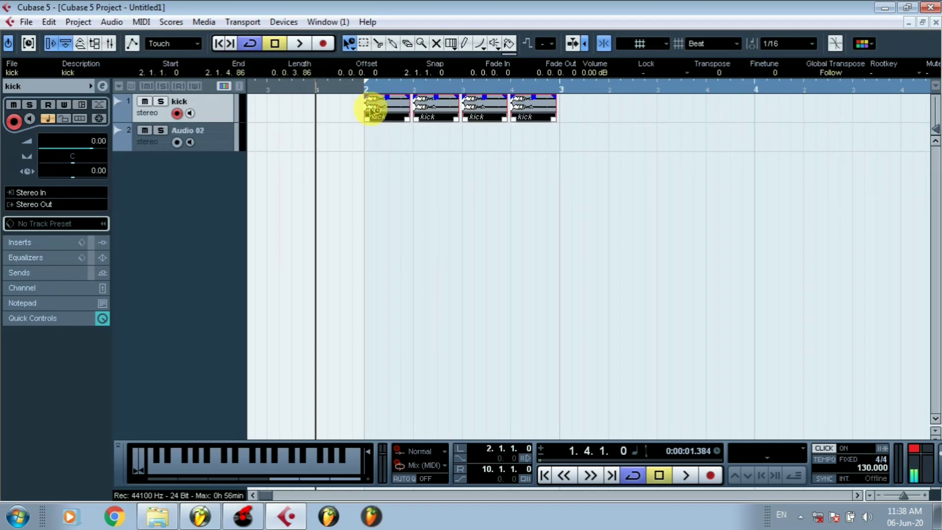
pyautogui.click(49, 22)
pyautogui.click(78, 251)
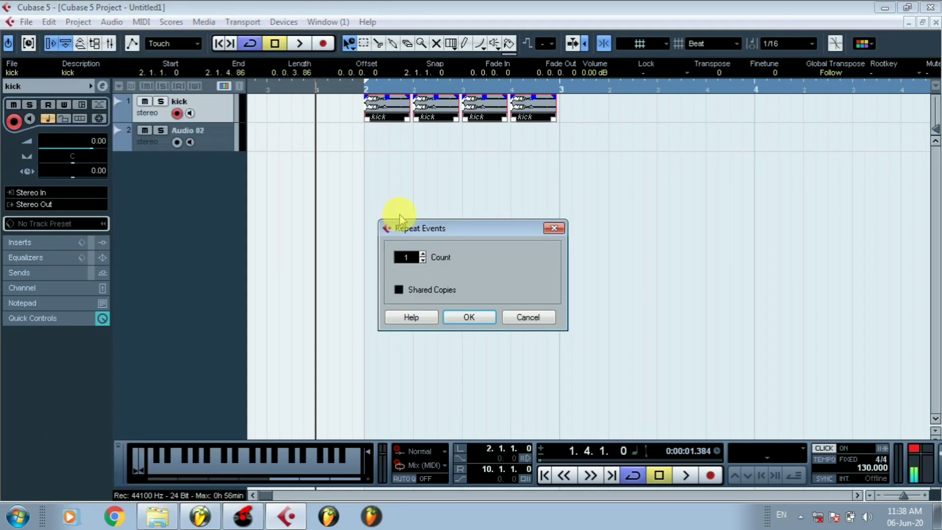
pyautogui.click(422, 257)
pyautogui.click(449, 316)
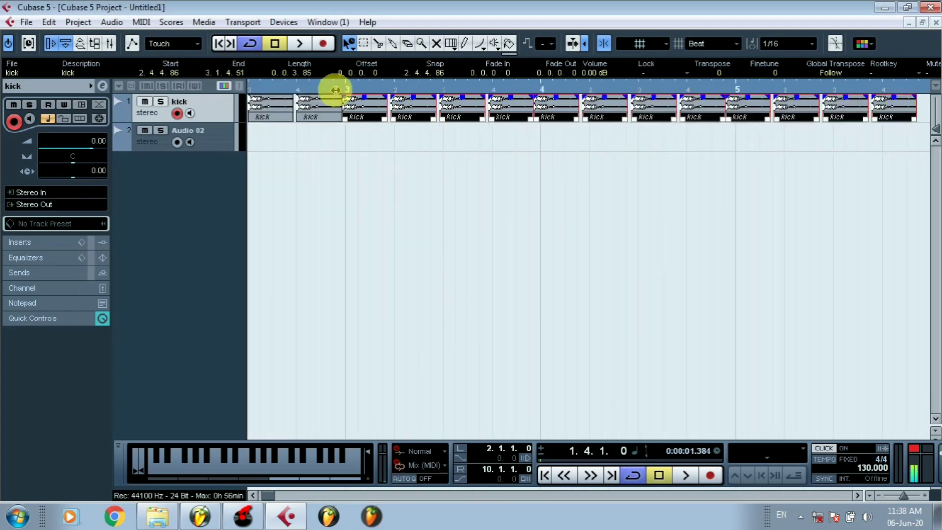
pyautogui.moveTo(267, 81); pyautogui.dragTo(196, 80)
pyautogui.moveTo(571, 112); pyautogui.dragTo(595, 112)
# - Play the kick pattern from bar 2 to check it, and stop playback
pyautogui.moveTo(274, 83); pyautogui.dragTo(225, 74)
pyautogui.click(322, 90)
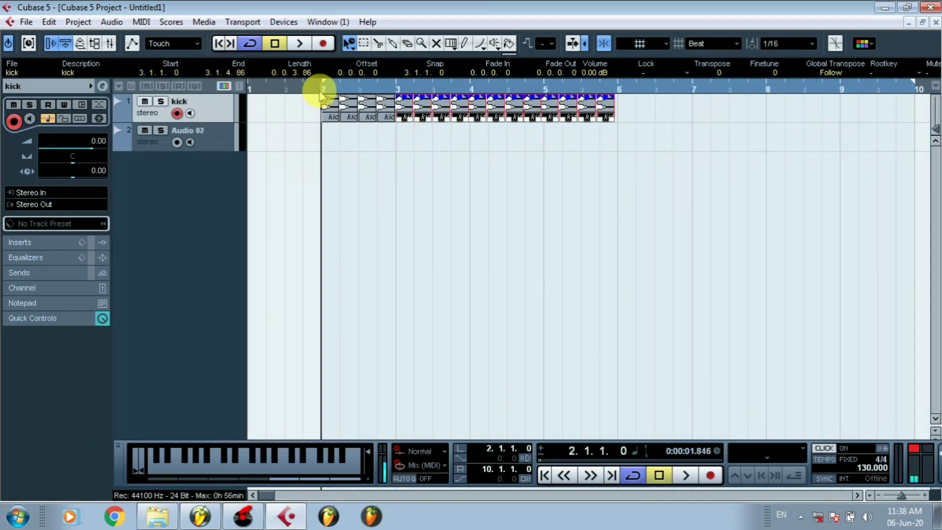
pyautogui.press('space')
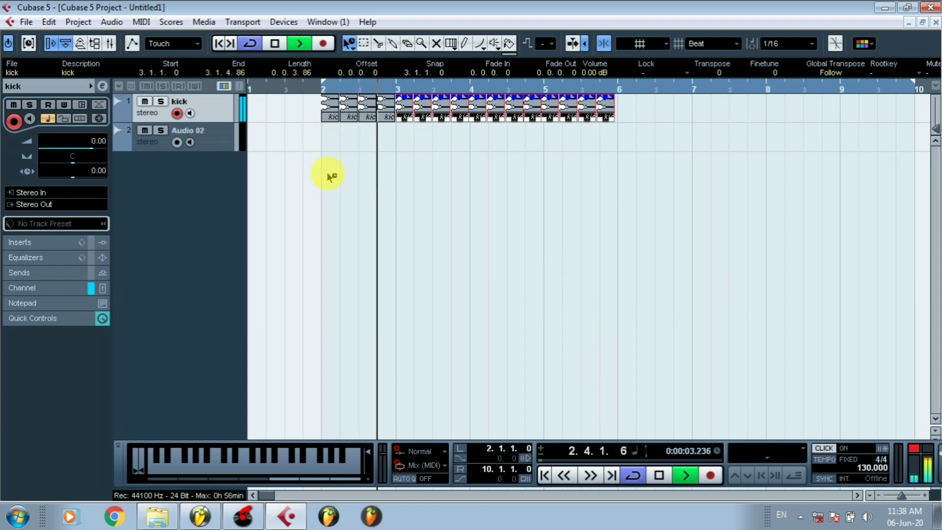
pyautogui.press('space')
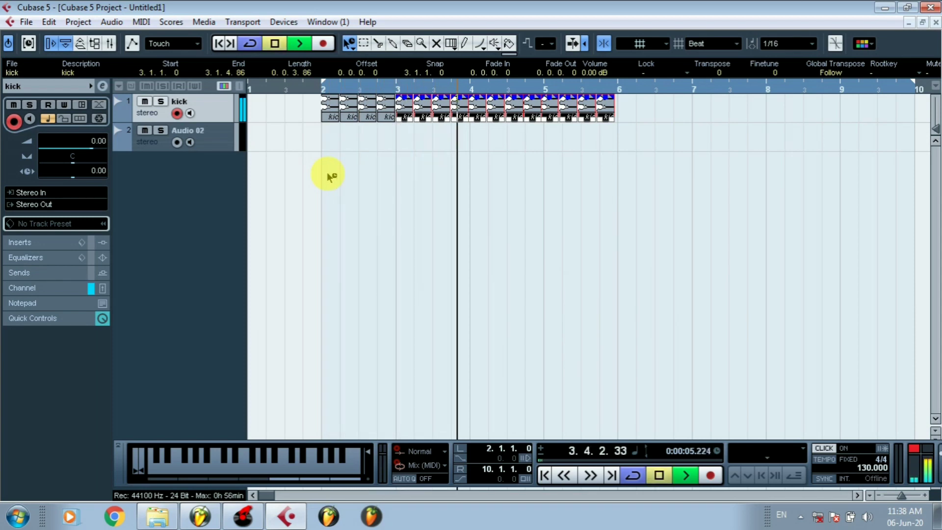
# - Bring the Hat Basic WAV from the sample folder in Windows Explorer onto the Audio 02 track in Cubase at bar 2
pyautogui.hotkey('alt', 'Tab')
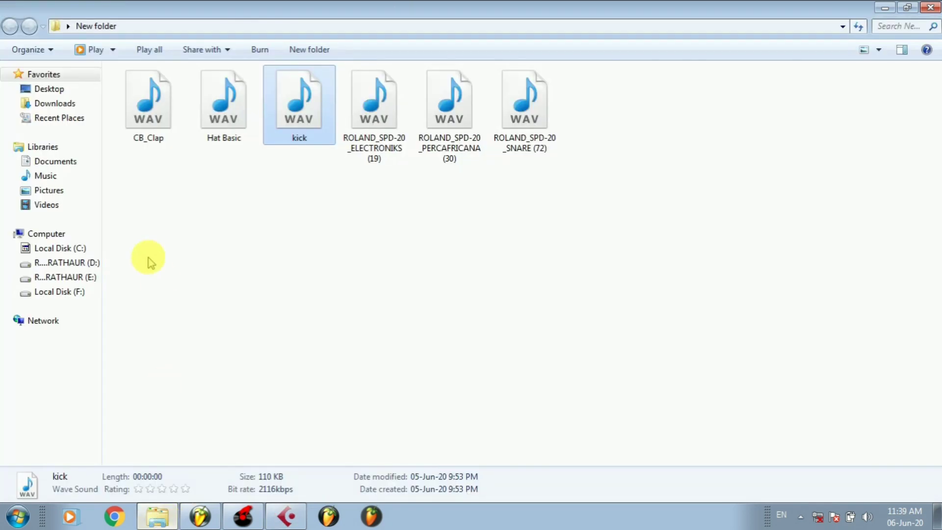
pyautogui.click(148, 95)
pyautogui.click(217, 122)
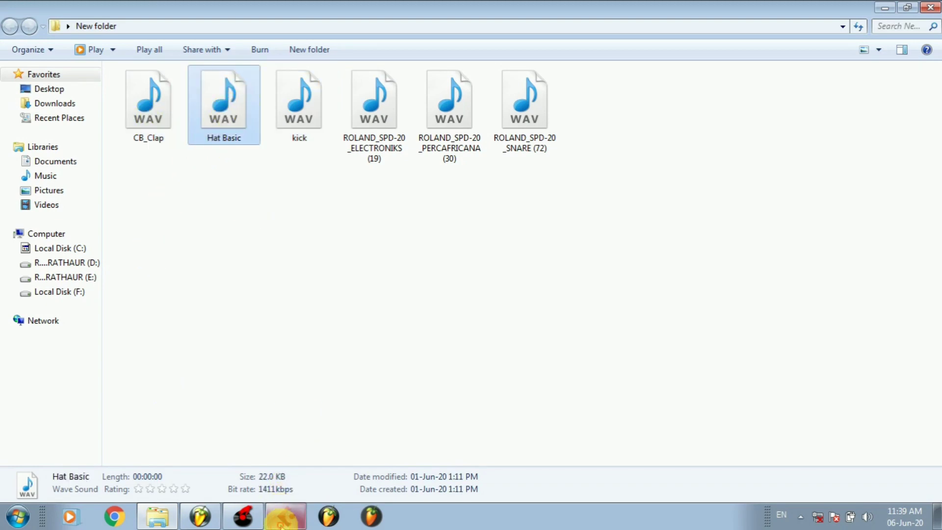
pyautogui.click(285, 516)
pyautogui.moveTo(281, 525); pyautogui.dragTo(324, 138)
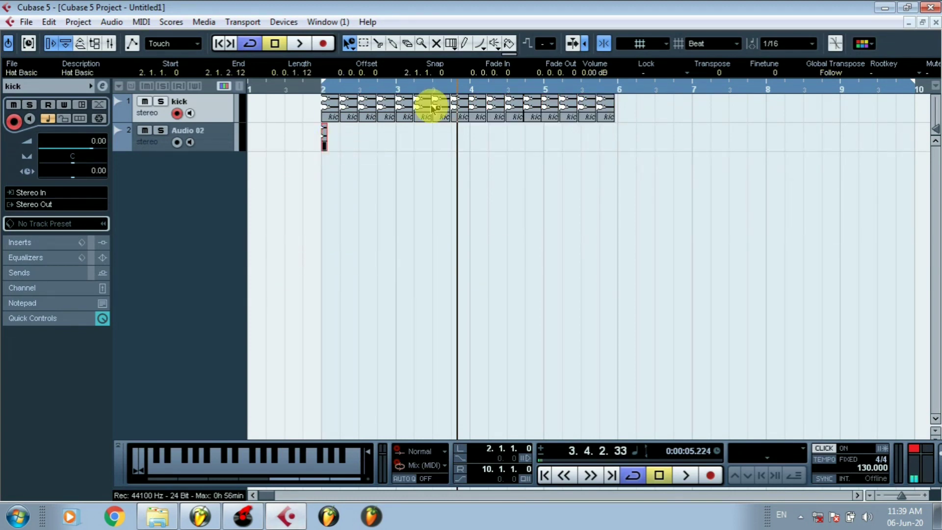
# - Set the grid type to Use Quantize and move the hat event to position 2.1.3.0, between the first two kicks
pyautogui.click(725, 45)
pyautogui.click(726, 88)
pyautogui.moveTo(305, 89); pyautogui.dragTo(533, 142)
pyautogui.moveTo(364, 91); pyautogui.dragTo(349, 71)
# - Duplicate the hat event and place the copy midway between the second and third kicks
pyautogui.click(49, 22)
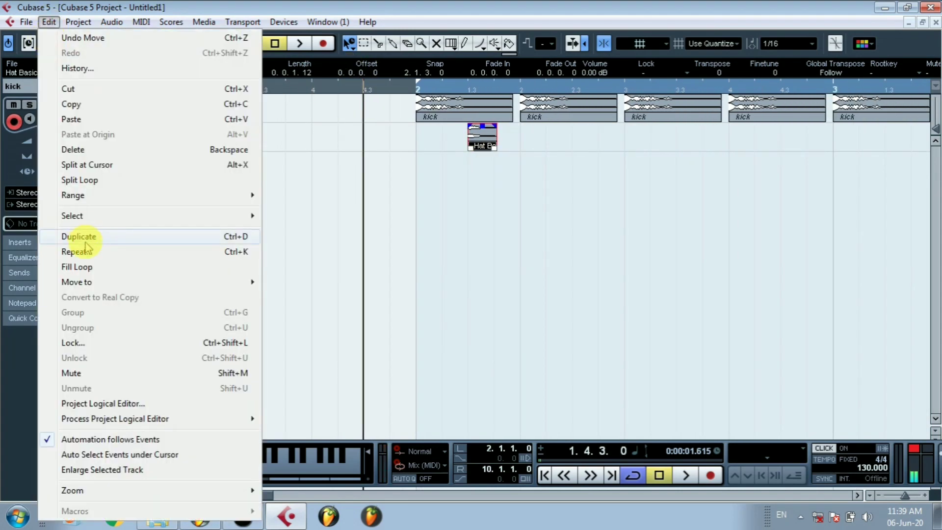
pyautogui.click(85, 237)
pyautogui.moveTo(515, 137); pyautogui.dragTo(592, 135)
pyautogui.moveTo(387, 90); pyautogui.dragTo(369, 74)
# - Duplicate both hat events together and move the copies to start at 2.3.3.0, filling the gaps after the third and fourth kicks
pyautogui.moveTo(573, 140); pyautogui.dragTo(434, 146)
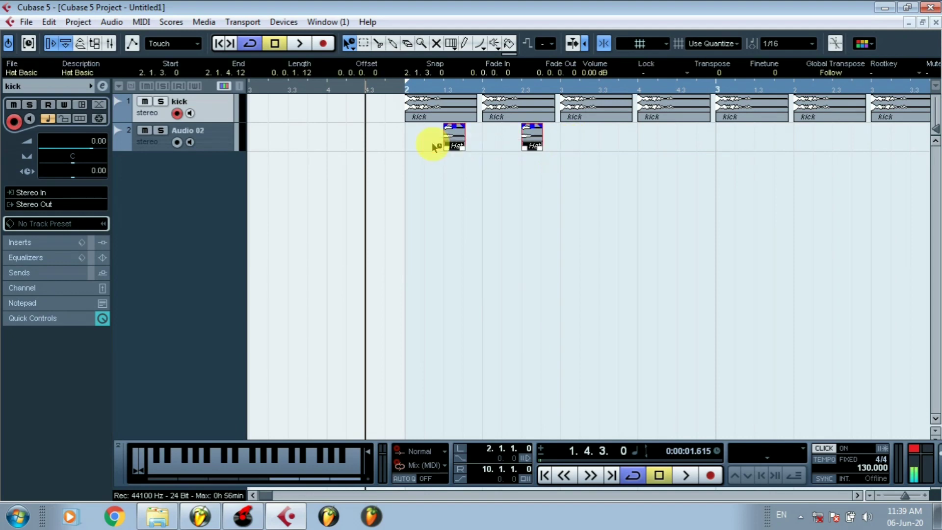
pyautogui.click(49, 22)
pyautogui.click(79, 234)
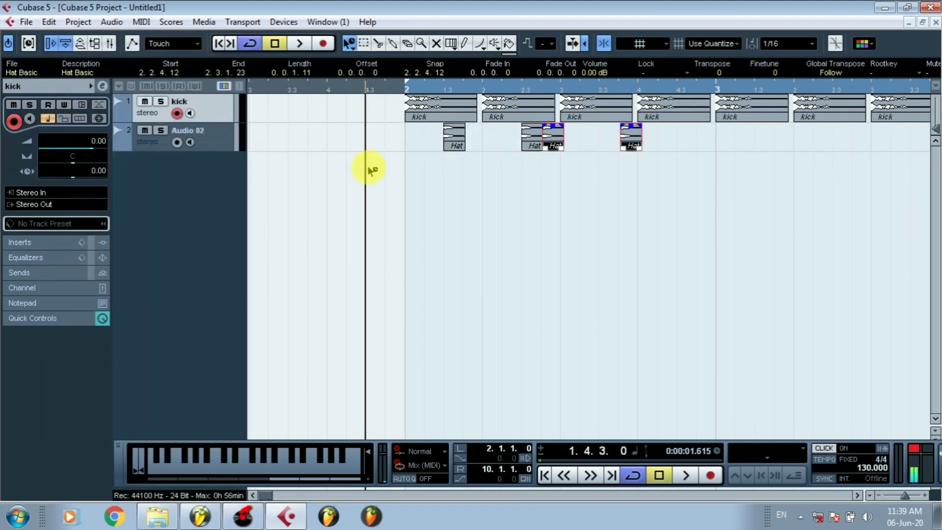
pyautogui.moveTo(551, 139); pyautogui.dragTo(611, 139)
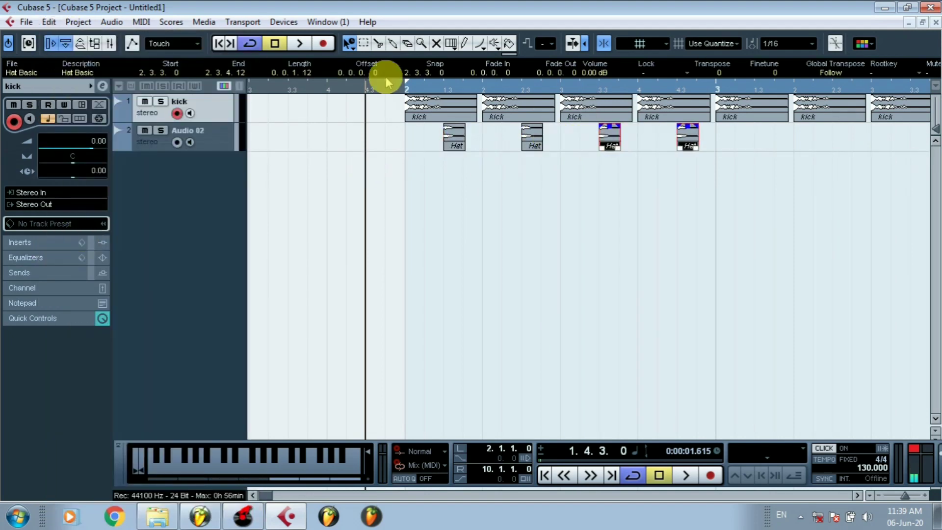
pyautogui.moveTo(371, 94); pyautogui.dragTo(362, 74)
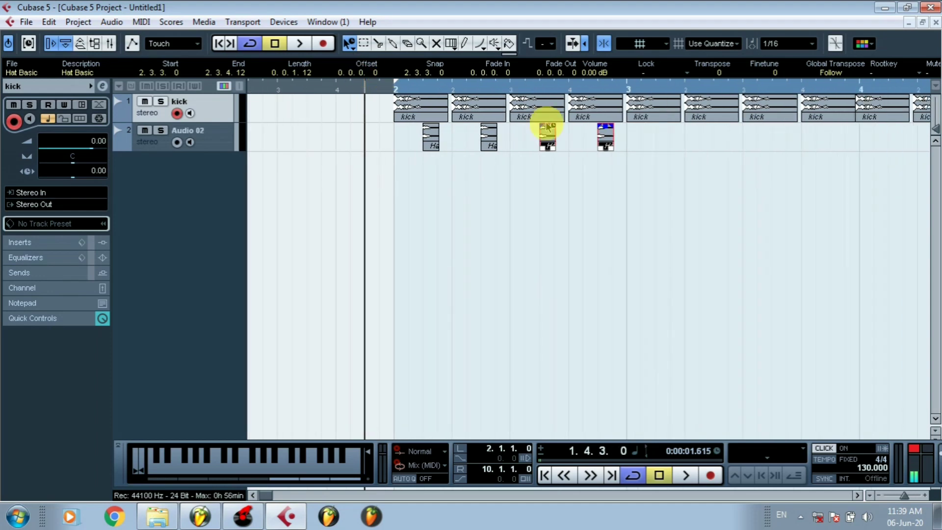
# - Switch to the sample folder in Windows Explorer and audition the ROLAND_SPD-20 ELECTRONIKS (19), PERCAFRICANA (30) and SNARE (72) WAVs, then close the player
pyautogui.click(158, 516)
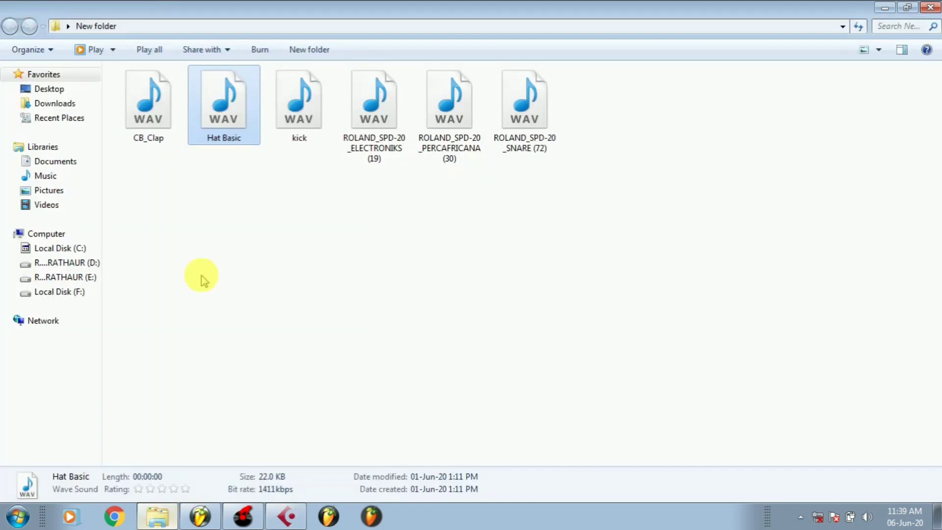
pyautogui.click(348, 135)
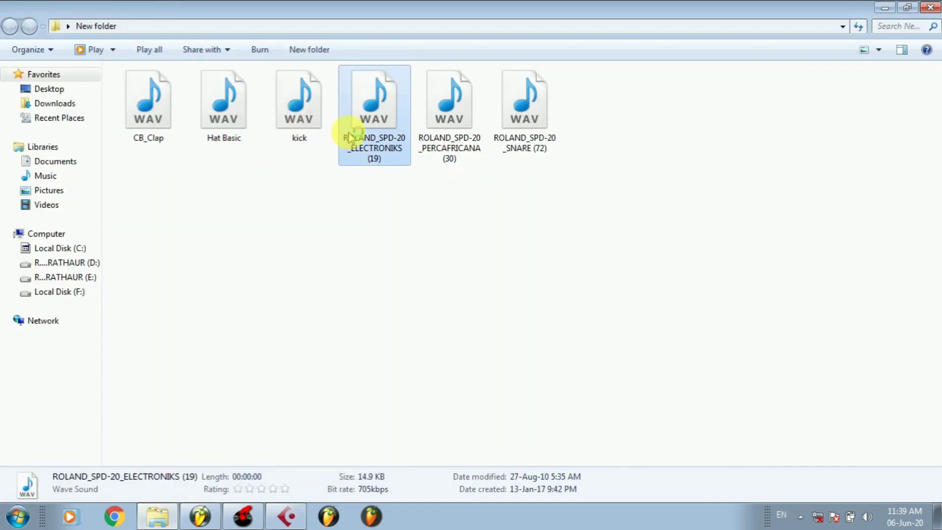
pyautogui.doubleClick(349, 138)
pyautogui.click(433, 157)
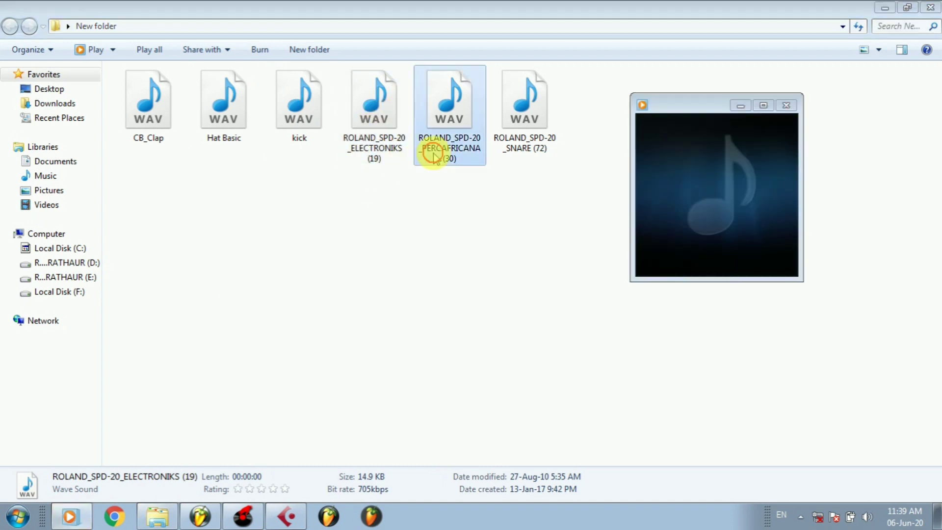
pyautogui.doubleClick(433, 156)
pyautogui.doubleClick(517, 122)
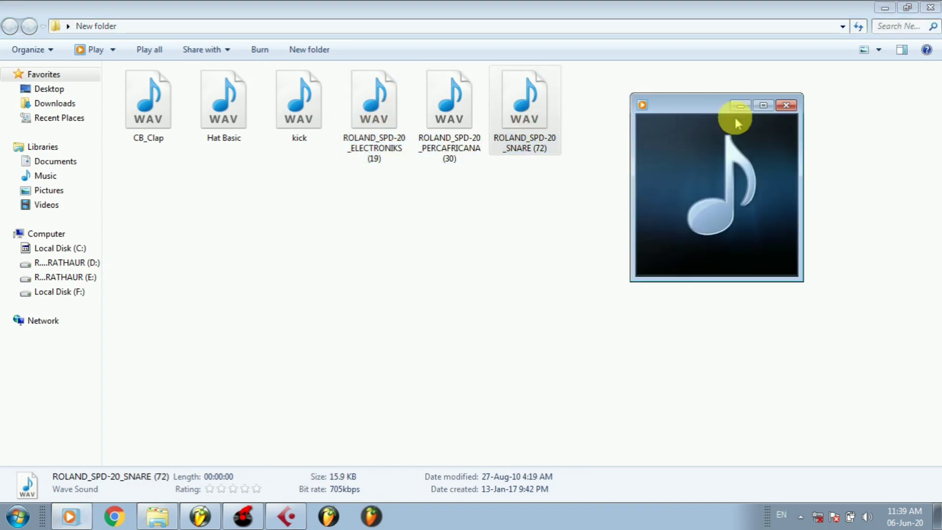
pyautogui.click(786, 108)
# - Bring the ROLAND_SPD-20_SNARE (72) WAV from the folder into Cubase on a new track below the hats at 2.2.2.0
pyautogui.click(446, 122)
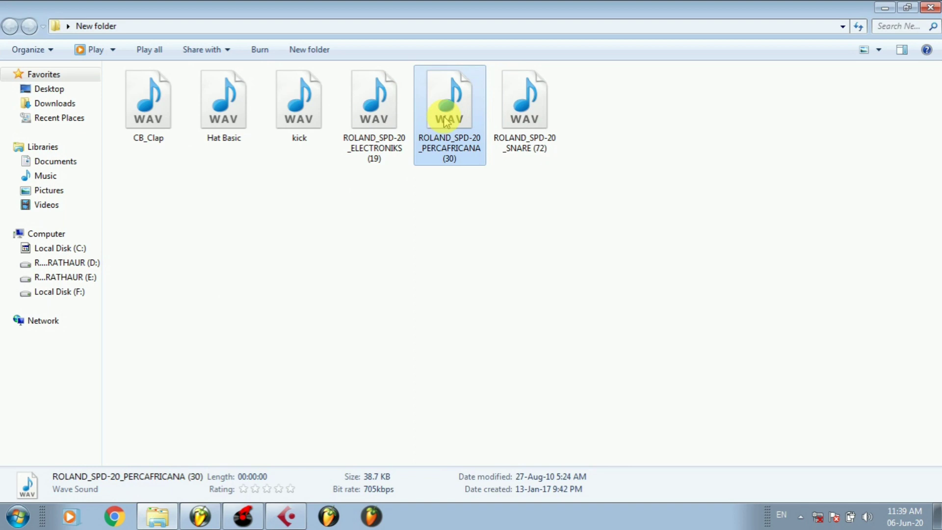
pyautogui.click(497, 120)
pyautogui.click(284, 517)
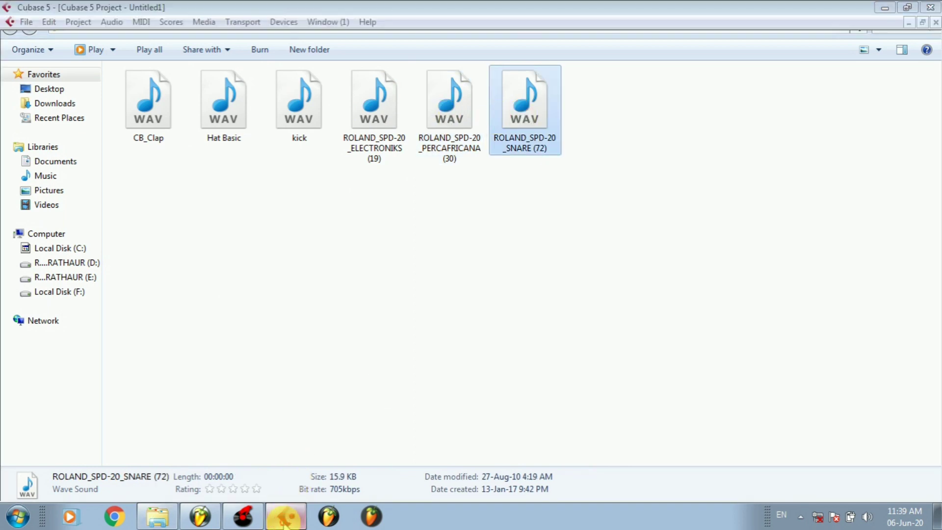
pyautogui.moveTo(284, 524); pyautogui.dragTo(467, 170)
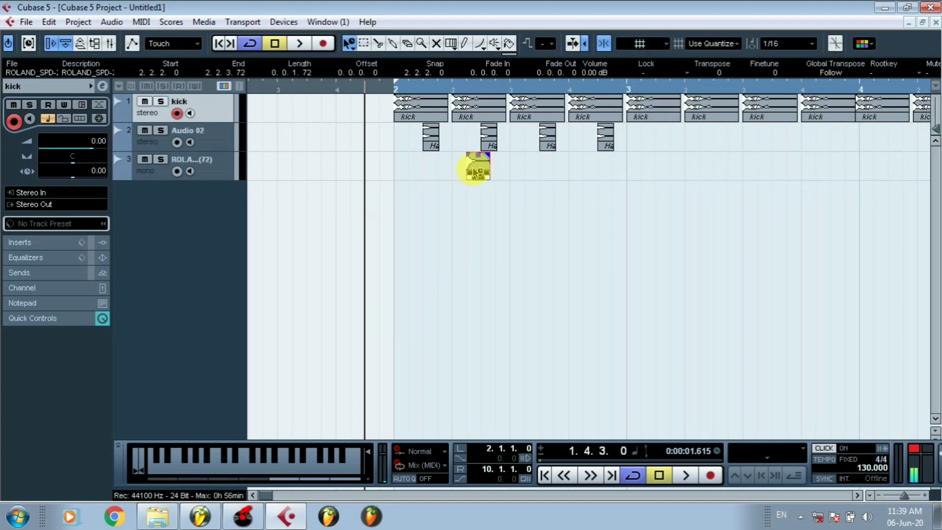
# - Duplicate the snare event and move the copy to 2.4.2.0
pyautogui.click(49, 22)
pyautogui.click(92, 236)
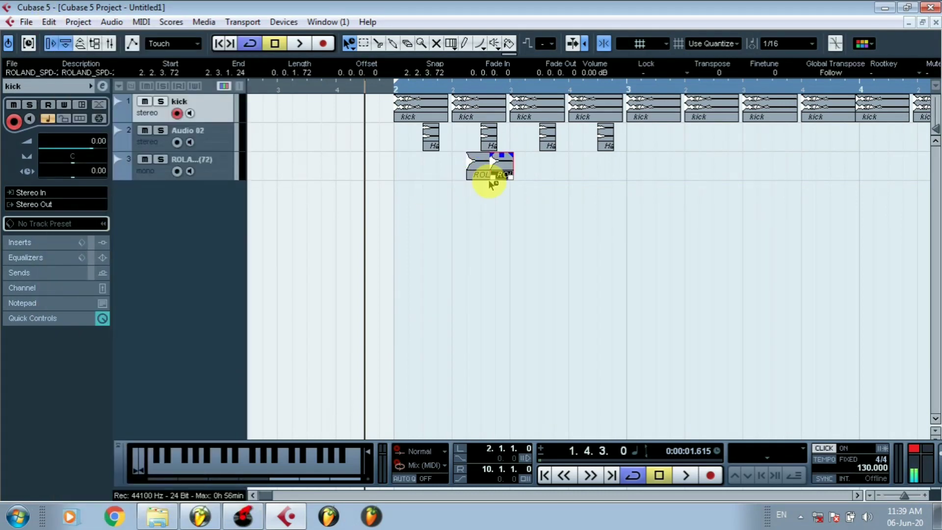
pyautogui.moveTo(498, 171); pyautogui.dragTo(592, 170)
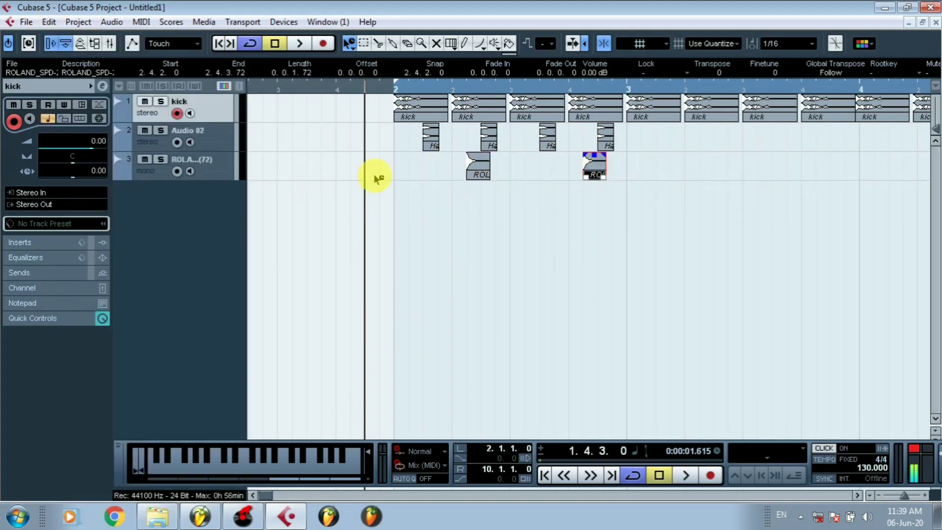
# - Play the pattern from just before bar 2 to check the snares, stop playback and return the cursor to before bar 2
pyautogui.click(386, 89)
pyautogui.press('space')
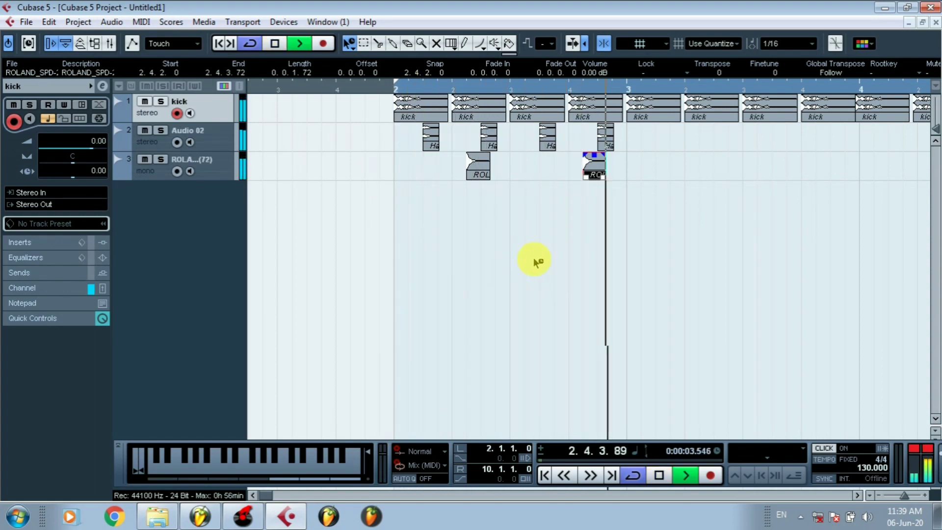
pyautogui.press('space')
pyautogui.click(375, 88)
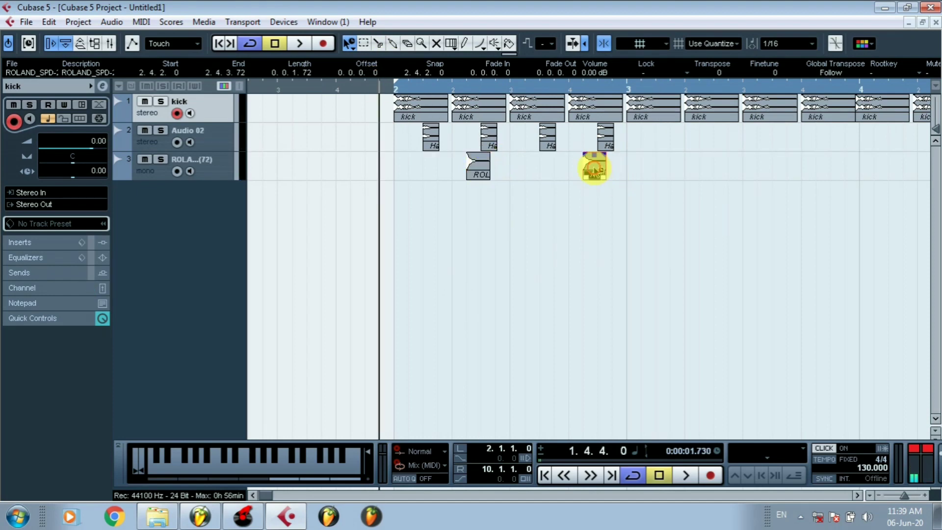
# - Rearrange the two snare events so the first starts at 2.1.4.0 and the second lines up with the second hat
pyautogui.moveTo(595, 169)
pyautogui.mouseDown()
pyautogui.moveTo(521, 167)
pyautogui.moveTo(594, 176)
pyautogui.mouseUp()
pyautogui.click(522, 169)
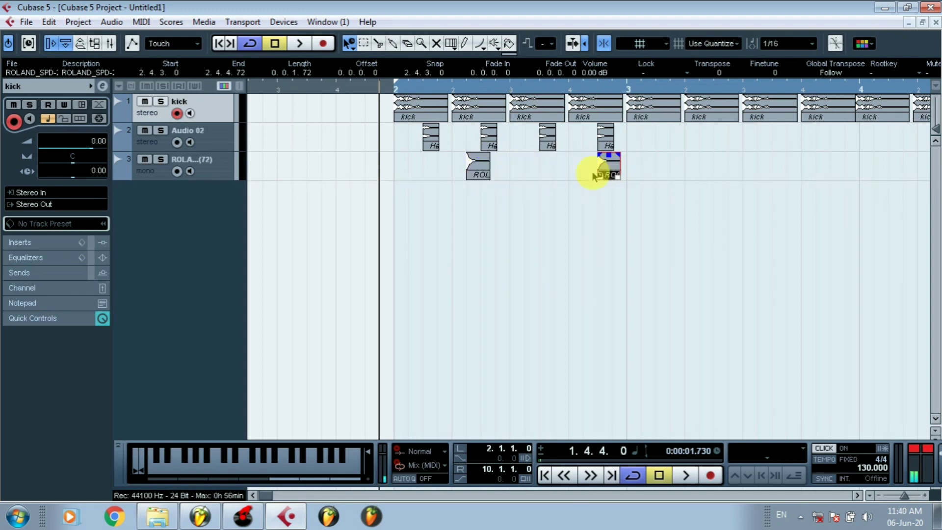
pyautogui.moveTo(482, 170); pyautogui.dragTo(511, 170)
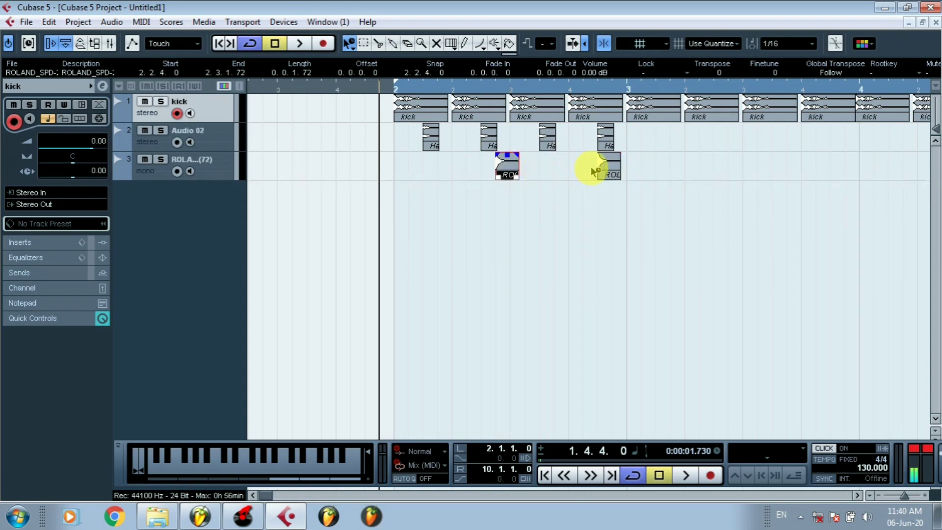
pyautogui.moveTo(611, 169); pyautogui.dragTo(553, 168)
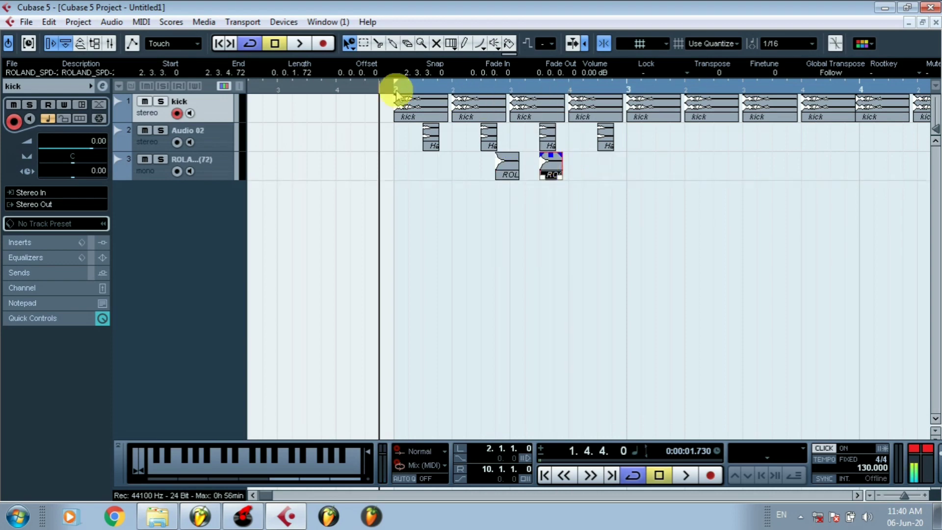
pyautogui.moveTo(377, 93)
pyautogui.mouseDown()
pyautogui.moveTo(366, 69)
pyautogui.moveTo(366, 83)
pyautogui.mouseUp()
pyautogui.moveTo(552, 181); pyautogui.dragTo(444, 169)
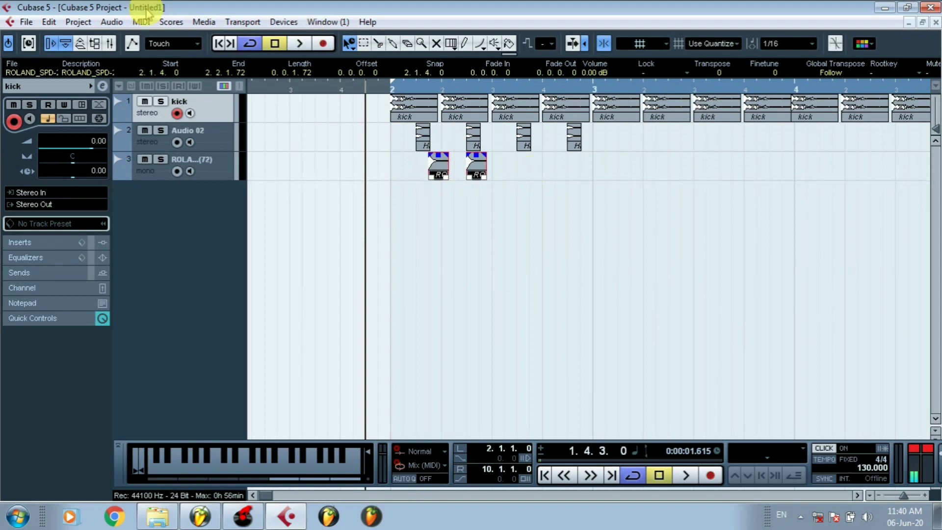
# - Duplicate the snare pair and move the copies to start at 2.3.4.0
pyautogui.click(49, 22)
pyautogui.click(78, 237)
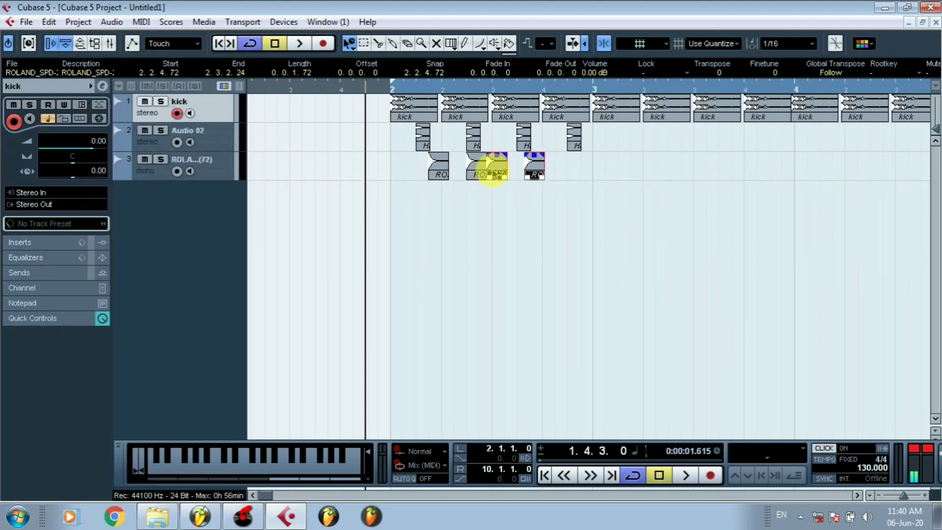
pyautogui.moveTo(491, 167); pyautogui.dragTo(539, 168)
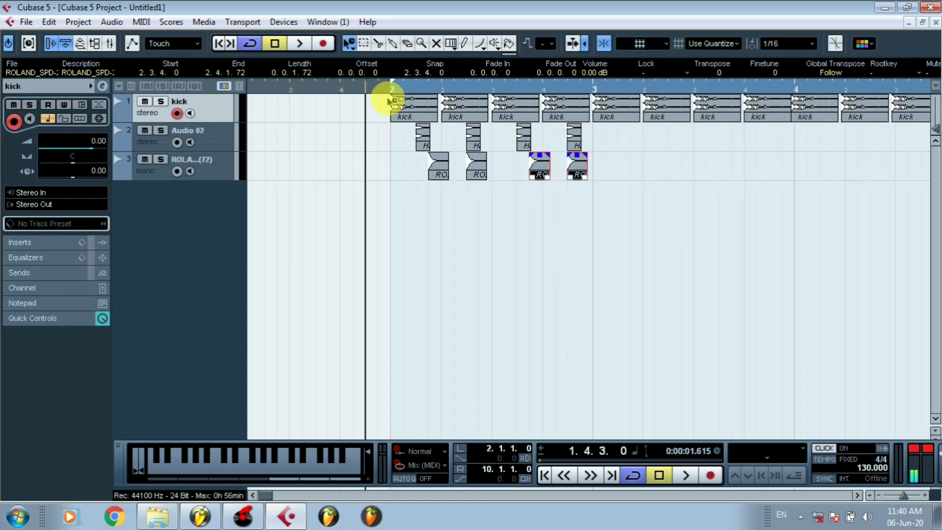
pyautogui.click(379, 86)
# - Bring the ROLAND_SPD-20_PERCAFRICANA (30) WAV from Windows Explorer into Cubase on a new track below the snares at bar 2
pyautogui.click(168, 512)
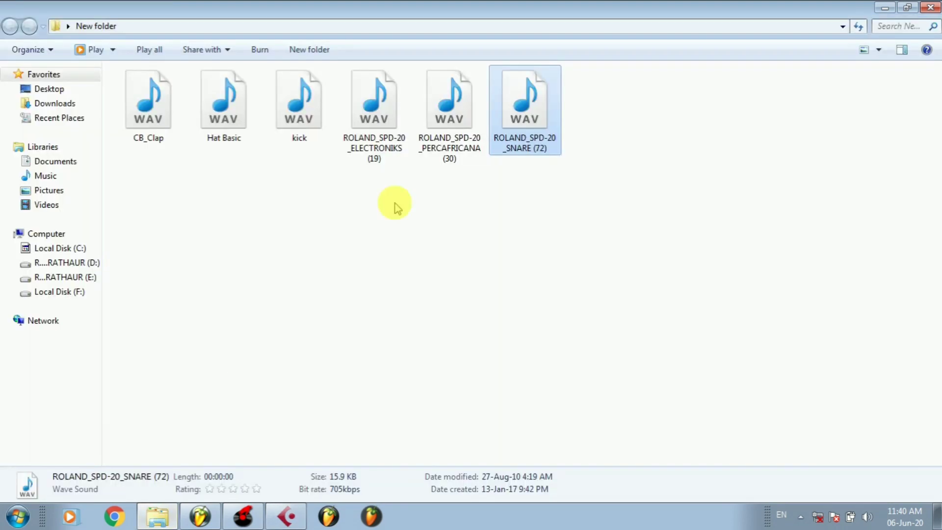
pyautogui.click(440, 135)
pyautogui.click(284, 516)
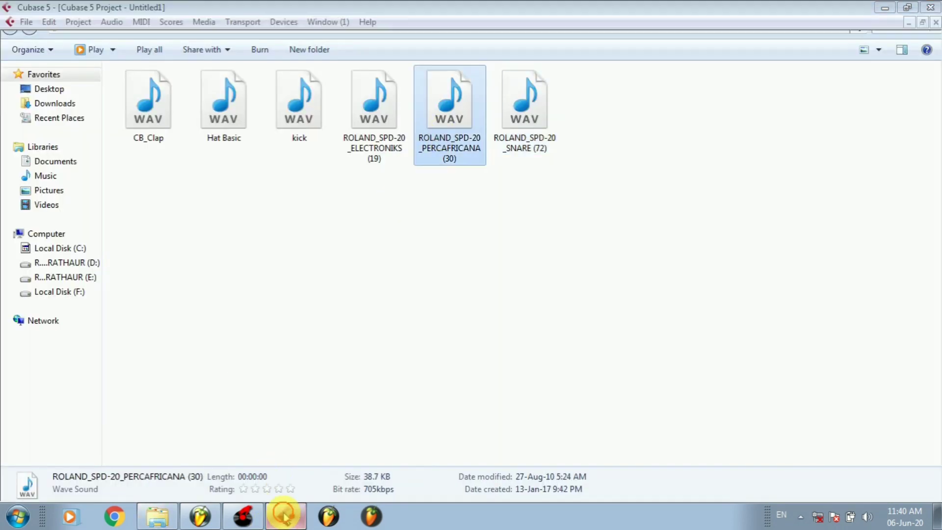
pyautogui.moveTo(284, 517); pyautogui.dragTo(410, 191)
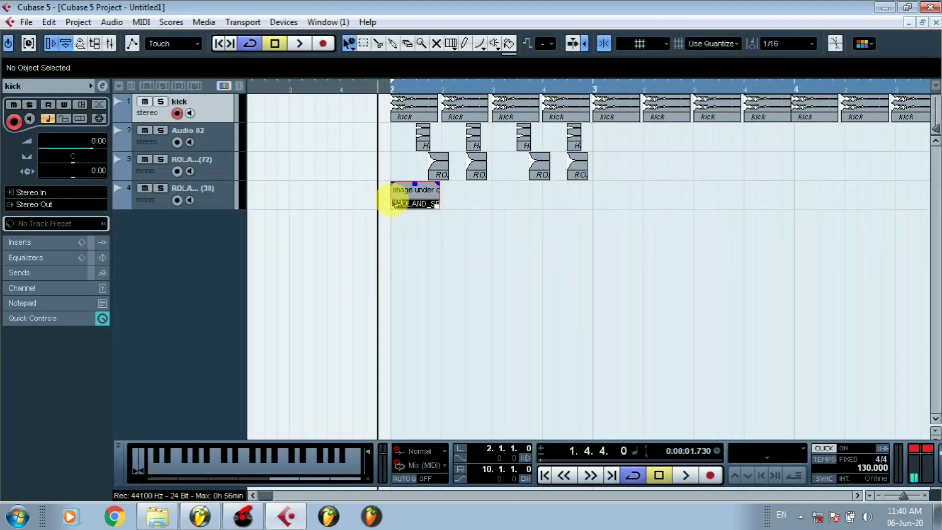
# - Duplicate the PERCAFRICANA event and move the copy to 2.3.1.0, under the third kick
pyautogui.click(49, 22)
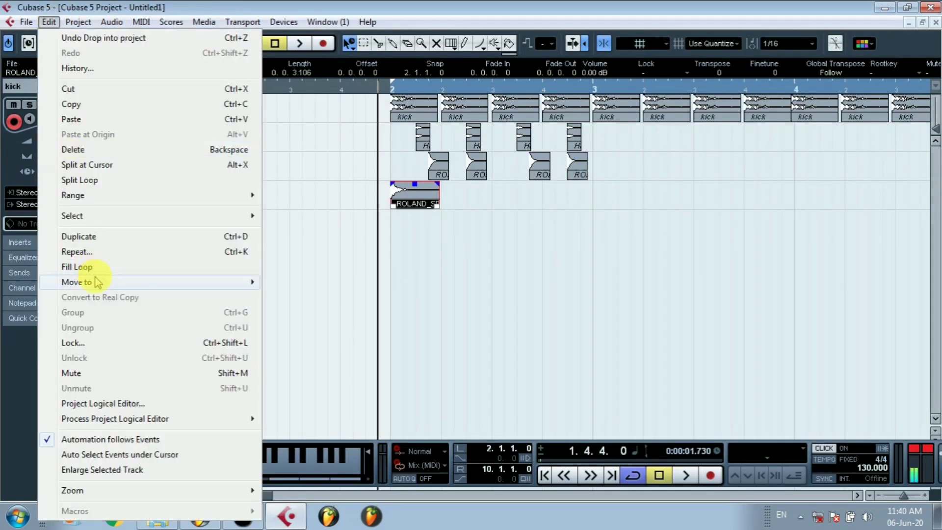
pyautogui.click(93, 237)
pyautogui.moveTo(455, 201); pyautogui.dragTo(513, 195)
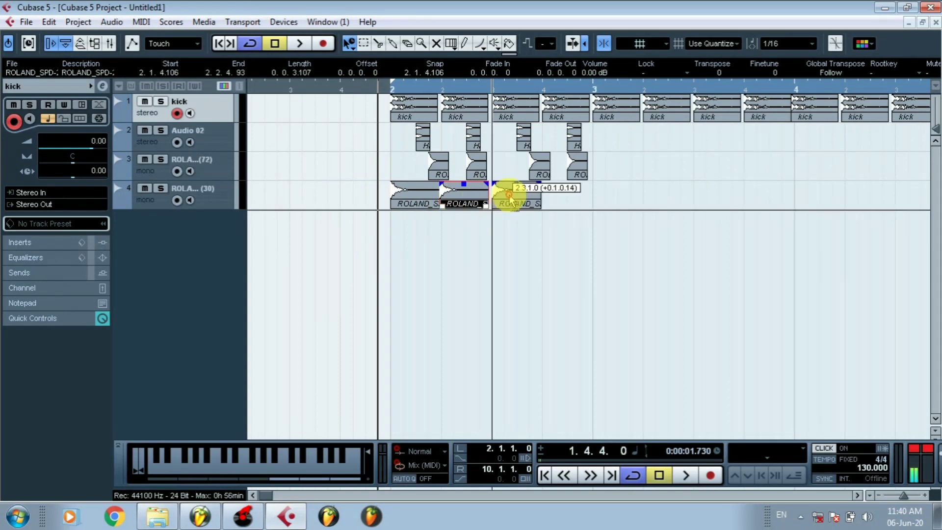
pyautogui.click(414, 194)
pyautogui.click(534, 203)
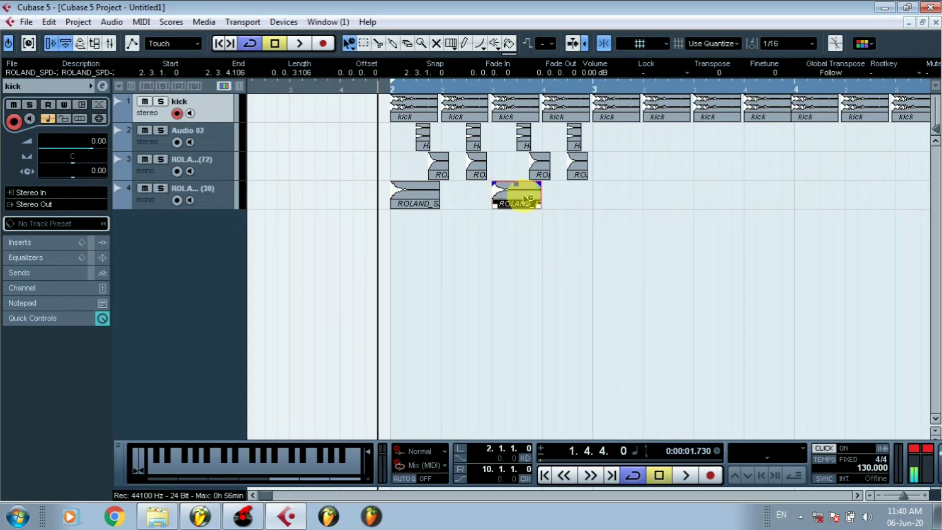
pyautogui.moveTo(600, 141); pyautogui.dragTo(339, 231)
pyautogui.click(367, 90)
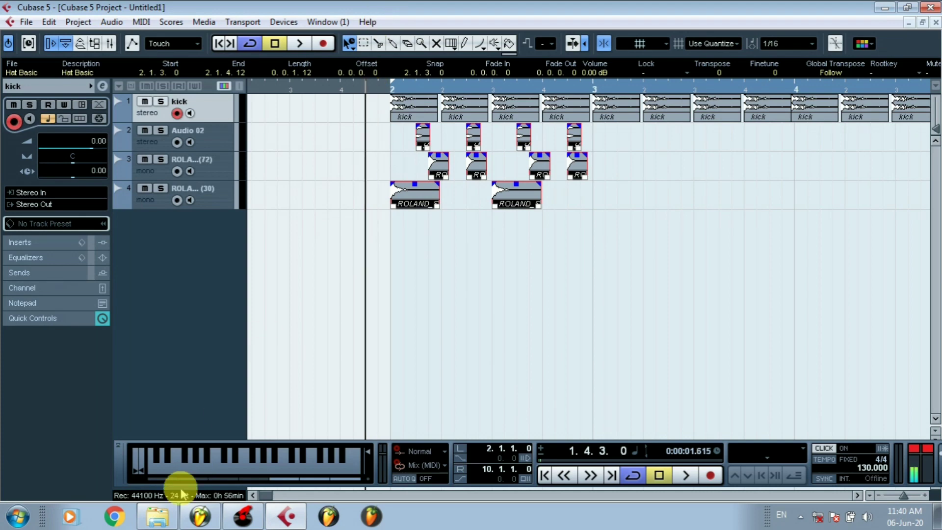
# - Bring the CB_Clap WAV from Windows Explorer into Cubase on a new bottom track at 2.2.1.0, under the second kick
pyautogui.click(157, 516)
pyautogui.click(157, 125)
pyautogui.click(282, 504)
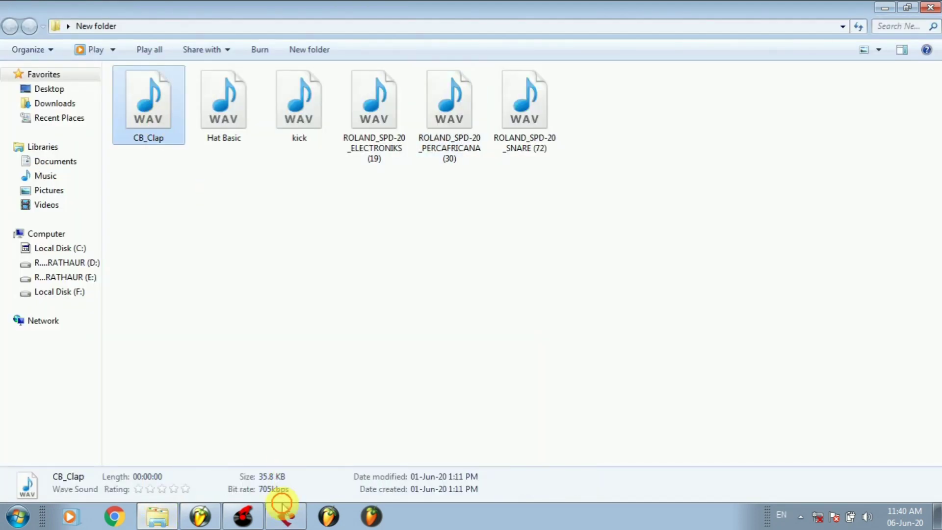
pyautogui.moveTo(283, 519); pyautogui.dragTo(442, 223)
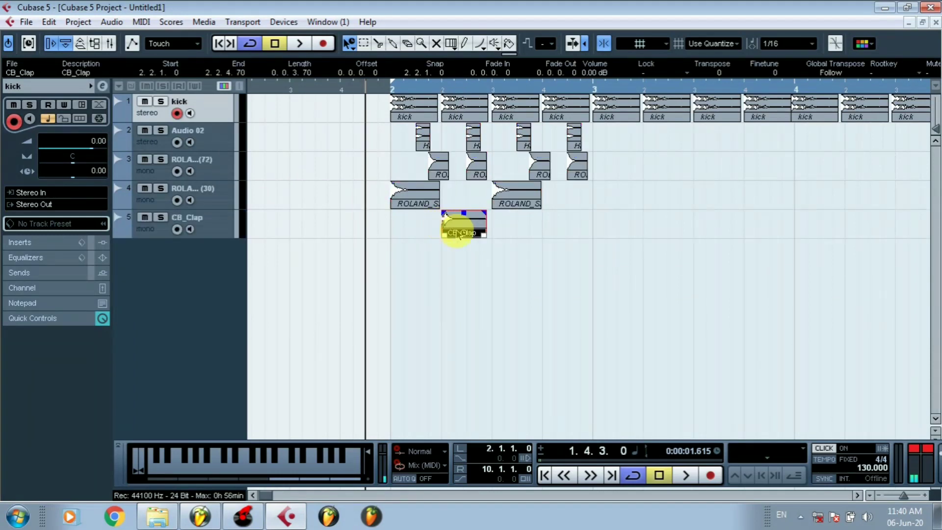
# - Duplicate the CB_Clap event and move the copy to 2.4.1.0, under the fourth kick
pyautogui.click(53, 22)
pyautogui.click(88, 232)
pyautogui.moveTo(499, 228); pyautogui.dragTo(560, 227)
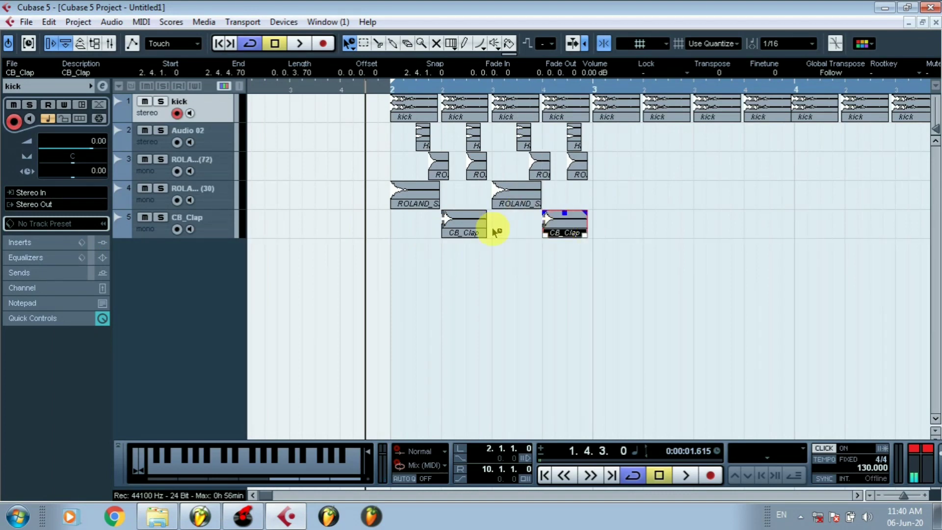
# - Lower the channel volume of the CB_Clap track to -5.57 and of the PERCAFRICANA (30) track to -5.98
pyautogui.click(208, 232)
pyautogui.click(57, 286)
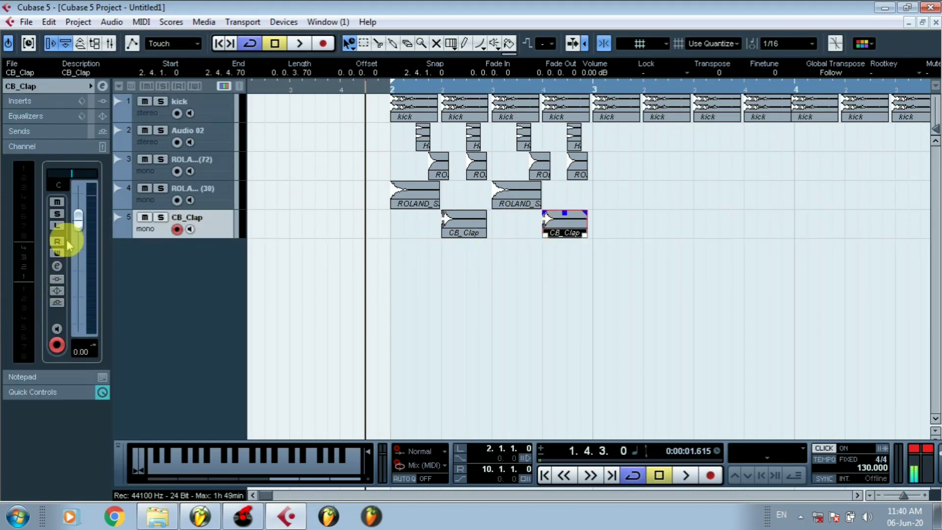
pyautogui.moveTo(77, 218); pyautogui.dragTo(78, 253)
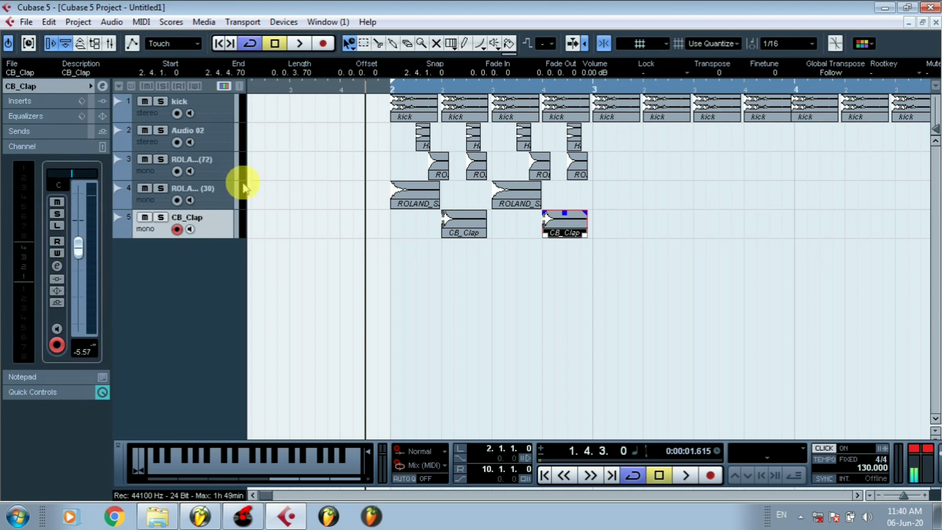
pyautogui.click(210, 198)
pyautogui.moveTo(77, 223); pyautogui.dragTo(79, 251)
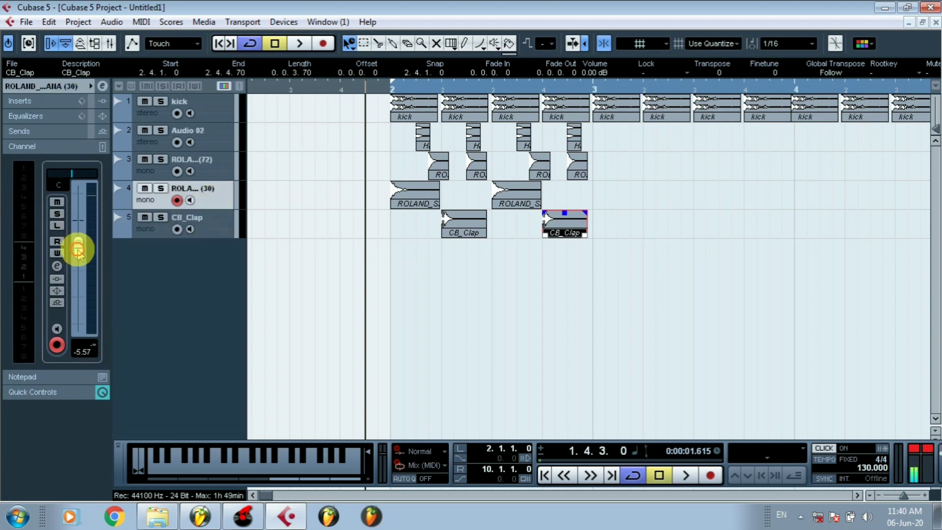
# - Play back the one-bar drum pattern from just before bar 2 and return to the project start
pyautogui.click(356, 90)
pyautogui.press('space')
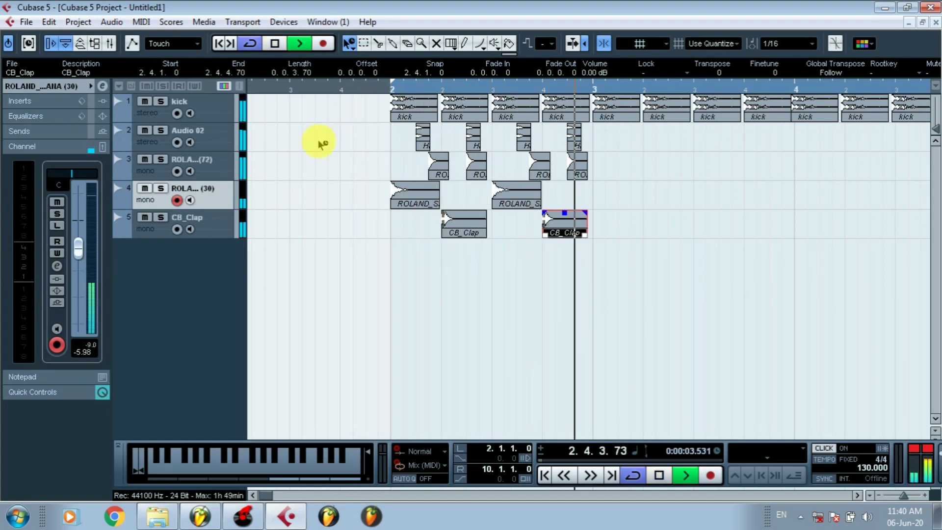
pyautogui.moveTo(258, 88); pyautogui.dragTo(221, 47)
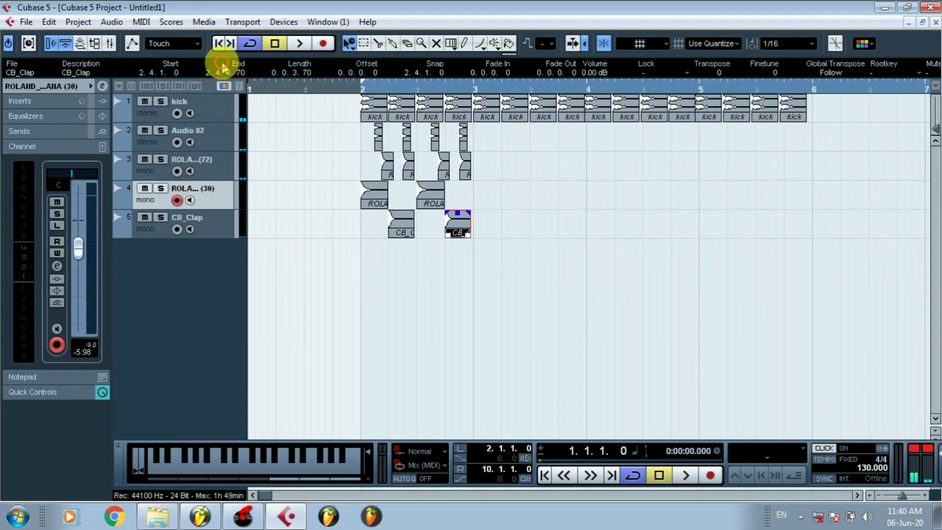
# - Repeat bar 2's hat, snare, percussion and clap events three times and align the copies to bar 3, first hat at 3.1.3.0
pyautogui.click(838, 119)
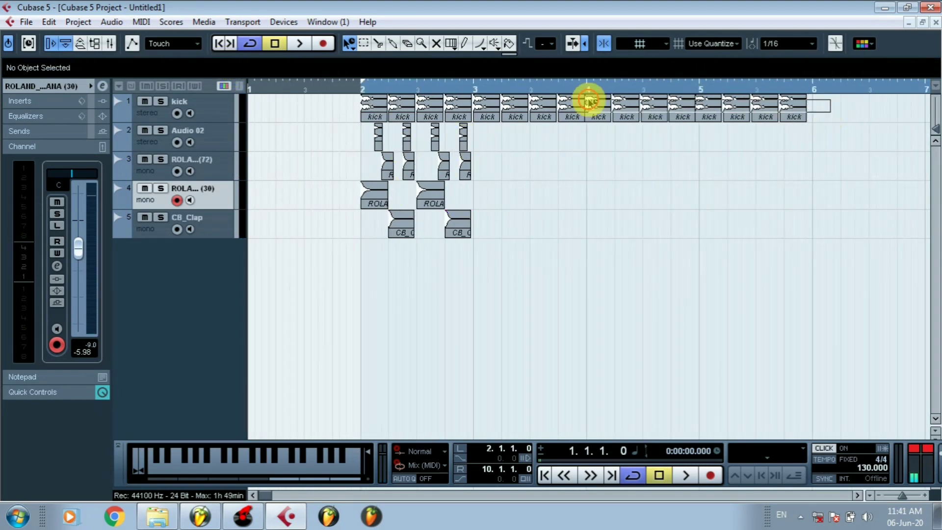
pyautogui.click(485, 113)
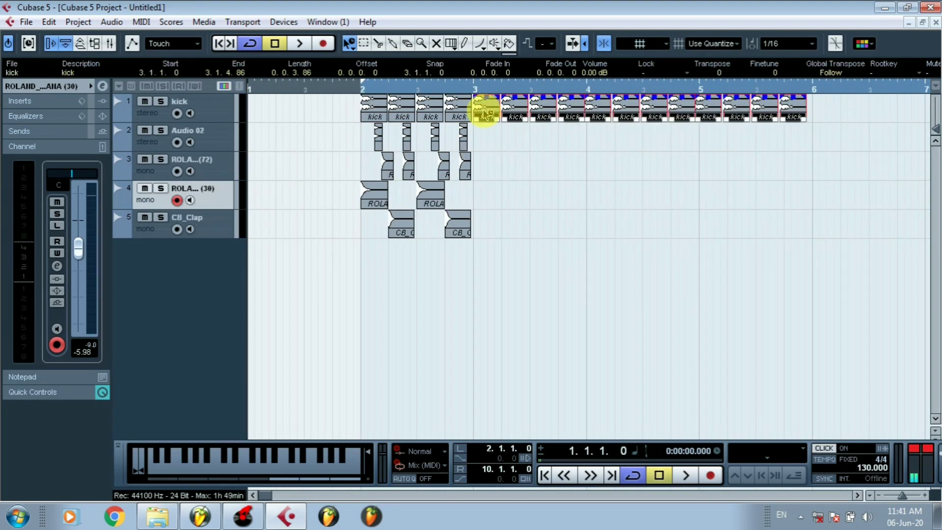
pyautogui.moveTo(488, 133); pyautogui.dragTo(344, 265)
pyautogui.click(78, 22)
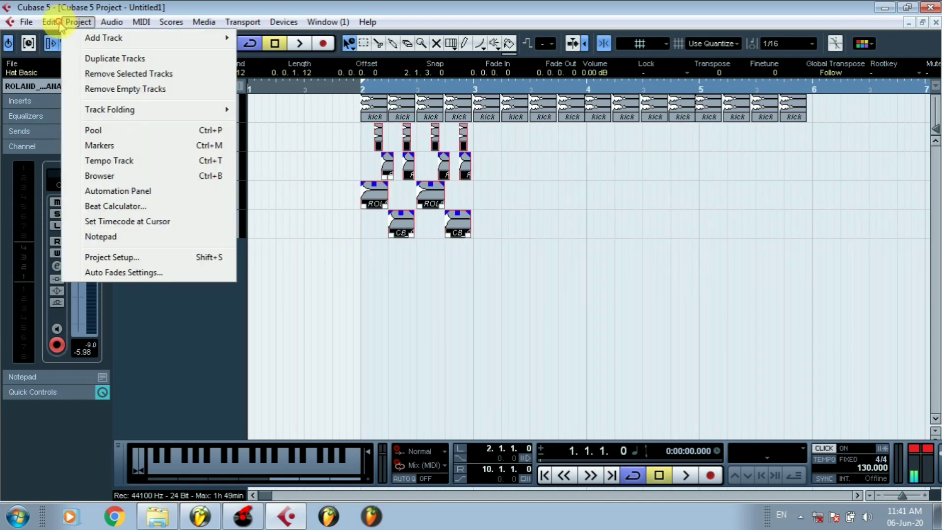
pyautogui.moveTo(49, 22)
pyautogui.click(87, 251)
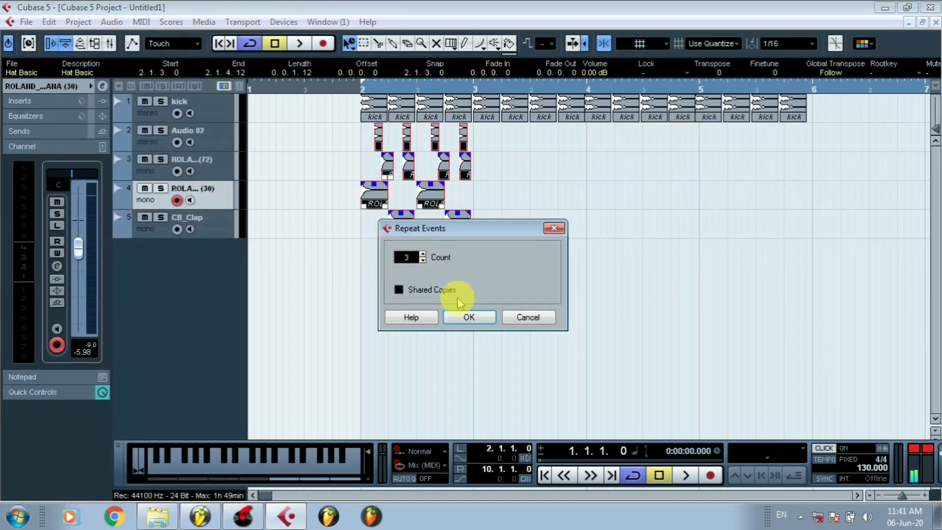
pyautogui.click(464, 317)
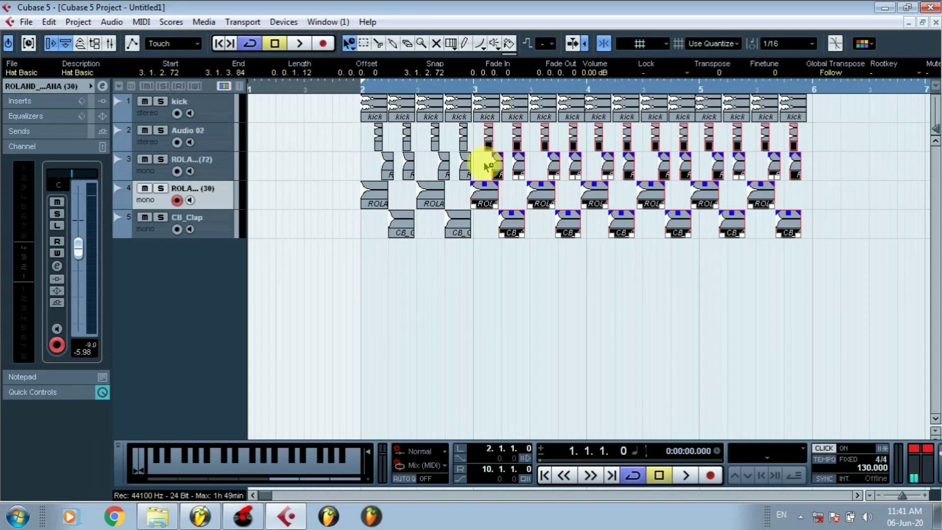
pyautogui.moveTo(483, 197); pyautogui.dragTo(489, 197)
# - Play back the repeated pattern from 1.4.3.0 into bar 4 to check its timing
pyautogui.moveTo(364, 93); pyautogui.dragTo(345, 94)
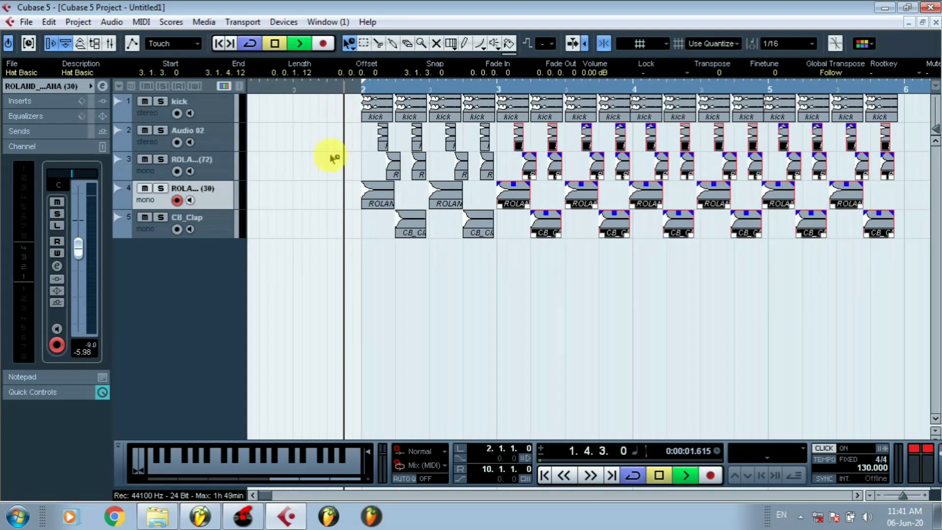
pyautogui.press('space')
pyautogui.moveTo(267, 497); pyautogui.dragTo(265, 498)
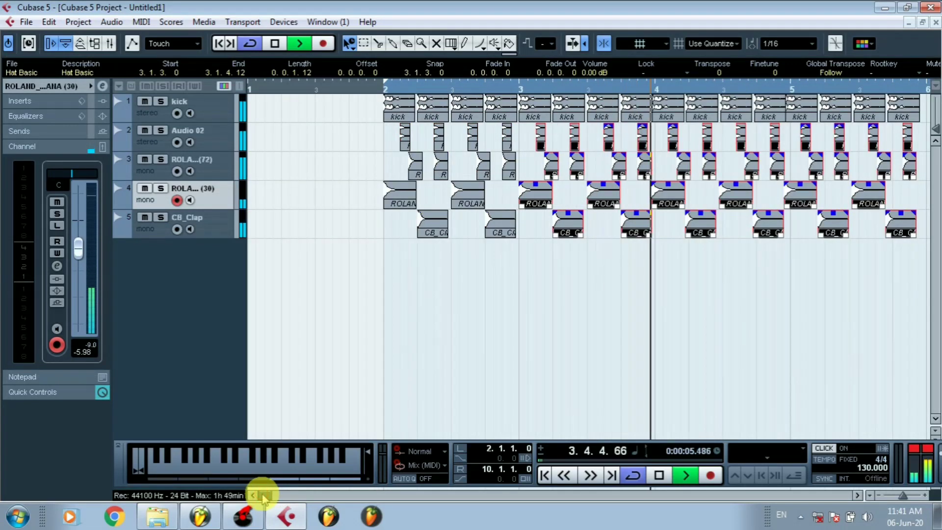
pyautogui.press('space')
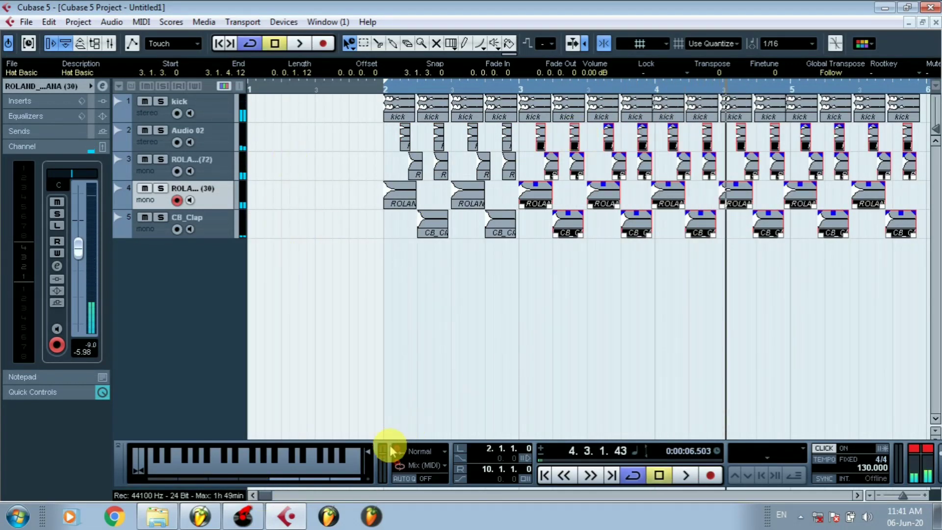
# - Realign the copied non-kick events to the kicks, placing bar 4's first hat at 4.1.3.0 and bar 5's at 5.1.3.0
pyautogui.moveTo(264, 498); pyautogui.dragTo(266, 499)
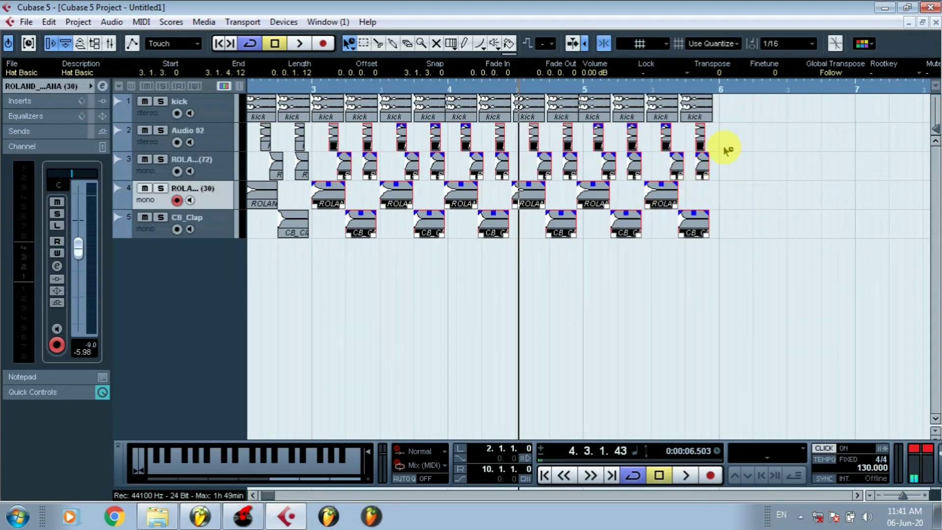
pyautogui.moveTo(734, 123); pyautogui.dragTo(449, 246)
pyautogui.moveTo(459, 189); pyautogui.dragTo(462, 186)
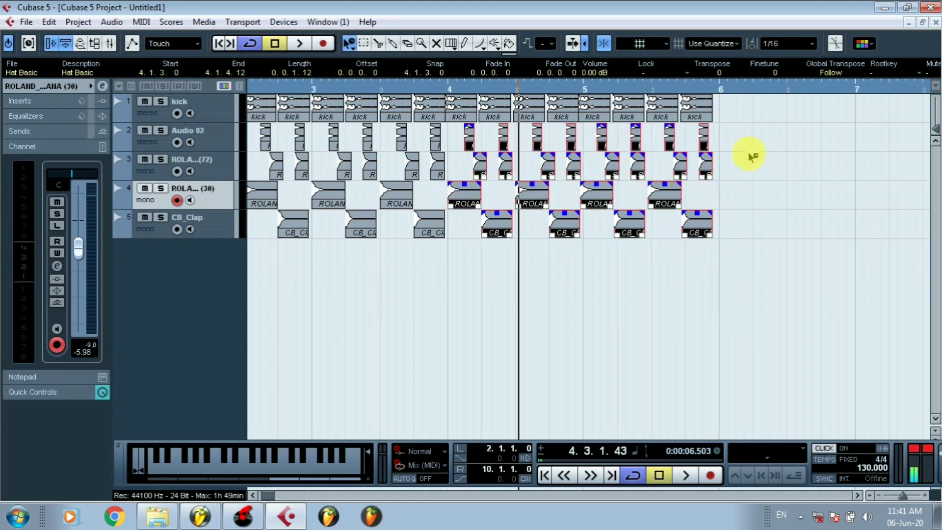
pyautogui.moveTo(752, 140); pyautogui.dragTo(595, 196)
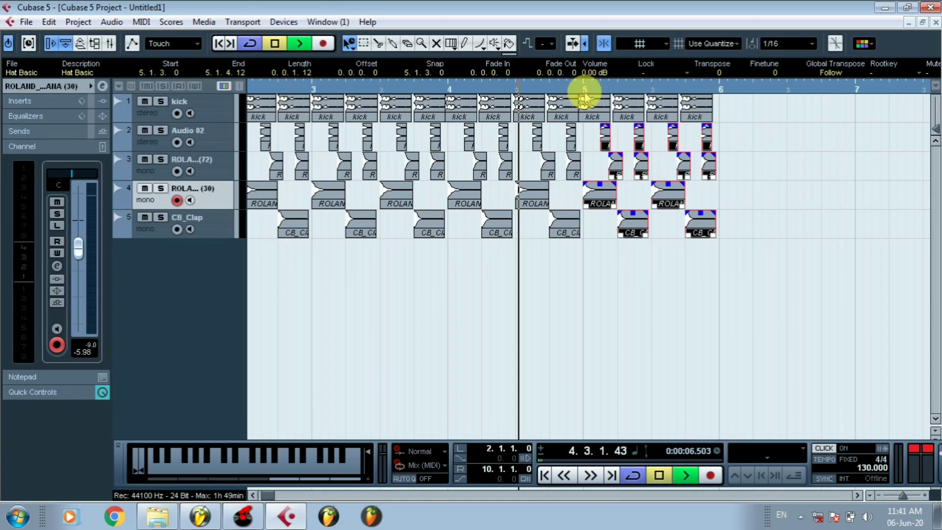
# - Play back the realigned events from bar 4 into bar 5 and set the playback position to 4.2.4.0
pyautogui.press('space')
pyautogui.press('space')
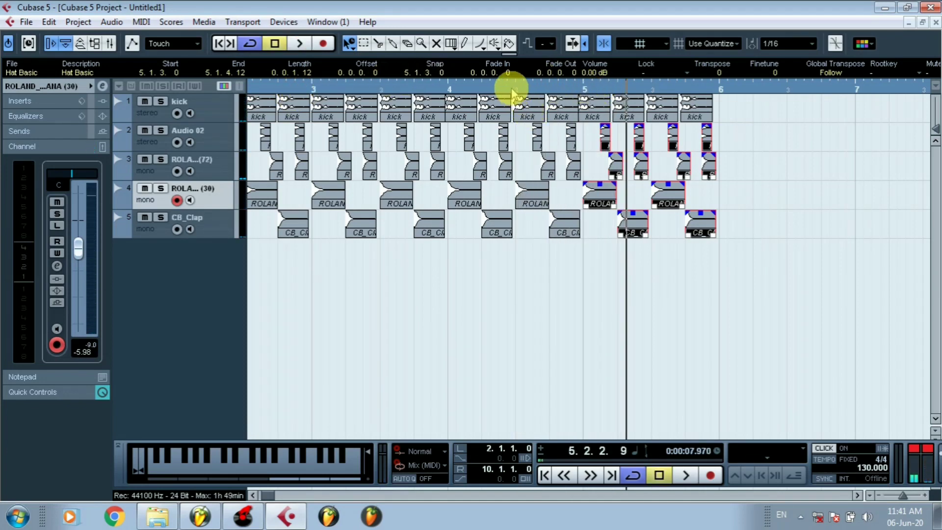
pyautogui.moveTo(511, 91)
pyautogui.mouseDown()
pyautogui.moveTo(499, 139)
pyautogui.moveTo(498, 84)
pyautogui.mouseUp()
# - Align the kick events to the bar lines, starting bar 4's kicks at 4.1.1.0 and bar 5's kicks at 5.1.1.0
pyautogui.click(841, 109)
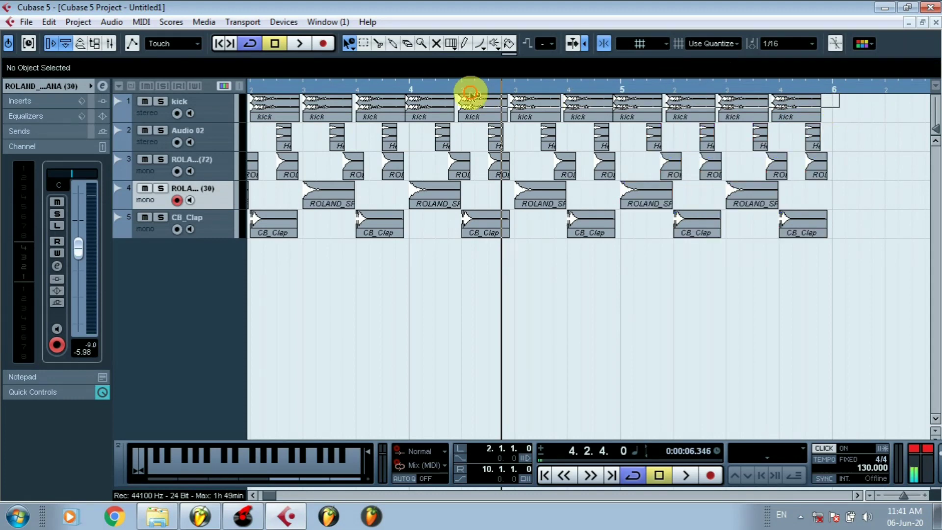
pyautogui.moveTo(437, 108); pyautogui.dragTo(439, 108)
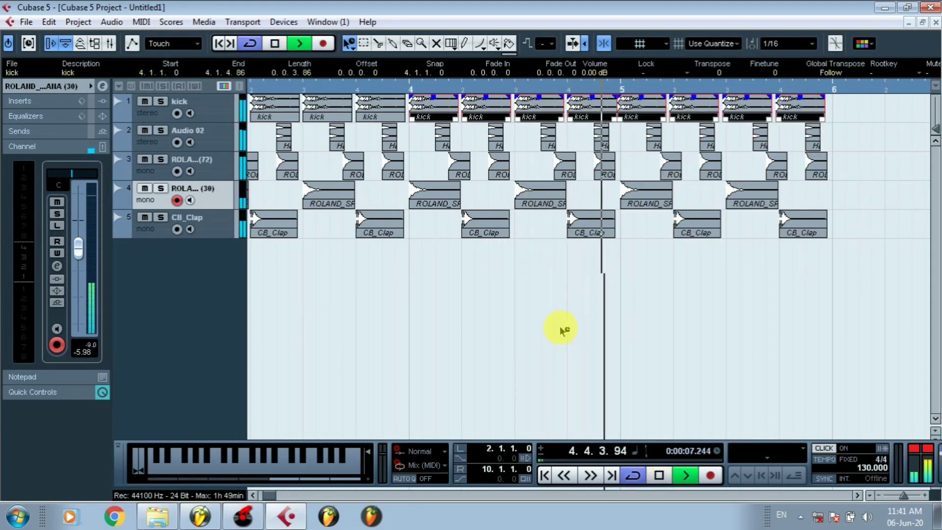
pyautogui.press('space')
pyautogui.moveTo(842, 129); pyautogui.dragTo(636, 111)
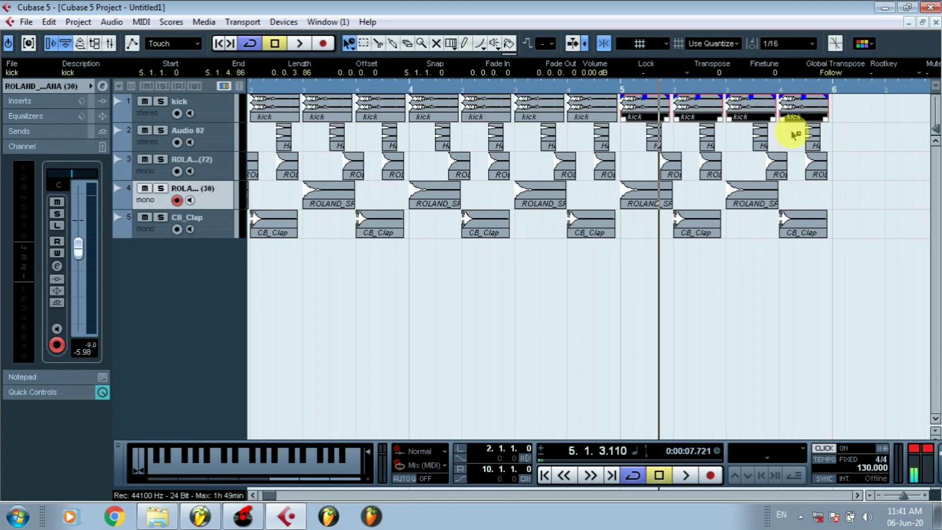
# - Play back the aligned drum pattern through bar 5 and return to the project start with all bars in view
pyautogui.press('space')
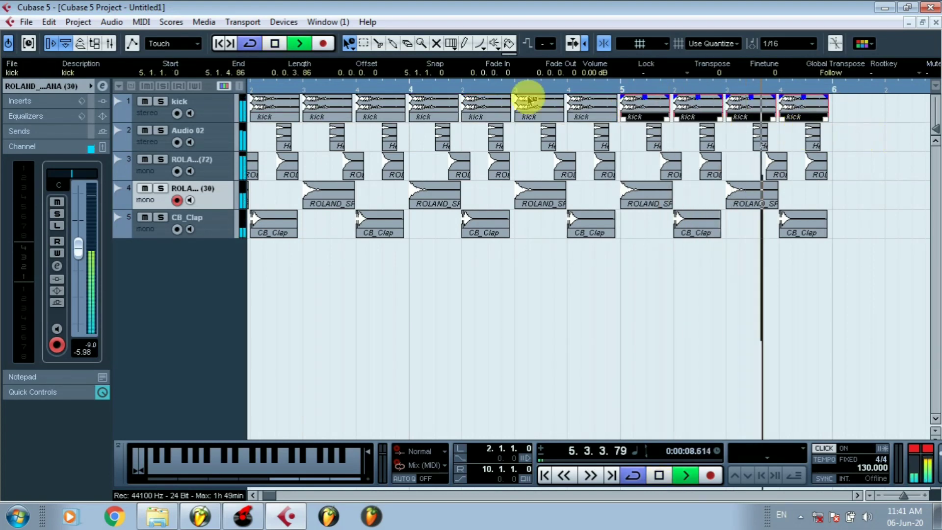
pyautogui.press('space')
pyautogui.press('g')
pyautogui.press('g')
pyautogui.press('g')
pyautogui.press('g')
pyautogui.press('Home')
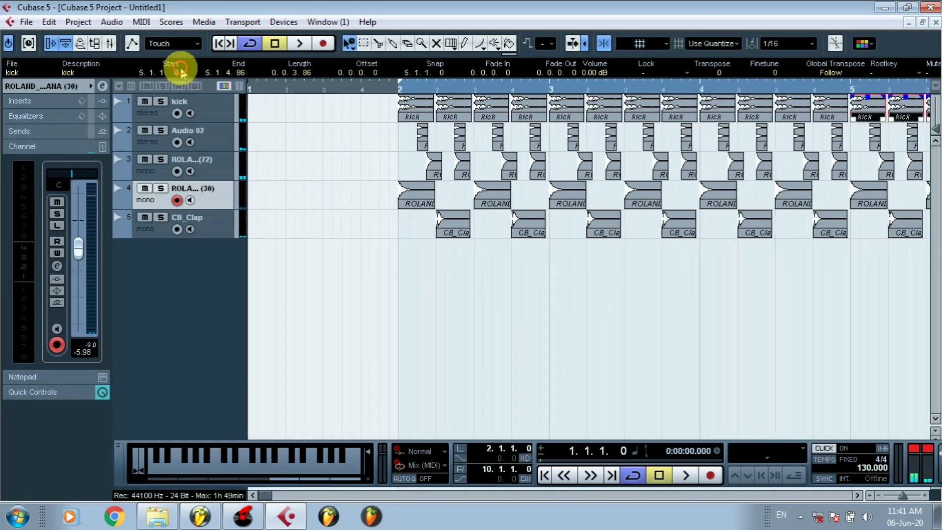
pyautogui.press('h')
pyautogui.press('h')
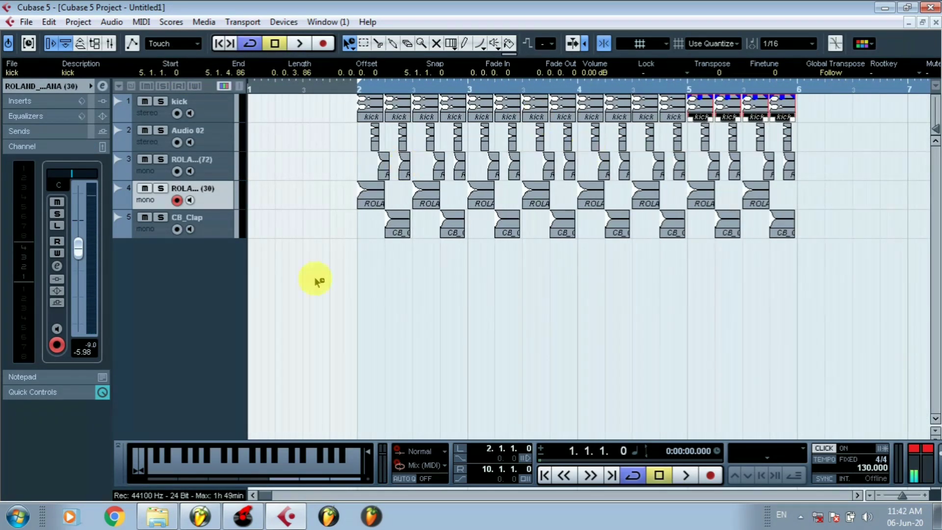
# - Add one instrument track using the Nexus VST instrument and move it below the CB_Clap track
pyautogui.rightClick(145, 271)
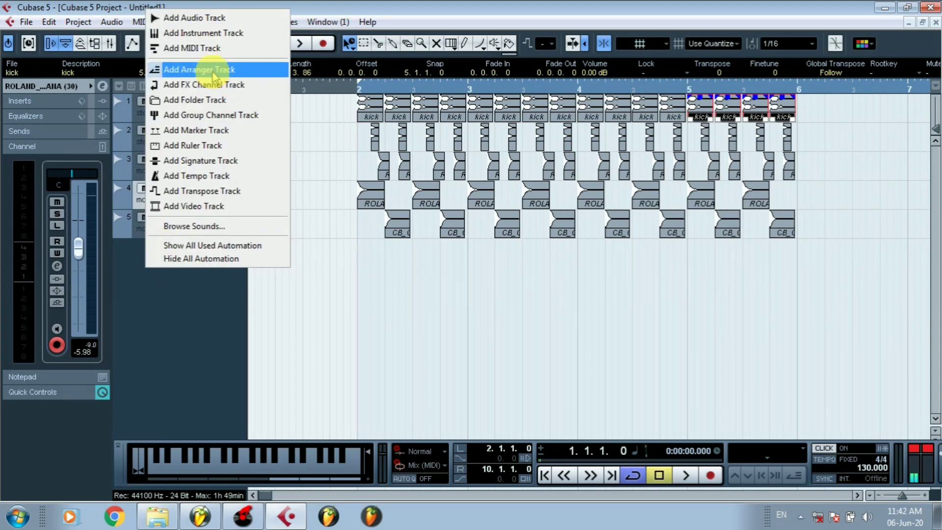
pyautogui.click(211, 32)
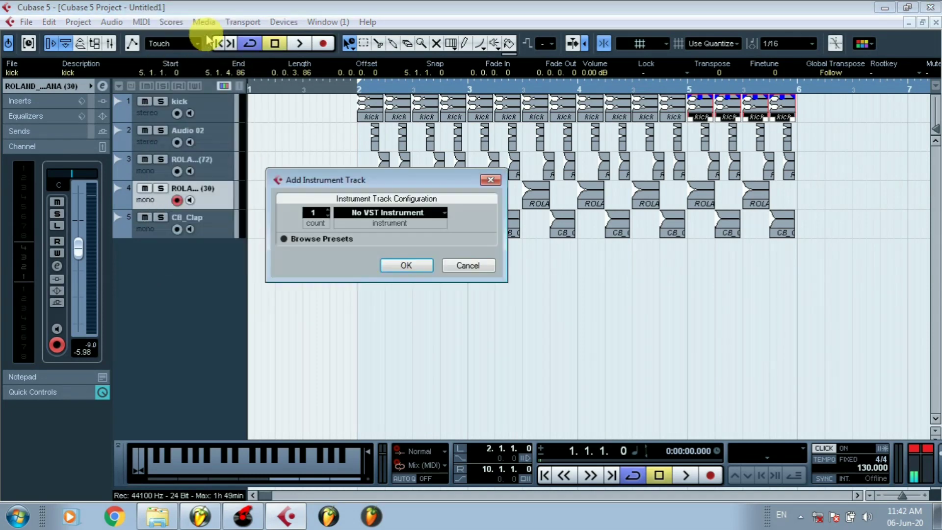
pyautogui.click(376, 214)
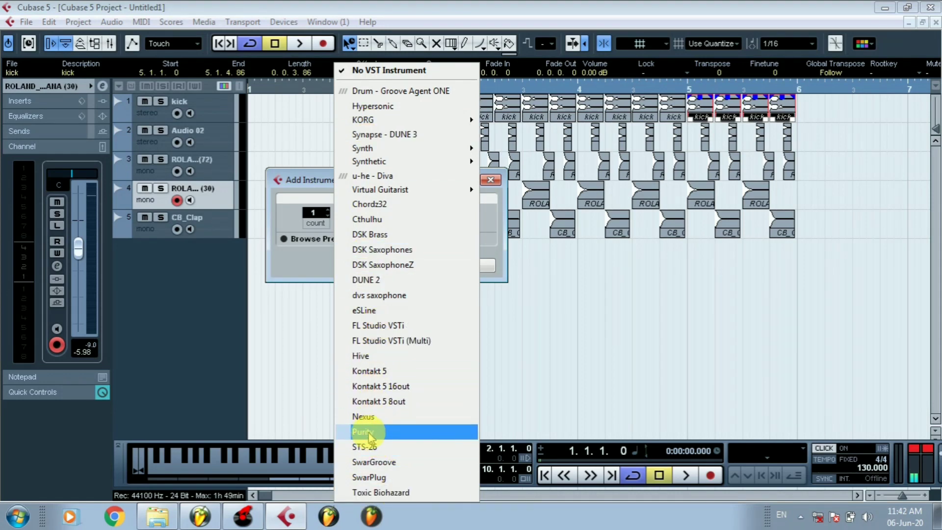
pyautogui.click(367, 418)
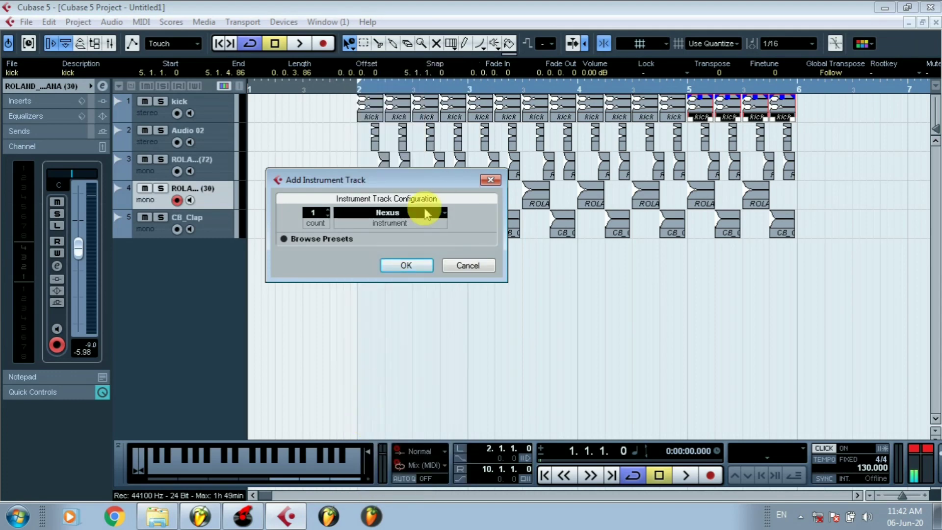
pyautogui.press('Return')
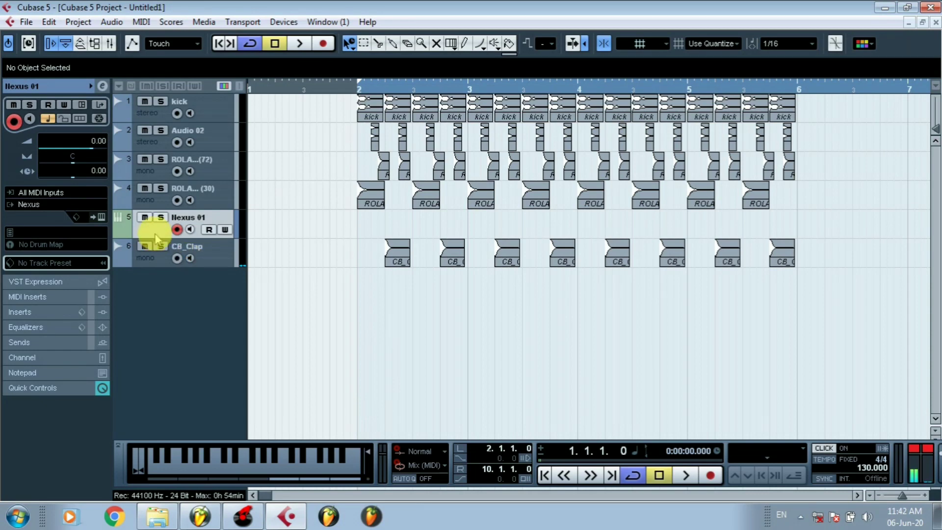
pyautogui.moveTo(155, 235); pyautogui.dragTo(152, 272)
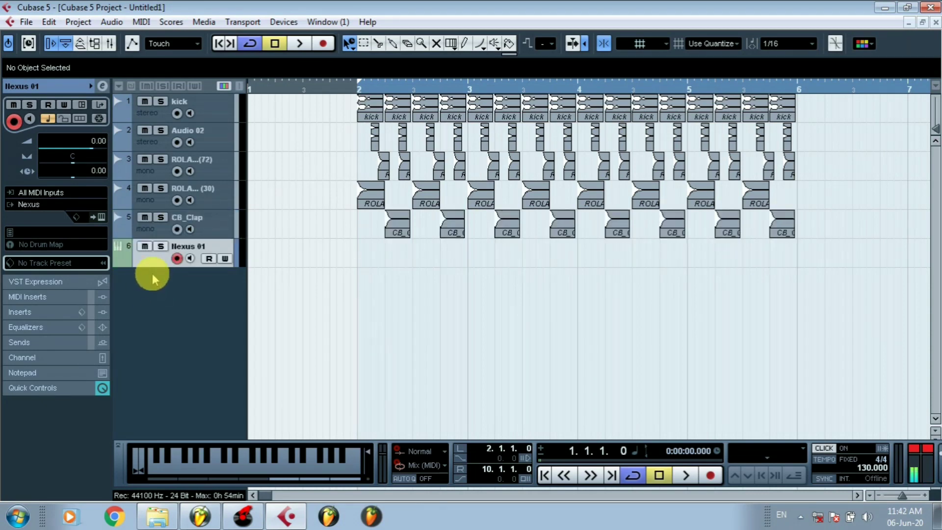
# - Audition presets in Nexus's Bass category, load BA Basic SawSQR Morph and close the instrument window
pyautogui.click(102, 217)
pyautogui.click(527, 181)
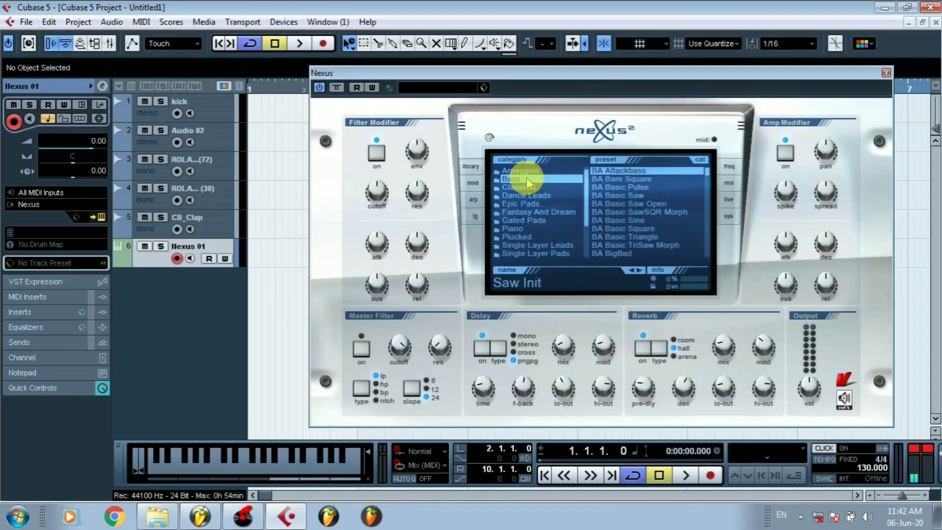
pyautogui.click(624, 180)
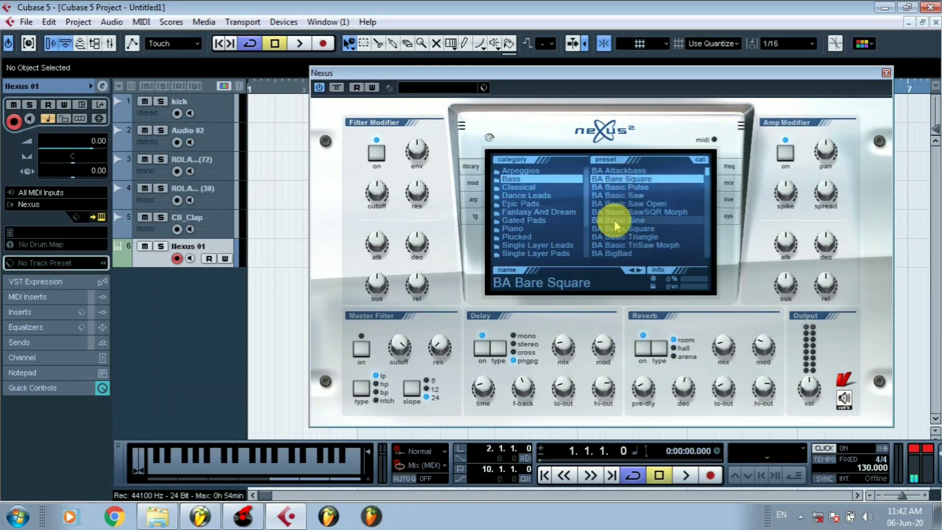
pyautogui.click(619, 197)
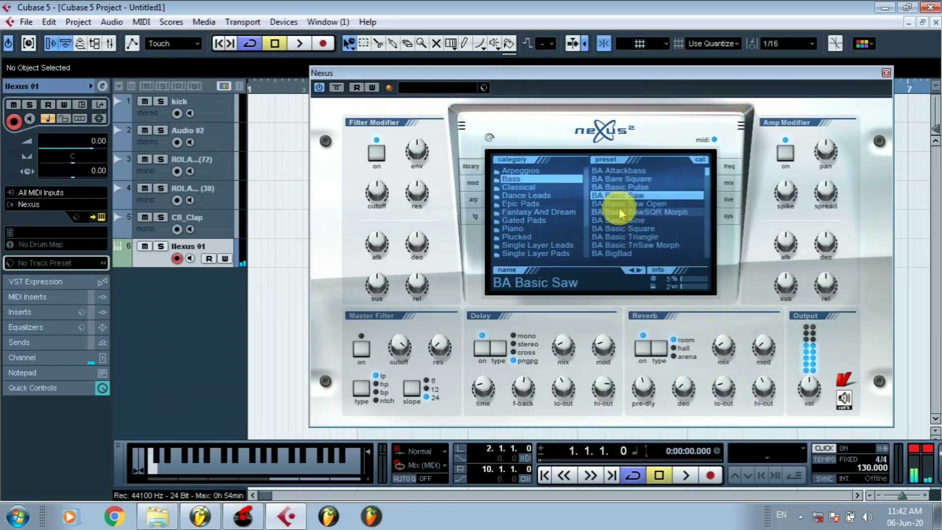
pyautogui.click(619, 204)
pyautogui.click(621, 213)
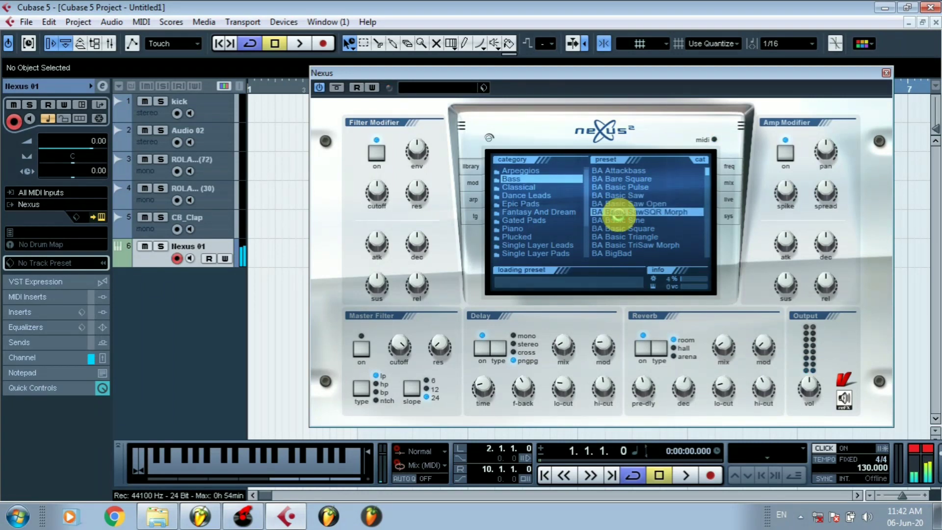
pyautogui.click(619, 222)
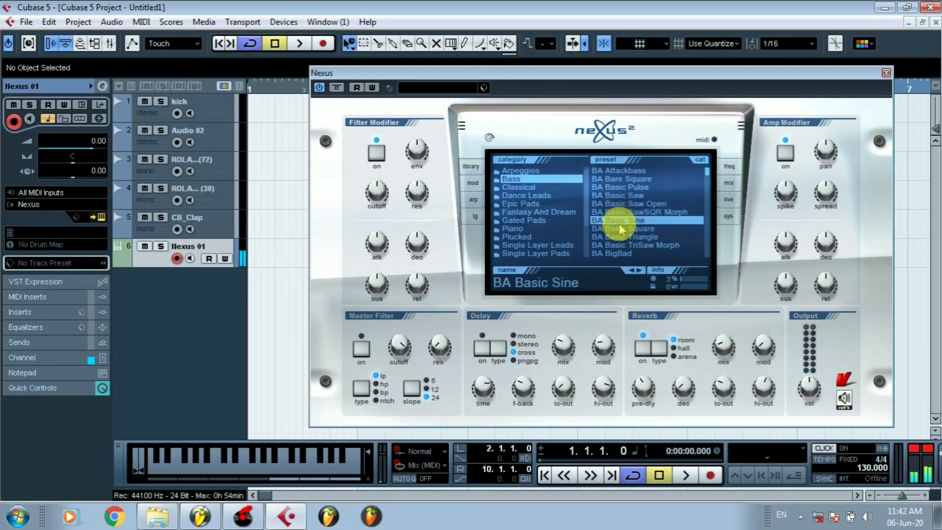
pyautogui.click(619, 215)
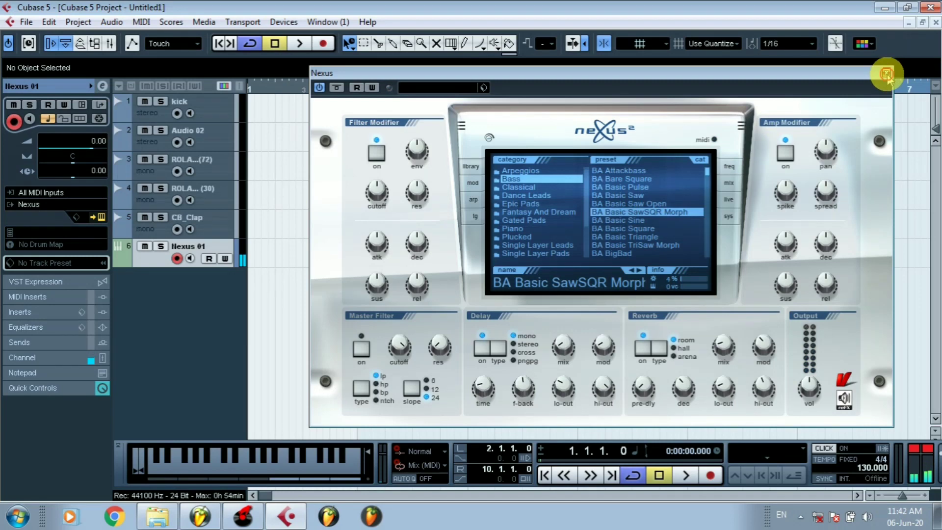
pyautogui.click(888, 74)
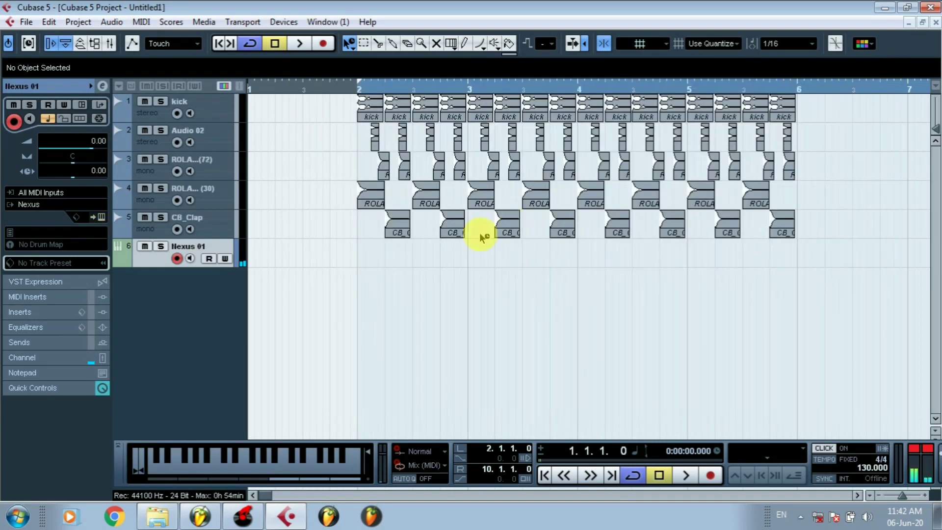
# - Create a MIDI part on the Nexus 01 track from 2.1.1.0 to 10.1.1.0 and open it in the Key Editor
pyautogui.doubleClick(359, 257)
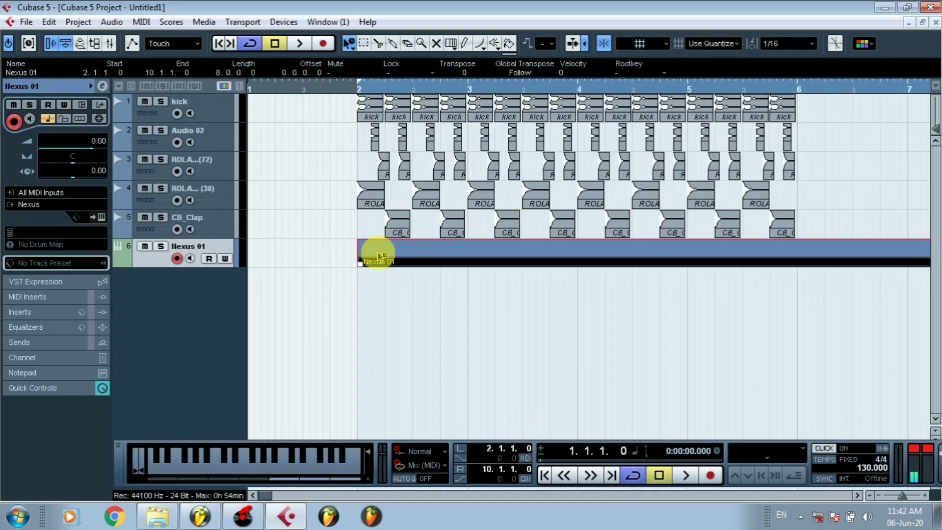
pyautogui.doubleClick(378, 255)
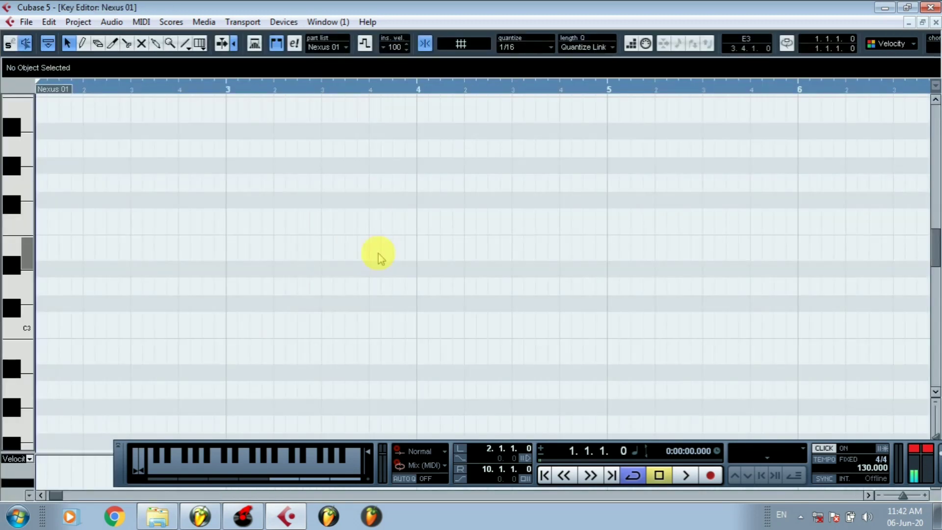
# - Place a sixteenth-length C4 note with the Line tool, move it to 2.1.4.0, and add another C4 three sixteenths further on
pyautogui.moveTo(88, 88); pyautogui.dragTo(21, 78)
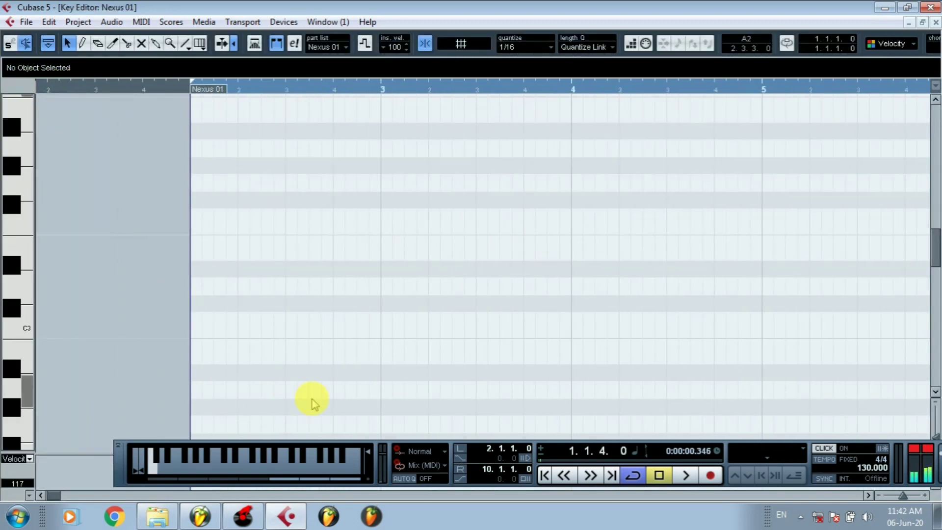
pyautogui.moveTo(938, 258); pyautogui.dragTo(936, 240)
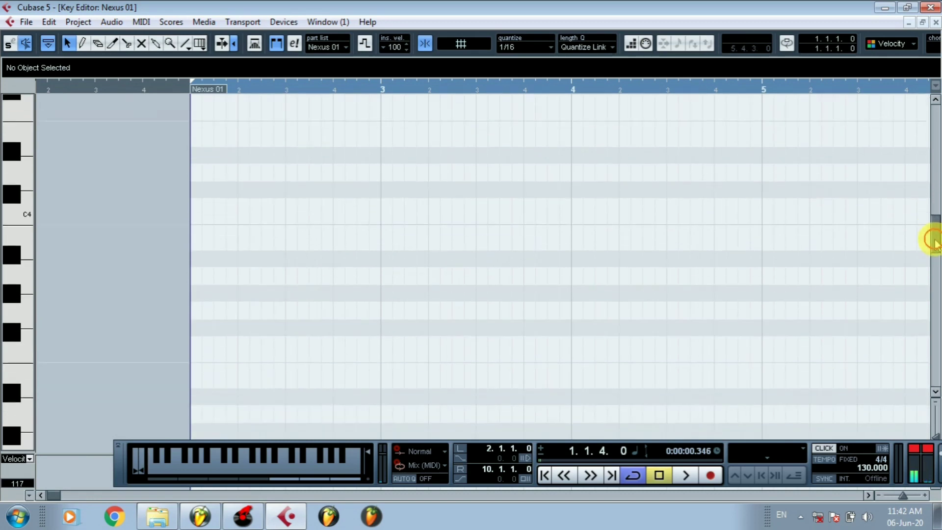
pyautogui.click(186, 47)
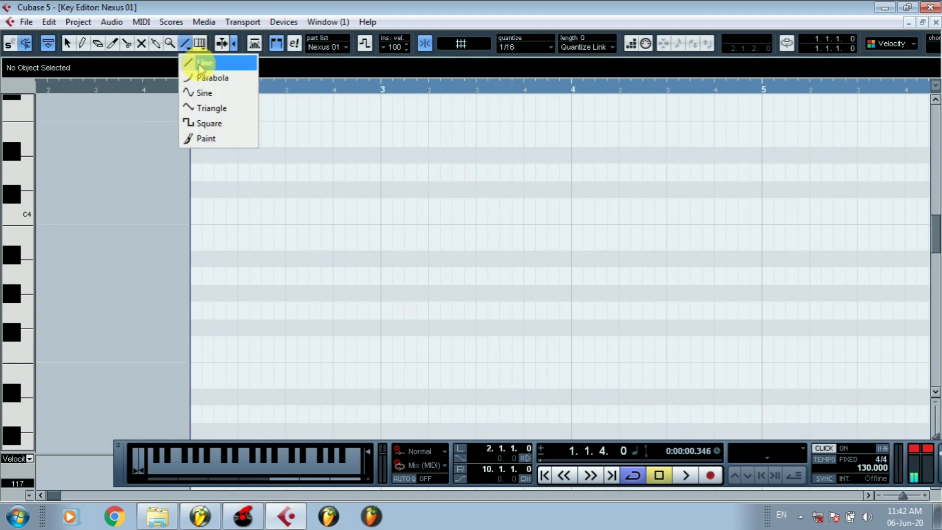
pyautogui.click(211, 62)
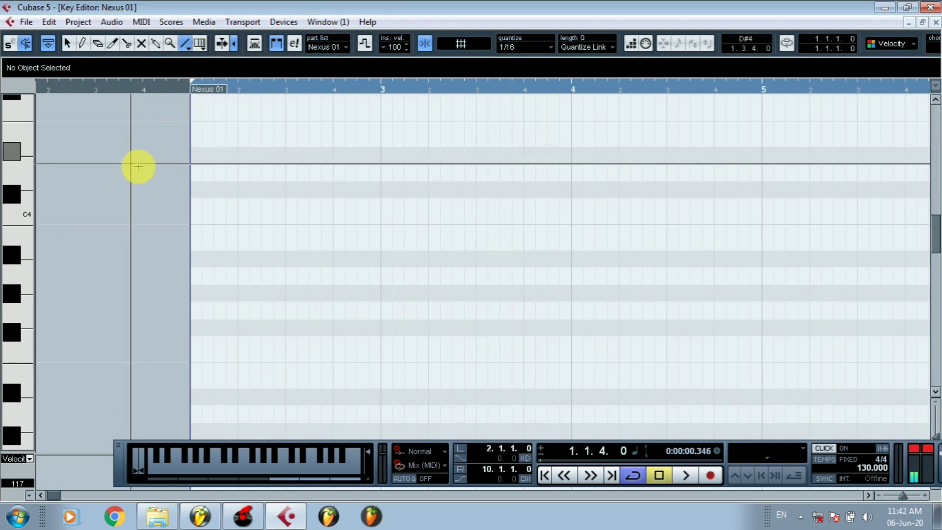
pyautogui.click(195, 211)
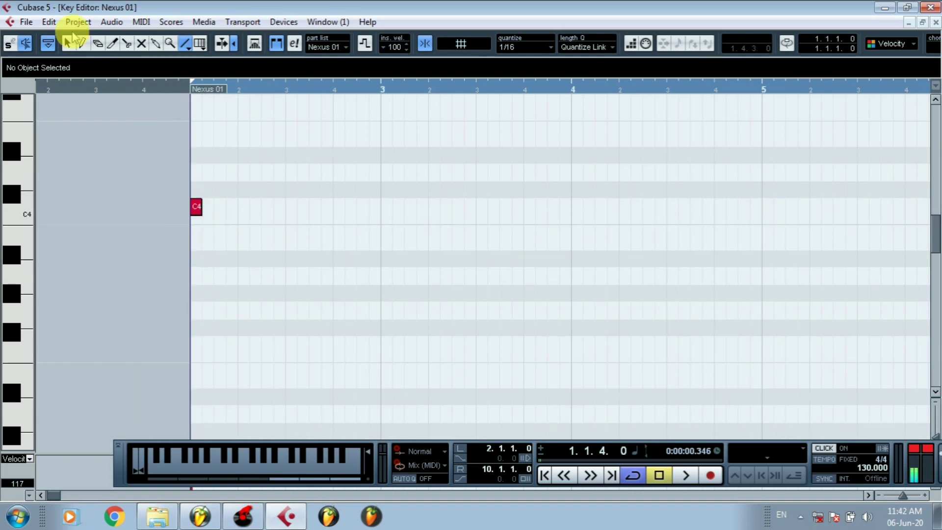
pyautogui.click(68, 44)
pyautogui.moveTo(196, 206); pyautogui.dragTo(232, 210)
pyautogui.click(186, 46)
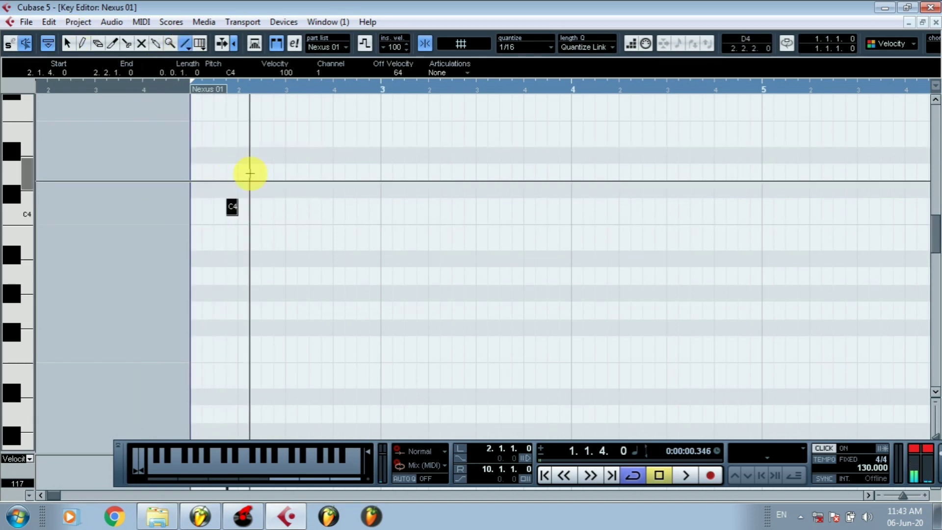
pyautogui.click(263, 208)
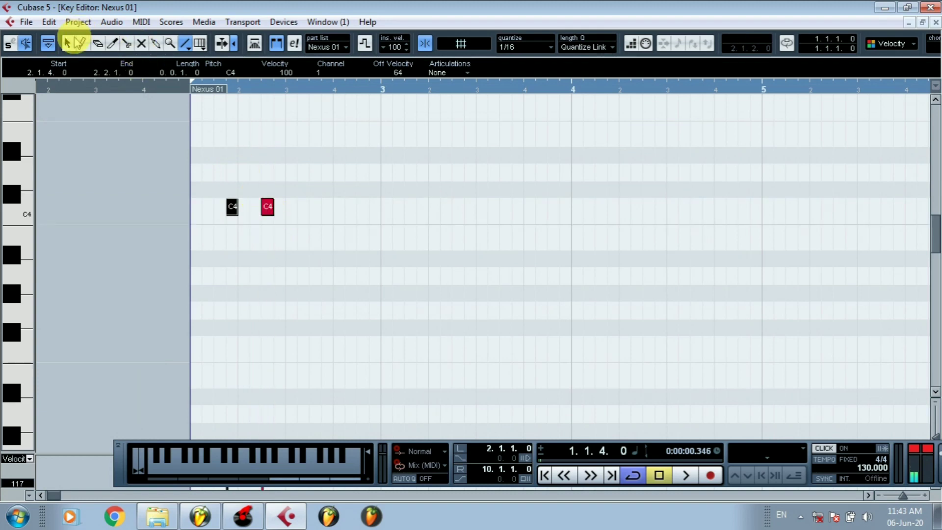
# - Duplicate the two C4 notes, move the copies half a bar after the originals, and select all four notes
pyautogui.click(74, 40)
pyautogui.moveTo(280, 169); pyautogui.dragTo(216, 258)
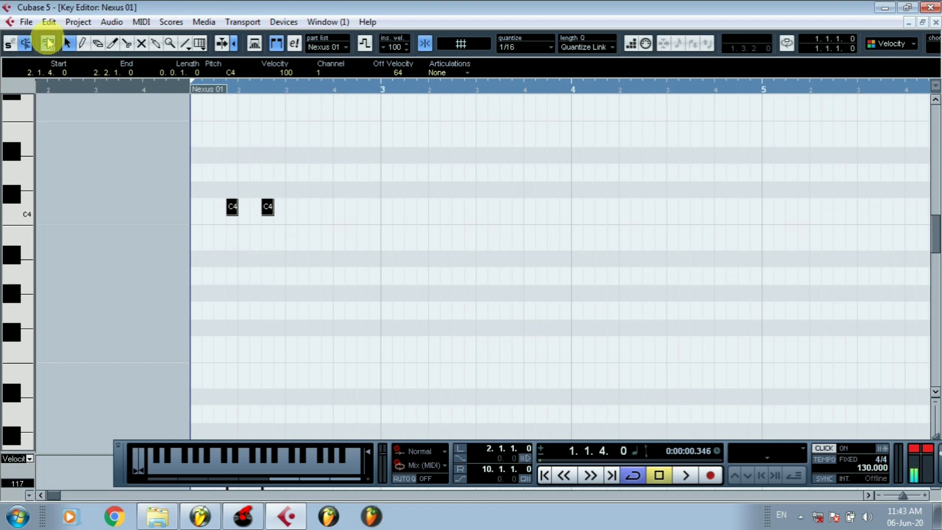
pyautogui.click(48, 25)
pyautogui.click(74, 233)
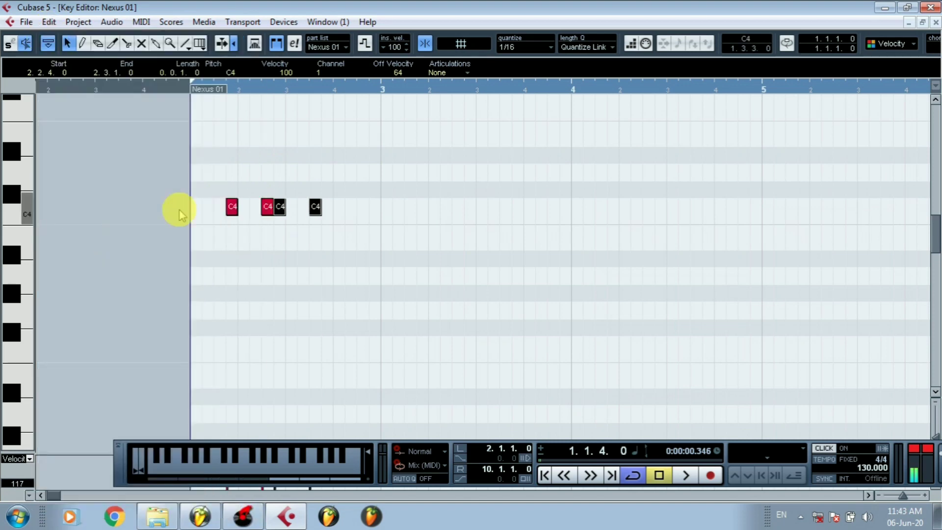
pyautogui.click(282, 208)
pyautogui.moveTo(280, 209); pyautogui.dragTo(327, 207)
pyautogui.moveTo(402, 108); pyautogui.dragTo(189, 277)
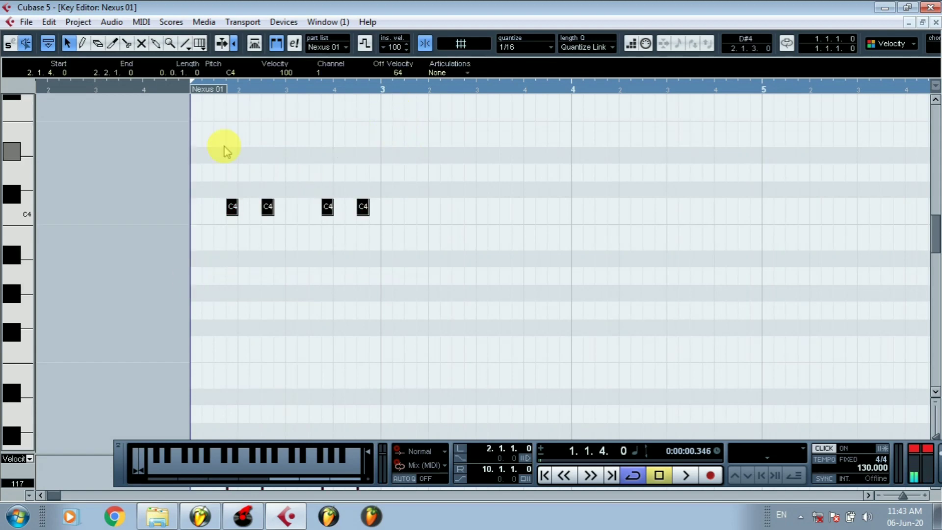
# - Close the Key Editor, split the Nexus 01 part at bar 3 and erase everything after the split
pyautogui.click(936, 24)
pyautogui.moveTo(326, 91); pyautogui.dragTo(314, 78)
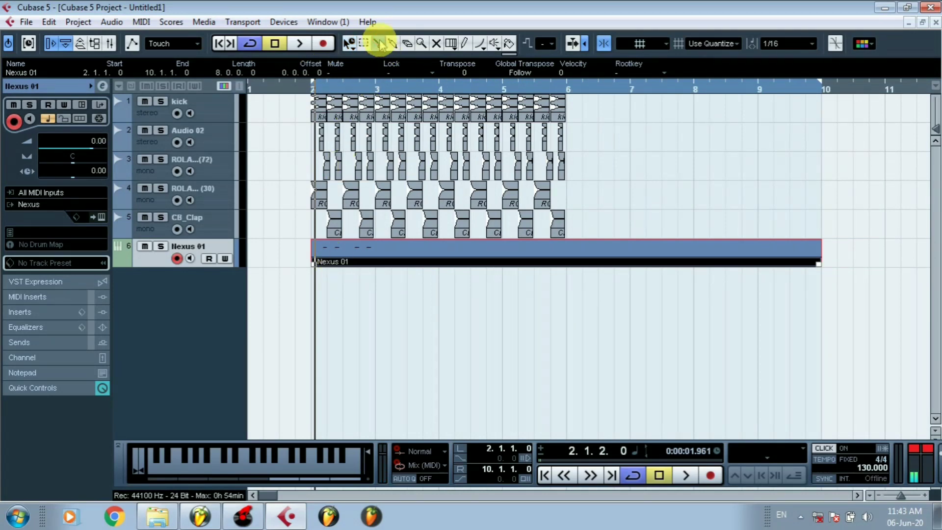
pyautogui.keyDown('alt'); pyautogui.click(375, 261); pyautogui.keyUp('alt')
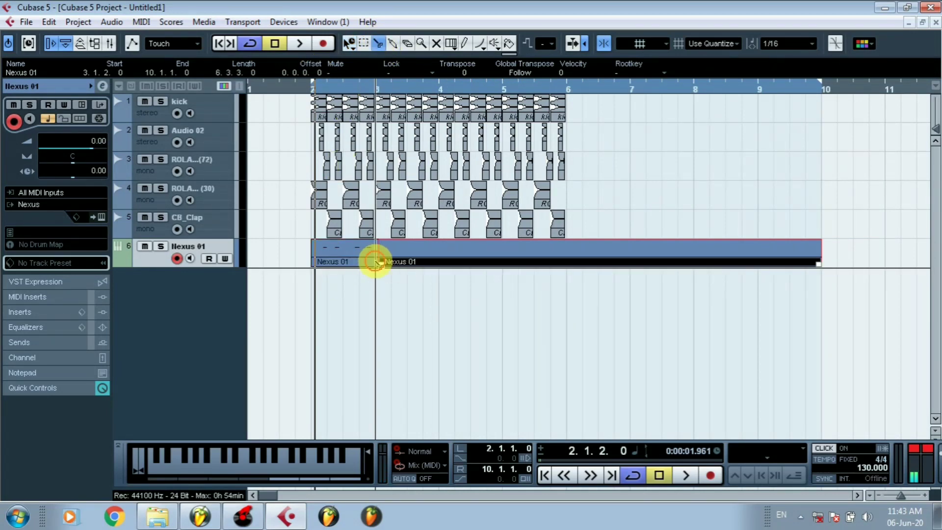
pyautogui.click(407, 43)
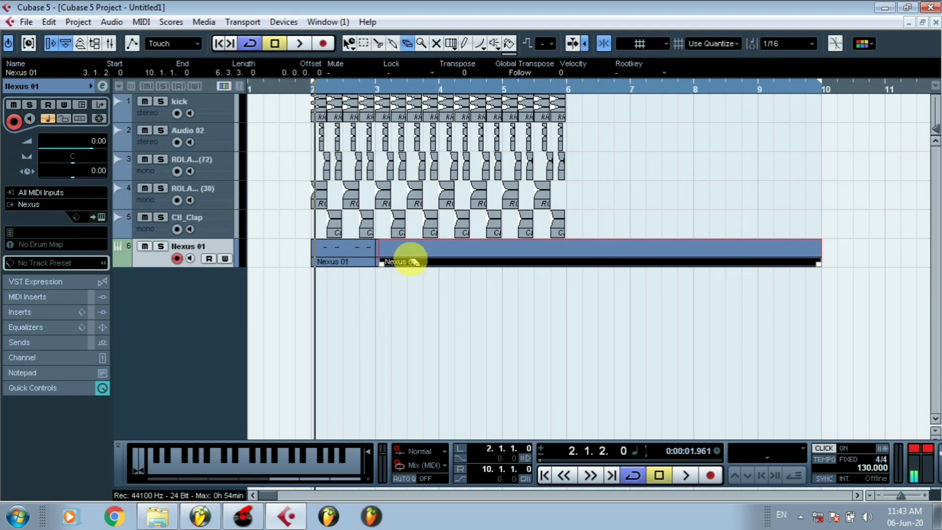
pyautogui.click(411, 262)
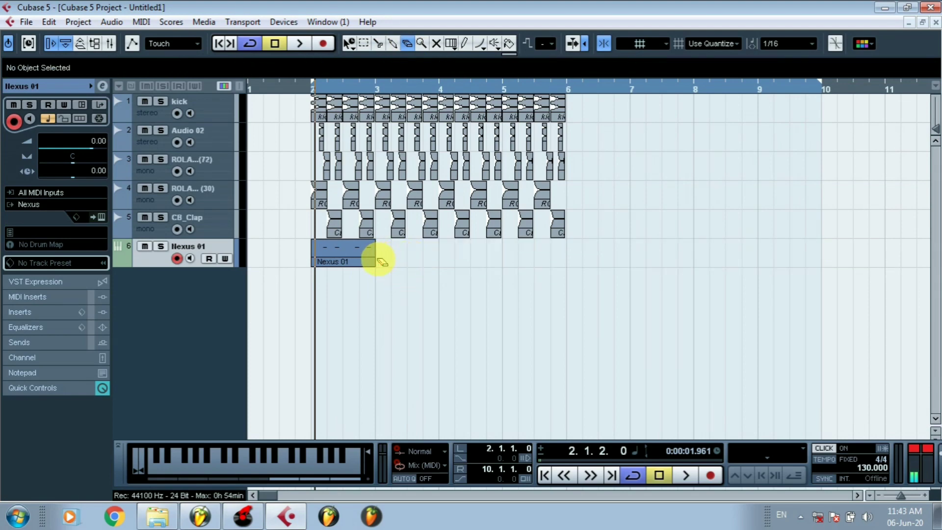
# - Repeat the one-bar Nexus 01 part 3 times without shared copies
pyautogui.click(324, 263)
pyautogui.click(49, 21)
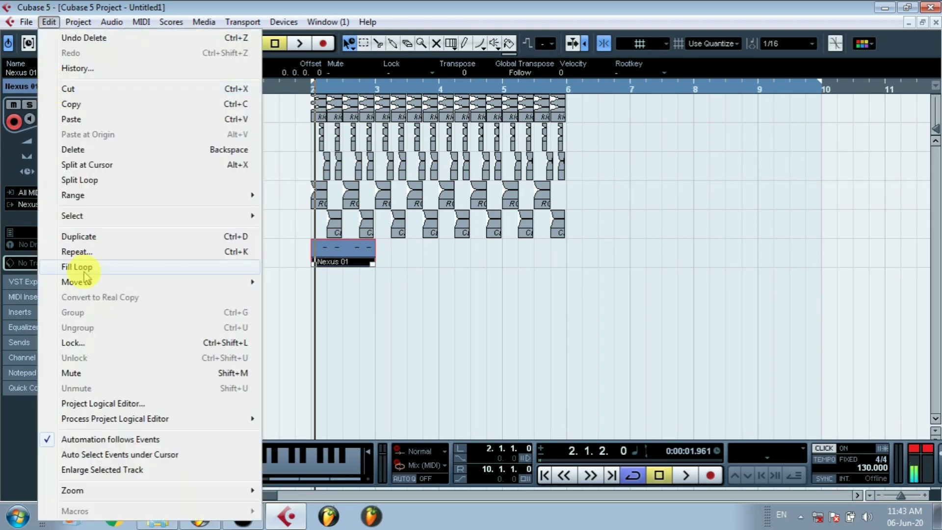
pyautogui.click(93, 252)
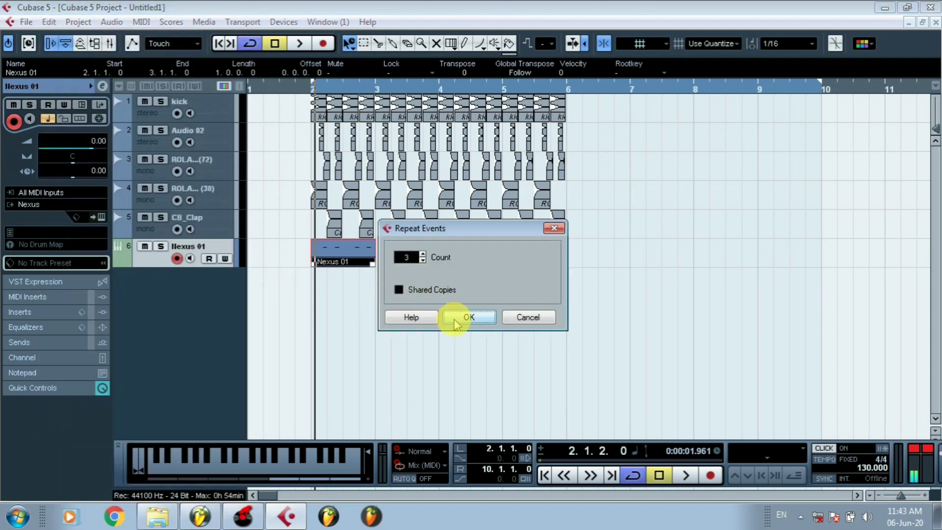
pyautogui.click(468, 317)
# - Play back the drums together with the repeated bass parts, stopping in bar 5
pyautogui.moveTo(291, 86); pyautogui.dragTo(250, 98)
pyautogui.press('space')
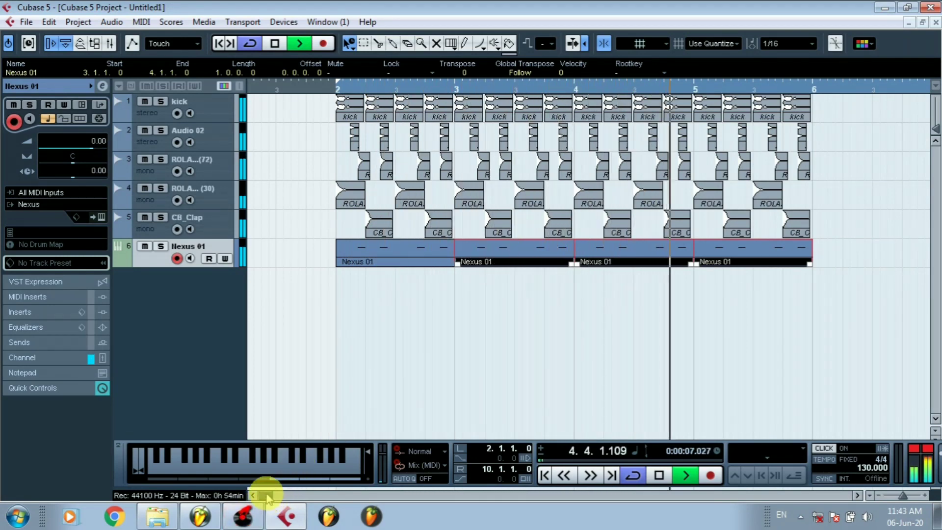
pyautogui.moveTo(265, 495); pyautogui.dragTo(272, 495)
pyautogui.press('space')
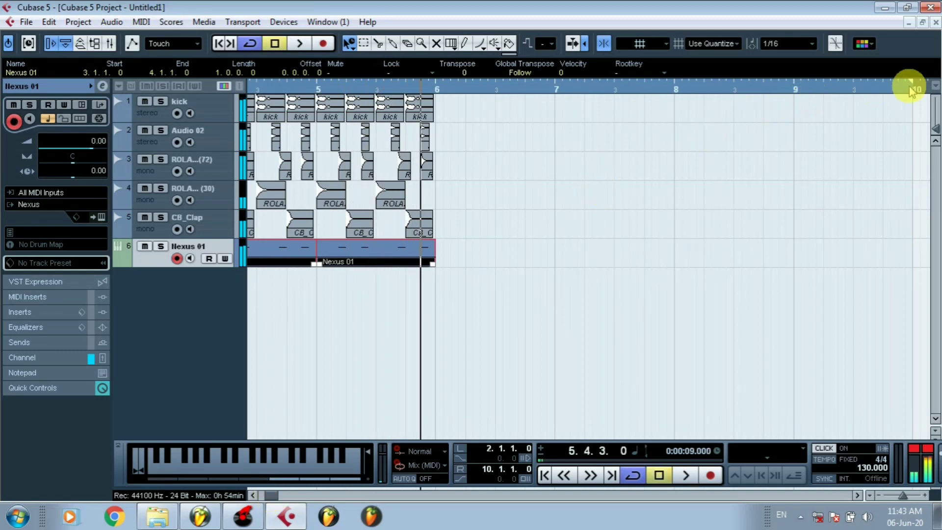
# - Set the right locator to 6.1.1.0 and return the cursor to bar 1 with the loop in closer view
pyautogui.moveTo(912, 87); pyautogui.dragTo(433, 84)
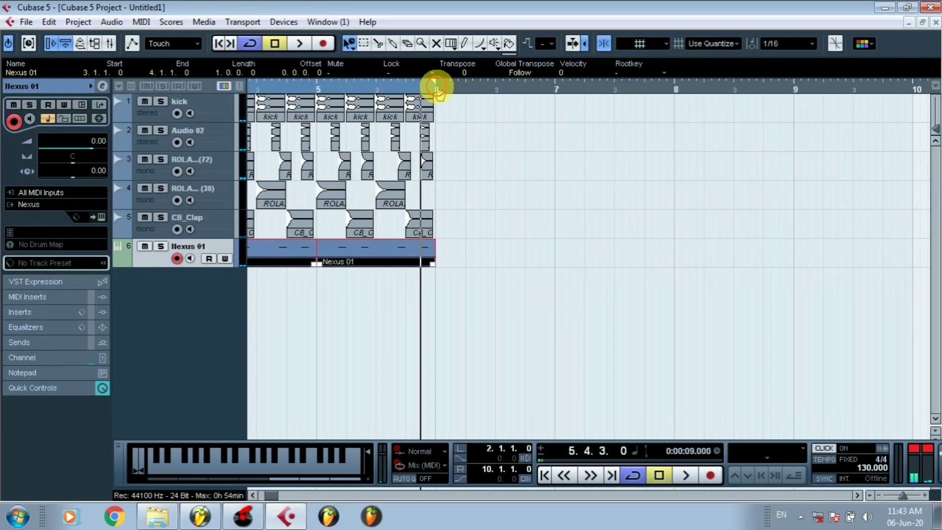
pyautogui.moveTo(284, 93); pyautogui.dragTo(174, 74)
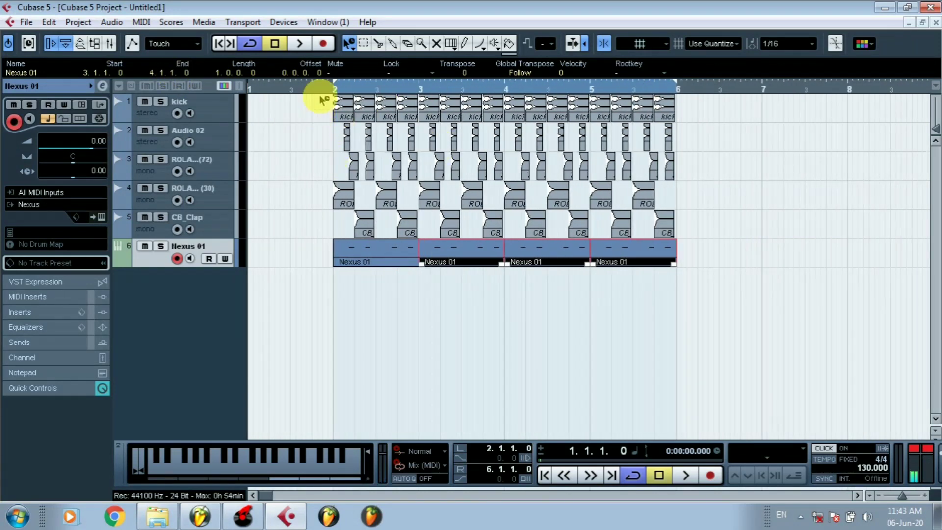
pyautogui.moveTo(318, 90); pyautogui.dragTo(185, 248)
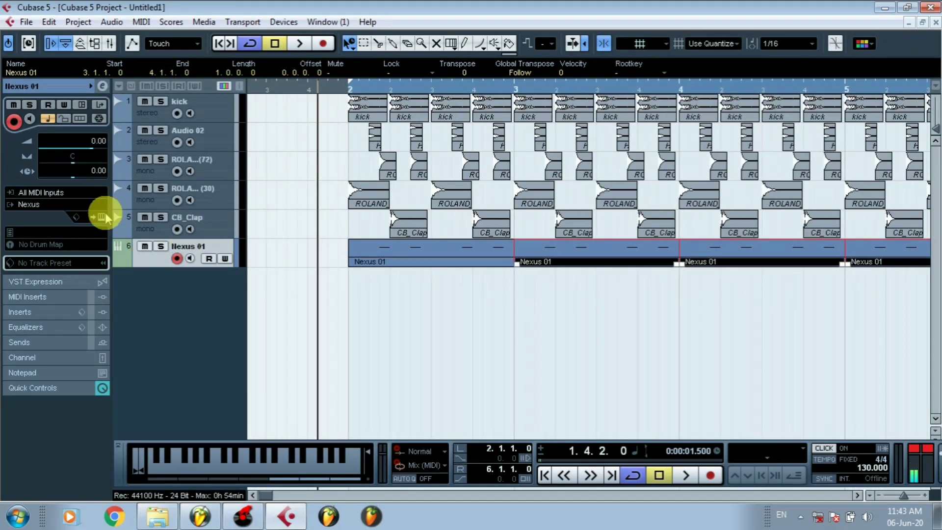
# - Load the BA BigBad bass preset in the track's Nexus instrument and close the instrument window
pyautogui.click(101, 217)
pyautogui.click(630, 206)
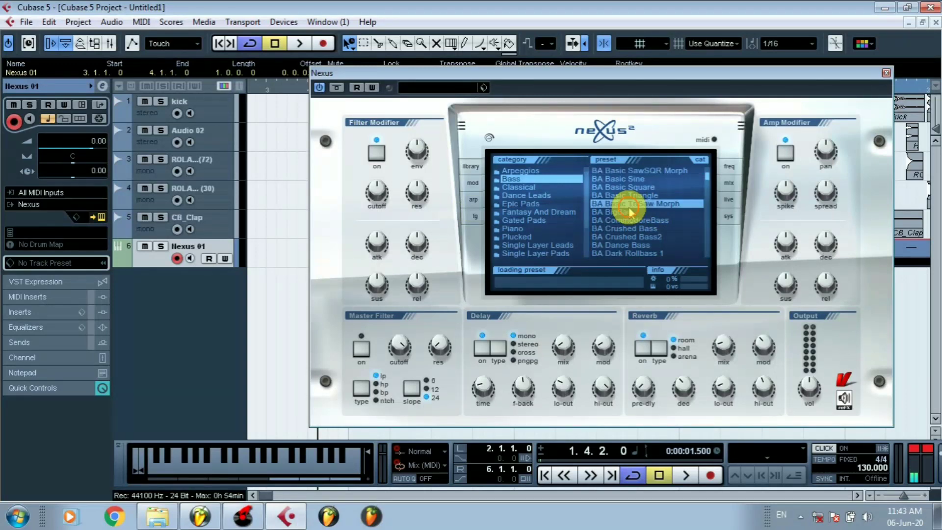
pyautogui.click(629, 212)
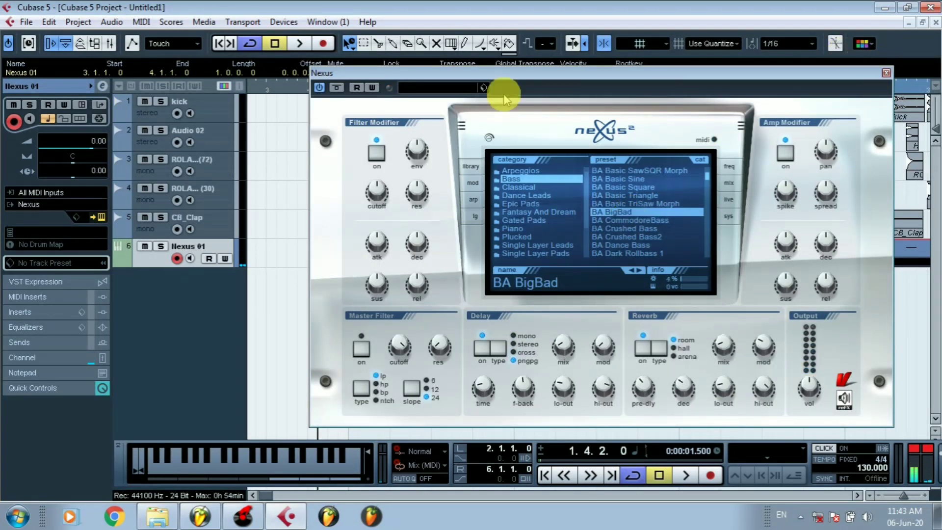
pyautogui.click(886, 73)
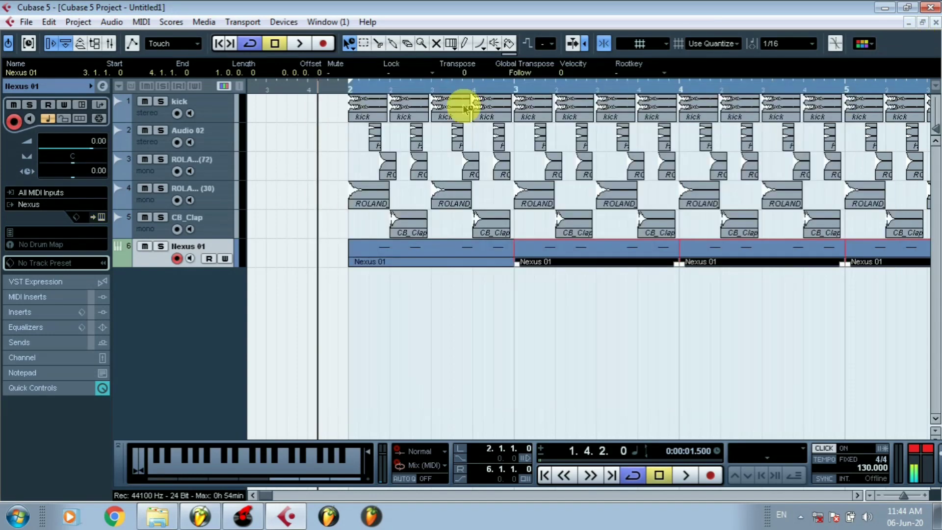
# - Play back the loop from bar 2 with the new bass sound, stopping in bar 5
pyautogui.click(347, 84)
pyautogui.press('space')
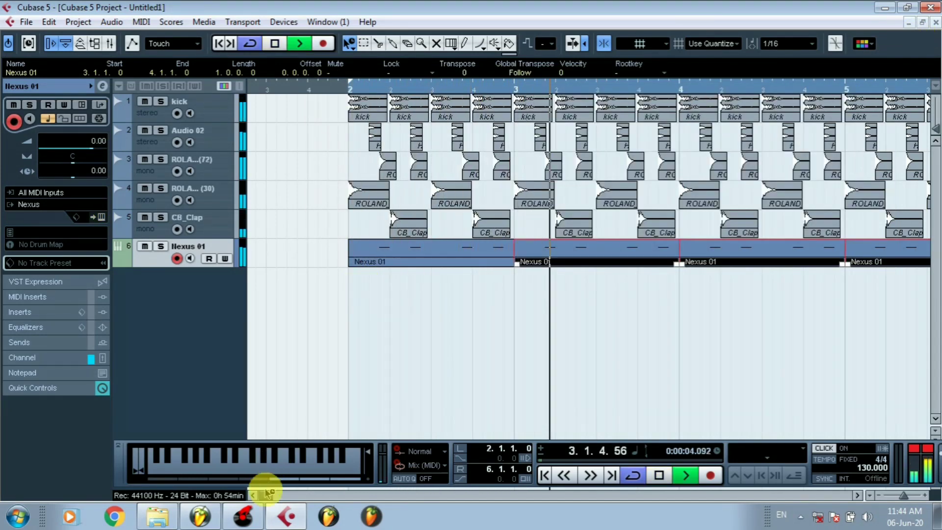
pyautogui.moveTo(264, 496); pyautogui.dragTo(267, 497)
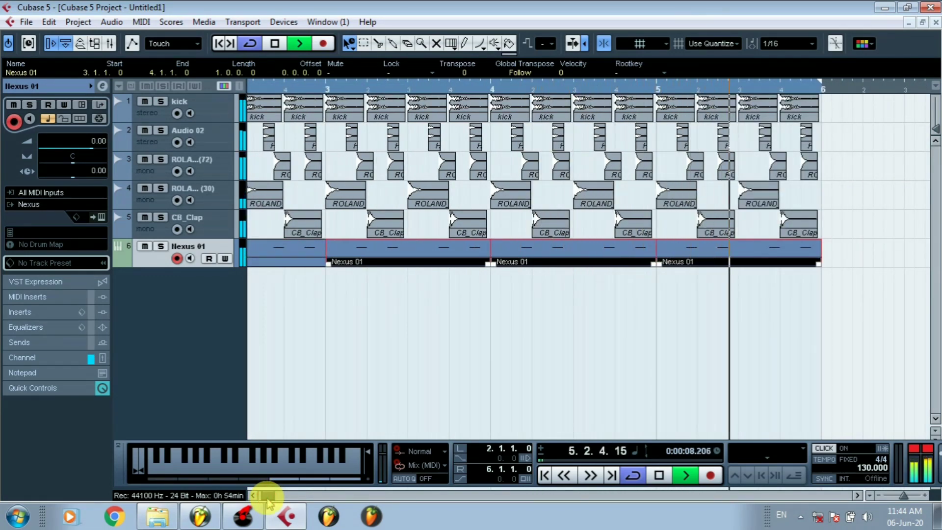
pyautogui.press('space')
pyautogui.moveTo(267, 497); pyautogui.dragTo(255, 496)
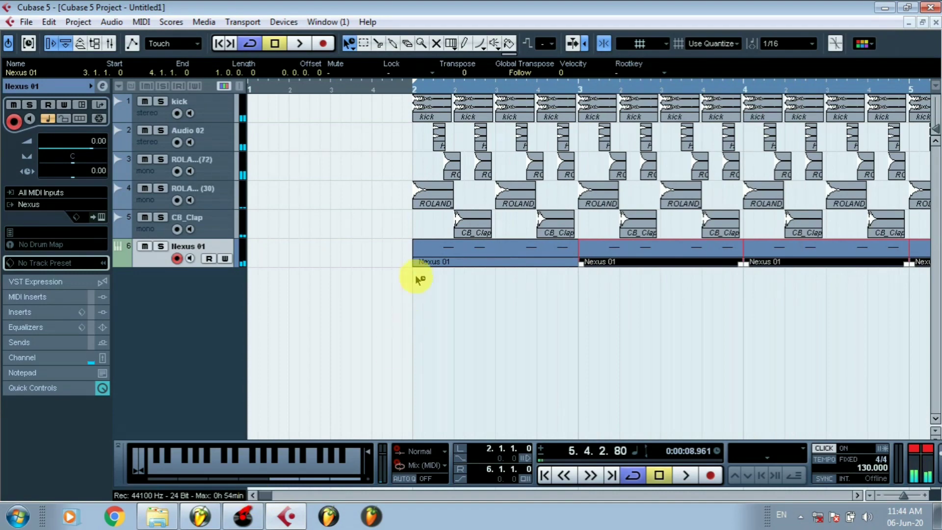
# - Open all four Nexus 01 parts together in the Key Editor and place the cursor at 2.1.1.0 with every bar in view
pyautogui.click(457, 251)
pyautogui.moveTo(382, 94); pyautogui.dragTo(368, 68)
pyautogui.click(584, 260)
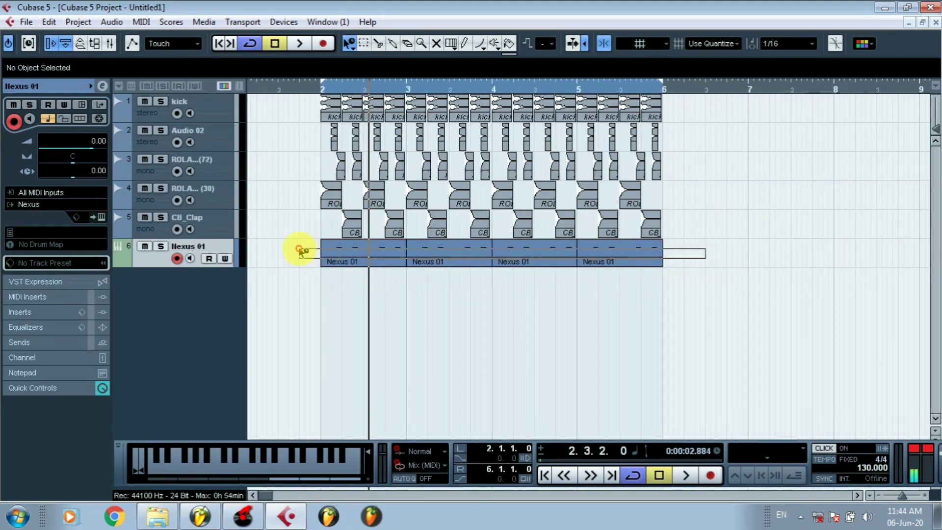
pyautogui.click(337, 249)
pyautogui.doubleClick(336, 248)
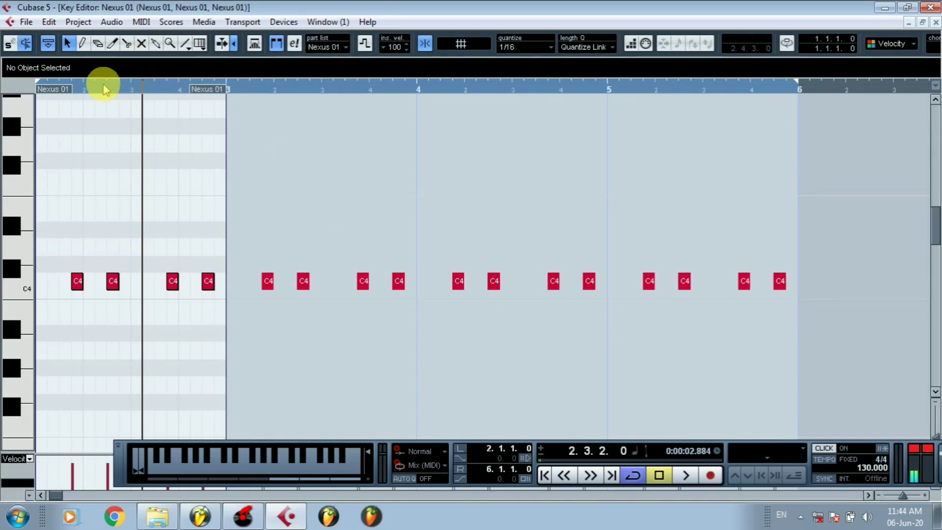
pyautogui.moveTo(105, 87); pyautogui.dragTo(22, 88)
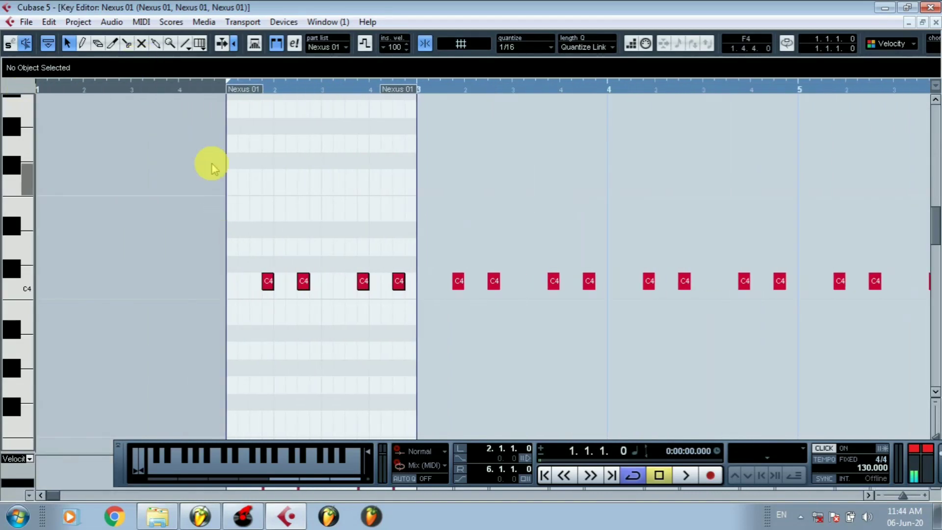
pyautogui.moveTo(210, 95); pyautogui.dragTo(189, 60)
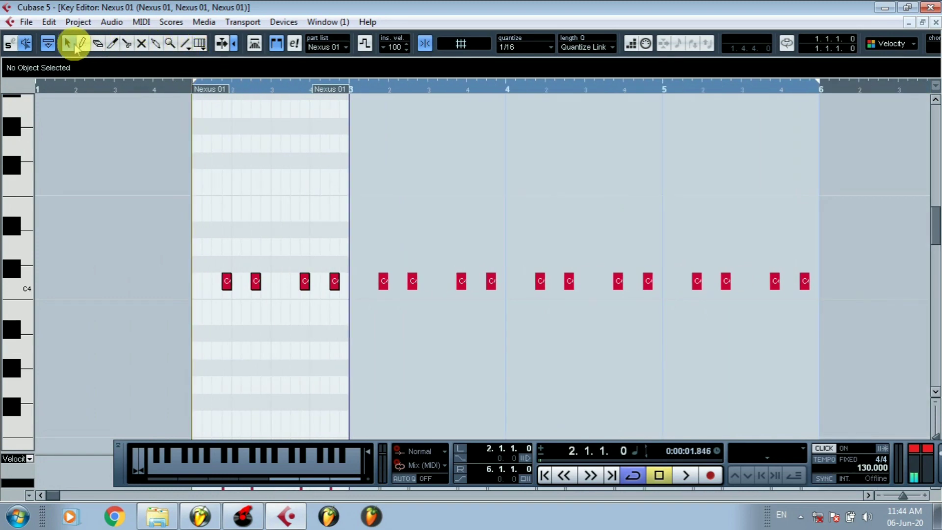
# - Select the C4 notes across all four bars, switch the active part between bars, and return to the bar 2 part
pyautogui.moveTo(919, 214); pyautogui.dragTo(225, 324)
pyautogui.click(255, 282)
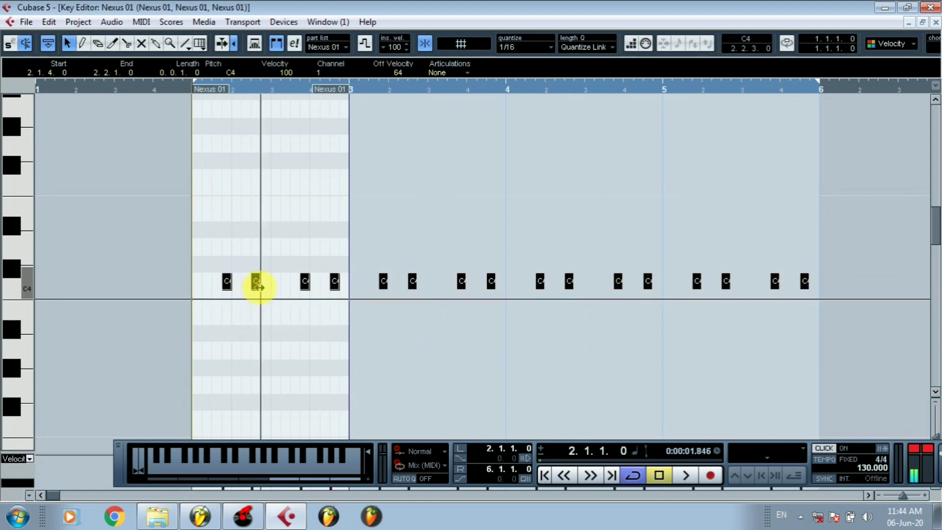
pyautogui.click(357, 309)
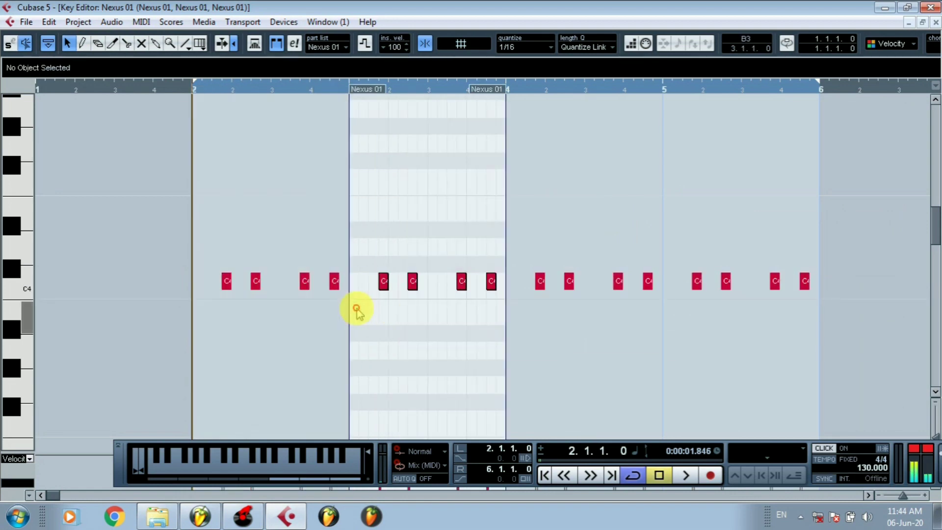
pyautogui.click(247, 302)
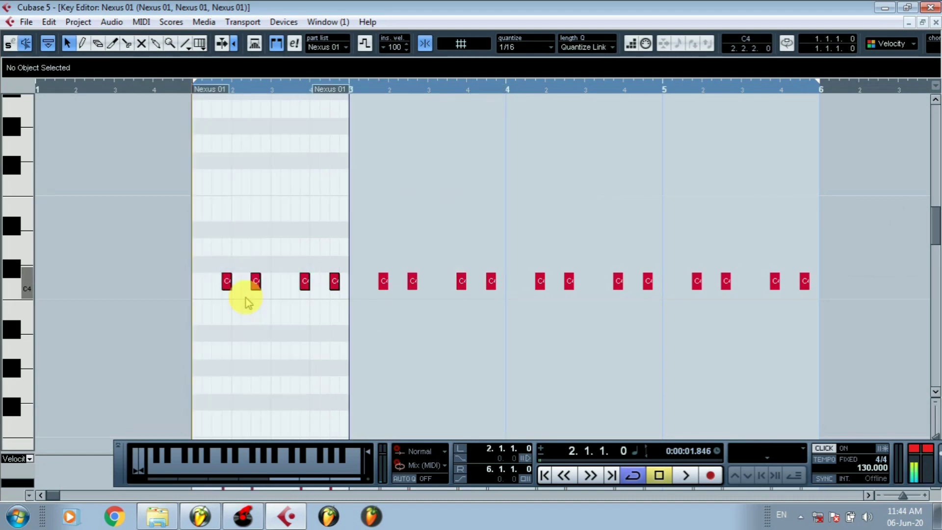
pyautogui.click(519, 368)
pyautogui.click(683, 349)
pyautogui.click(241, 348)
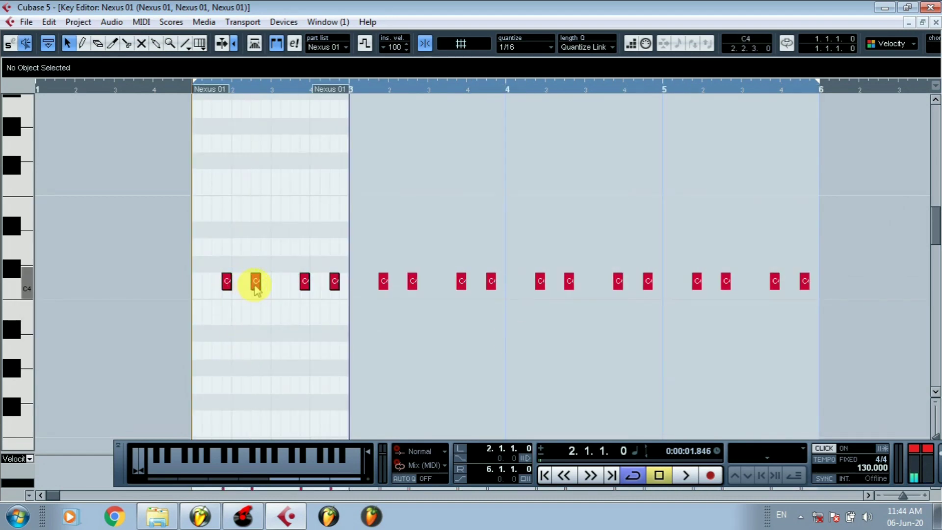
# - Draw a C#4 sixteenth note on beat 3 of the bar 2 Nexus part and play back that bar
pyautogui.click(186, 46)
pyautogui.click(276, 264)
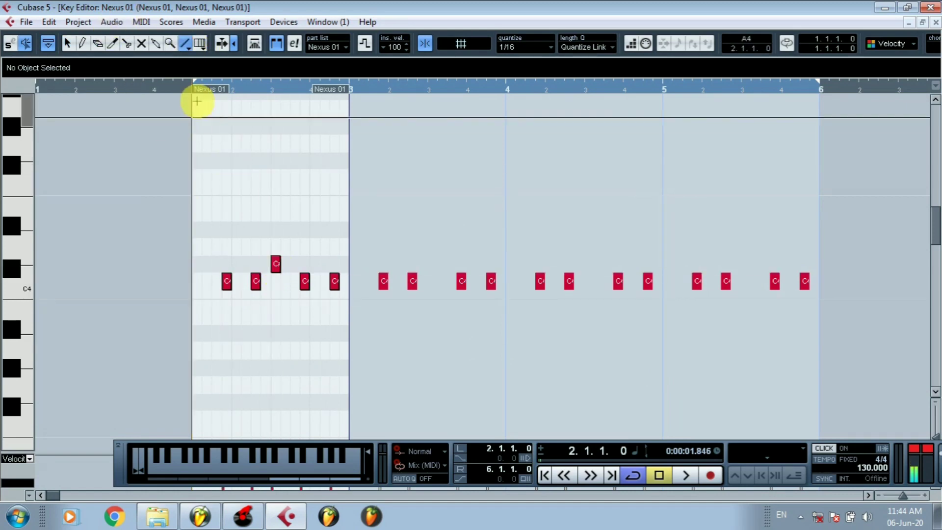
pyautogui.click(176, 88)
pyautogui.press('space')
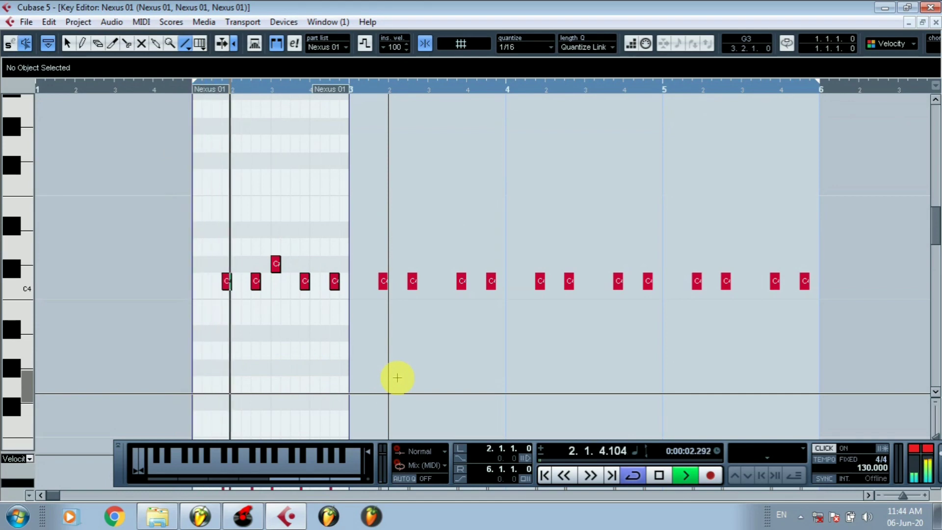
pyautogui.press('space')
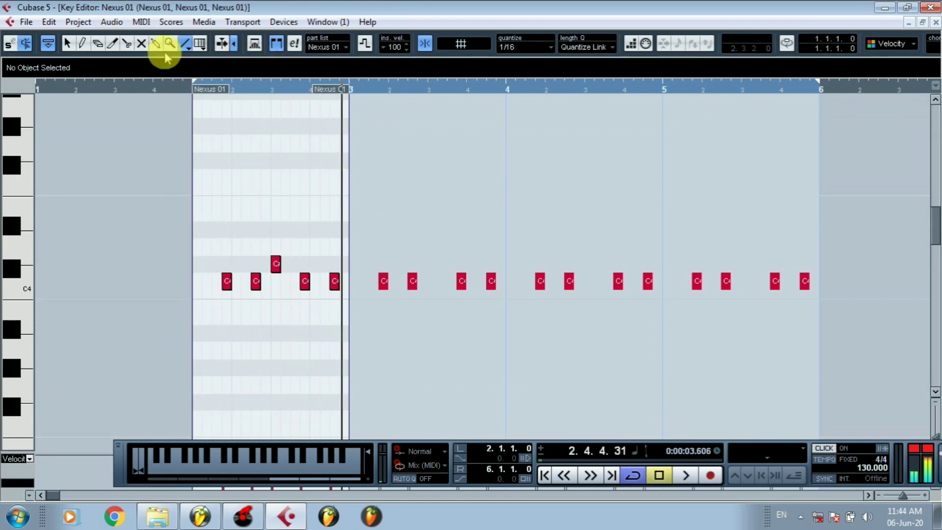
# - Move the C#4 note in bar 2 to 2.3.2.0 and play the result into bar 3
pyautogui.click(68, 43)
pyautogui.moveTo(276, 268); pyautogui.dragTo(287, 265)
pyautogui.click(183, 89)
pyautogui.press('space')
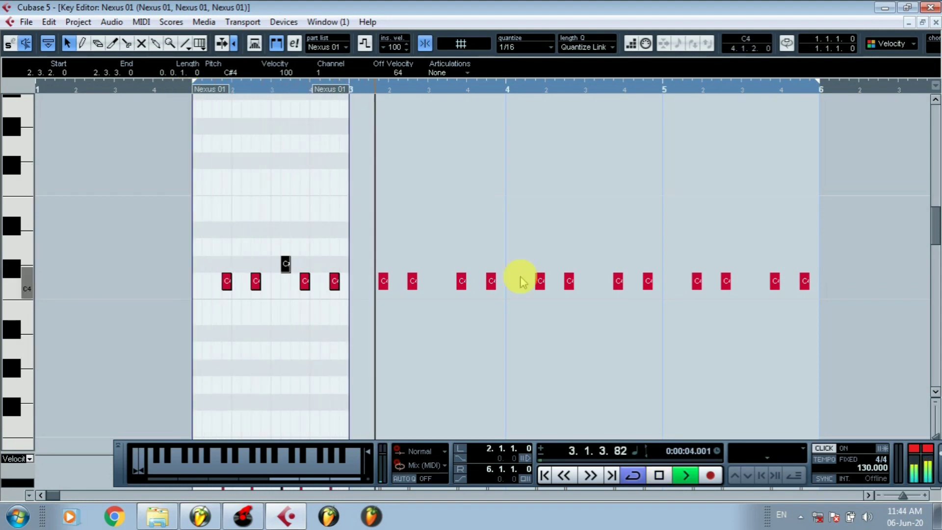
pyautogui.press('space')
# - Delete the notes in bars 3 to 5, and duplicate the five-note bar 2 pattern into bar 3 with its first note at 3.1.4.0
pyautogui.moveTo(838, 239); pyautogui.dragTo(362, 336)
pyautogui.press('Delete')
pyautogui.moveTo(363, 221); pyautogui.dragTo(189, 376)
pyautogui.click(49, 22)
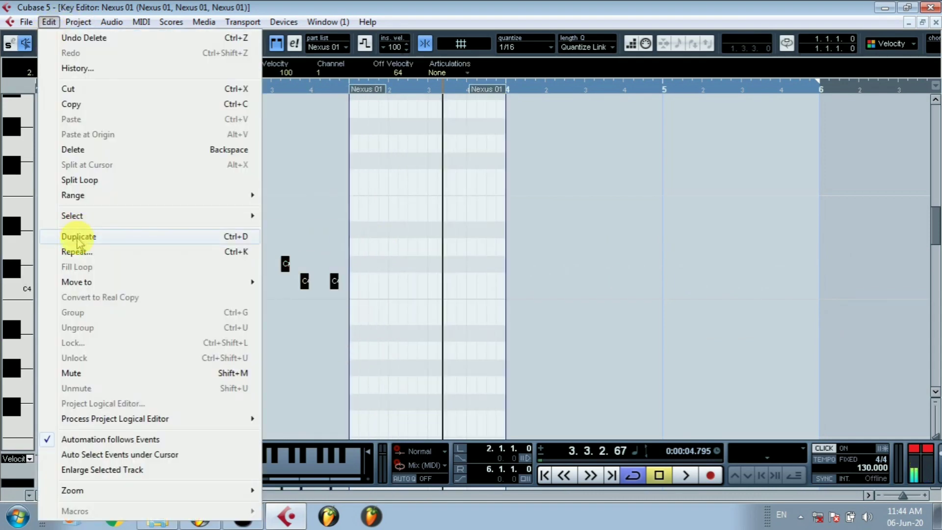
pyautogui.click(91, 238)
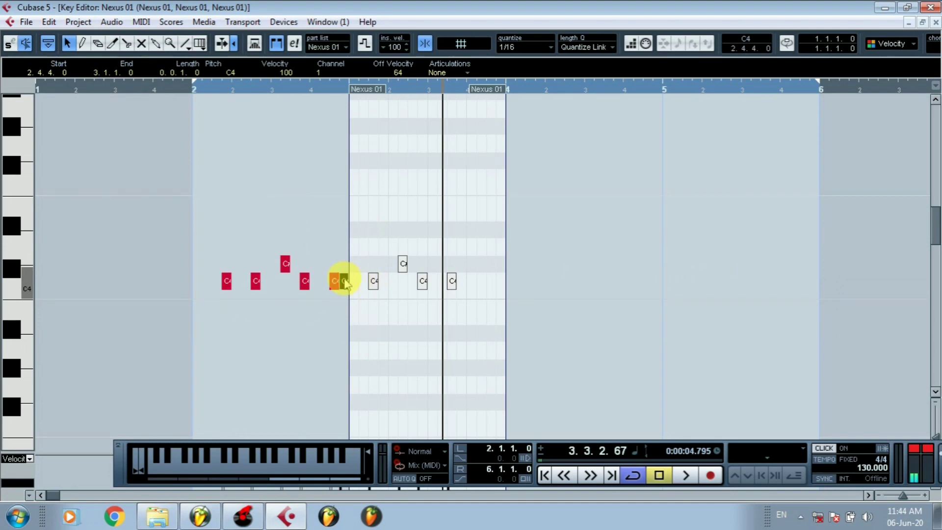
pyautogui.moveTo(345, 282); pyautogui.dragTo(374, 283)
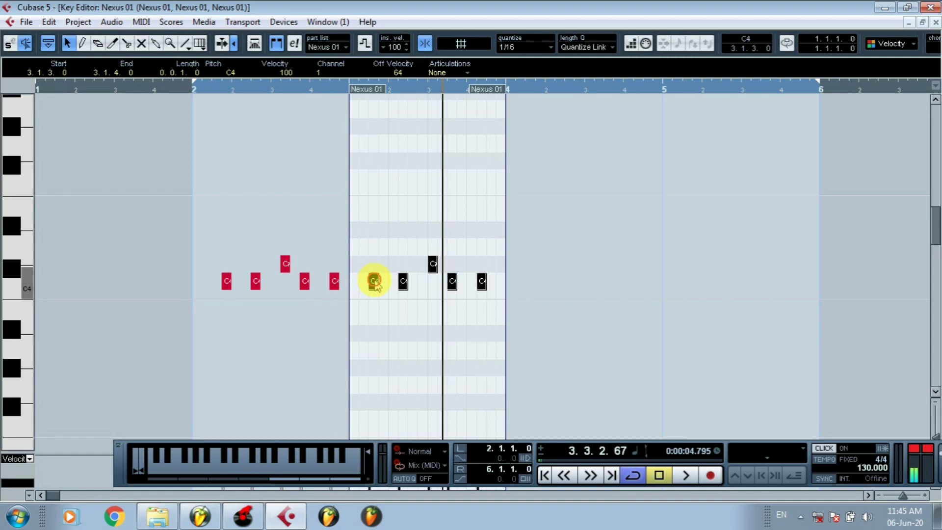
pyautogui.moveTo(374, 282); pyautogui.dragTo(384, 283)
# - Duplicate the five-note pattern into bars 4 and 5 at the matching beat positions and close the Key Editor
pyautogui.click(50, 22)
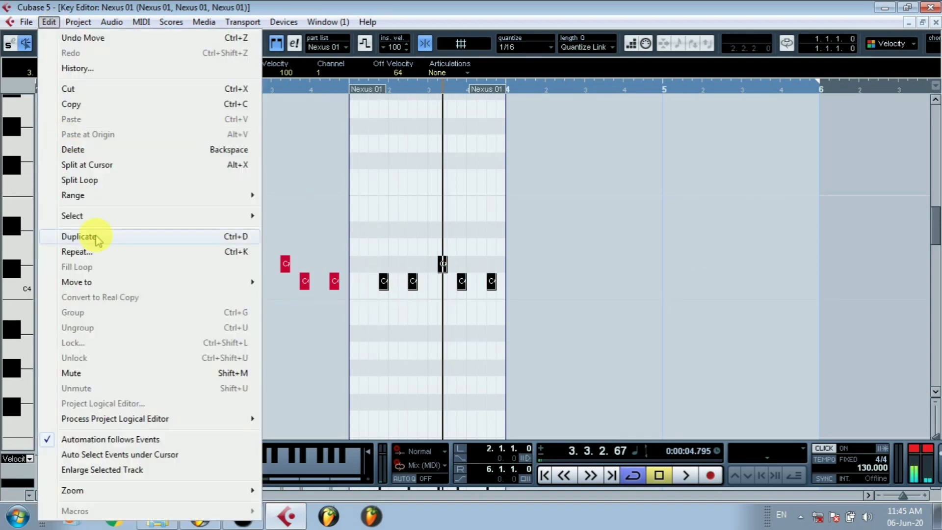
pyautogui.click(78, 237)
pyautogui.moveTo(500, 282); pyautogui.dragTo(537, 286)
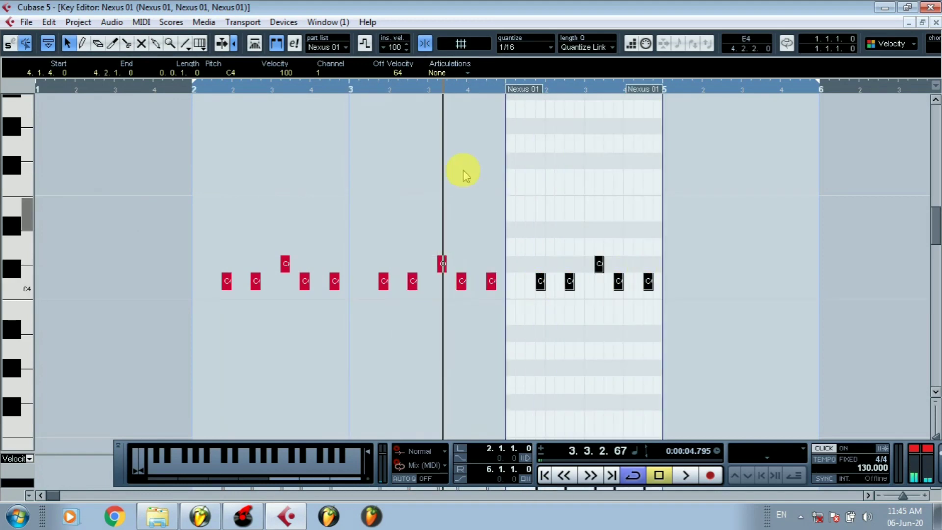
pyautogui.click(49, 22)
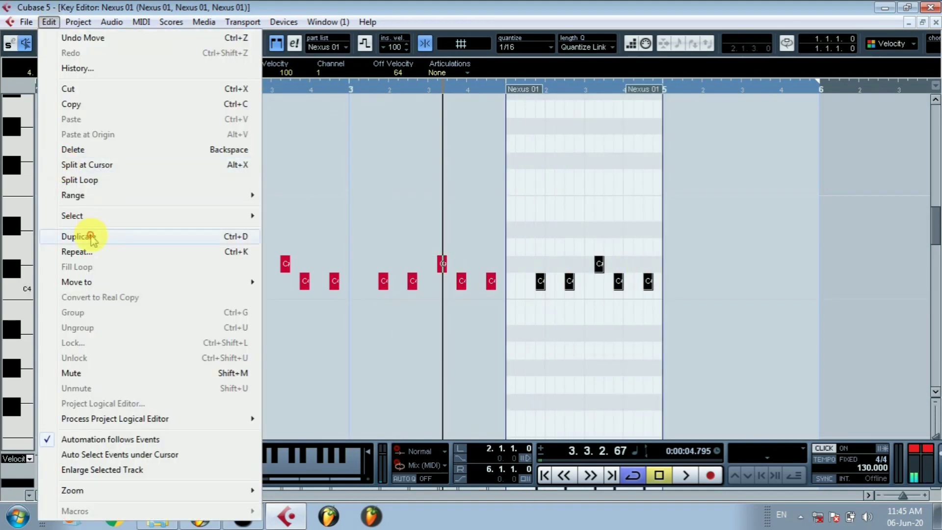
pyautogui.click(91, 238)
pyautogui.moveTo(657, 281); pyautogui.dragTo(698, 283)
pyautogui.click(936, 23)
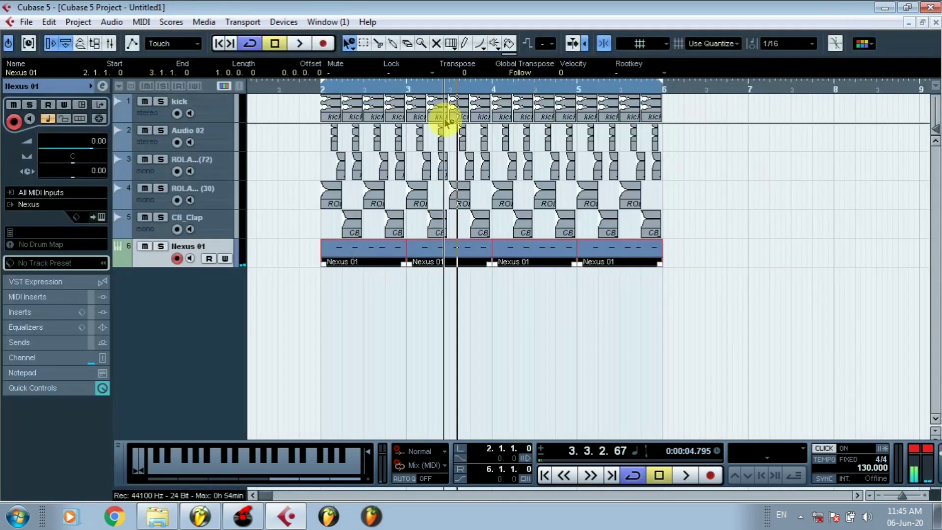
# - Play back the arrangement from 1.4.3.0 to the end of bar 5, and return the cursor to 1.4.2.0
pyautogui.moveTo(320, 91); pyautogui.dragTo(314, 105)
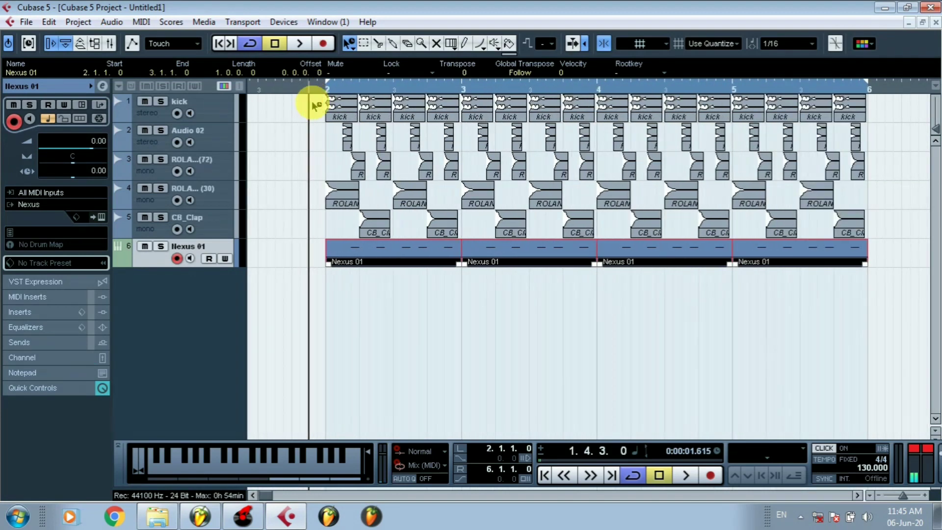
pyautogui.press('space')
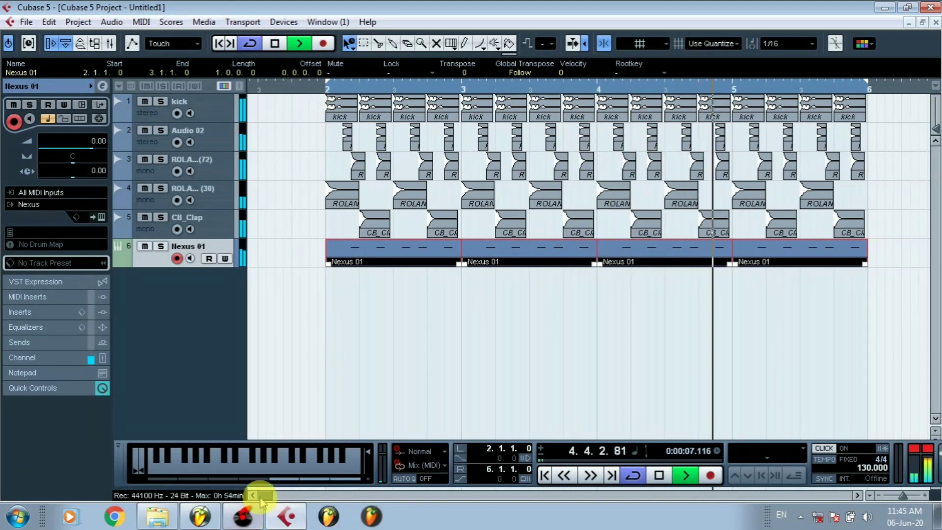
pyautogui.moveTo(265, 496); pyautogui.dragTo(265, 497)
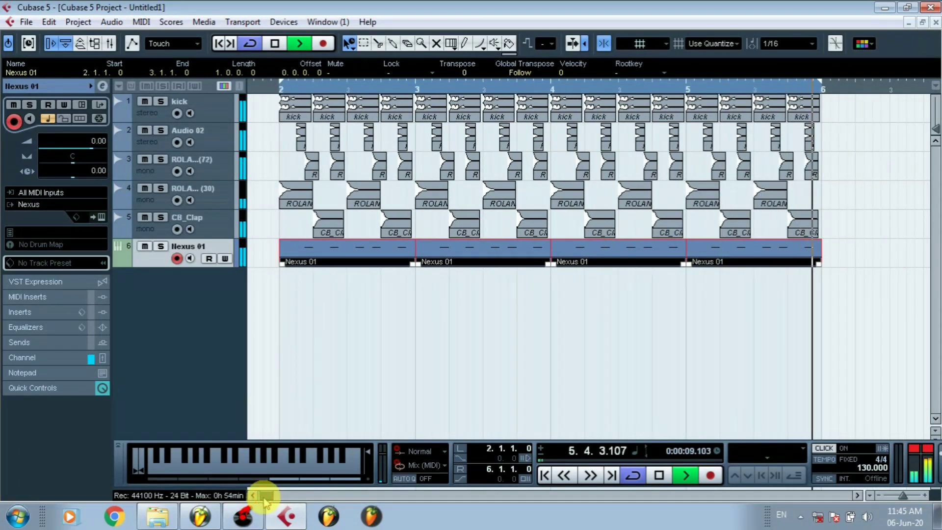
pyautogui.press('space')
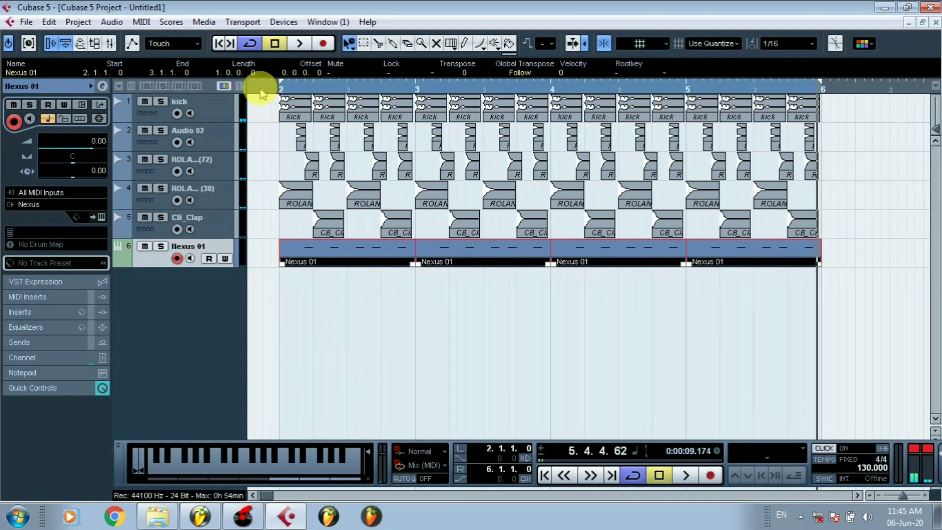
pyautogui.moveTo(262, 94); pyautogui.dragTo(256, 97)
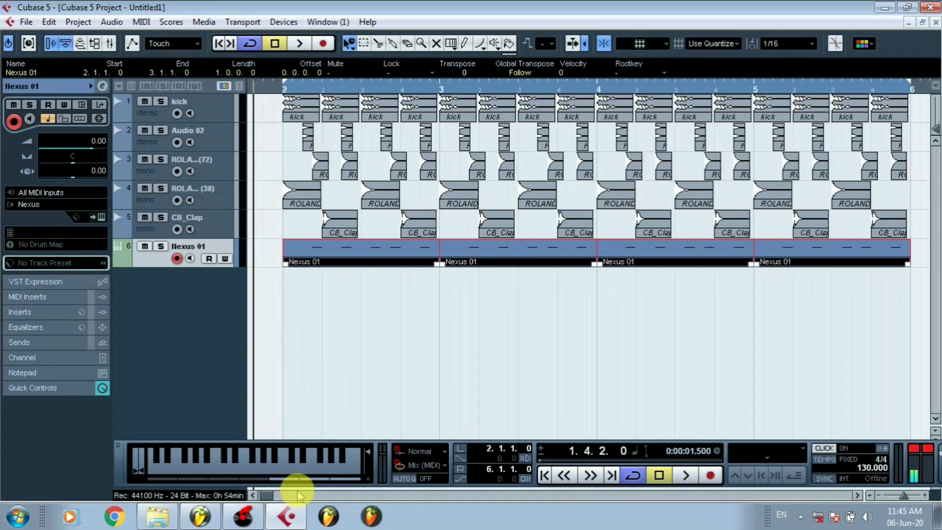
pyautogui.moveTo(273, 496); pyautogui.dragTo(272, 496)
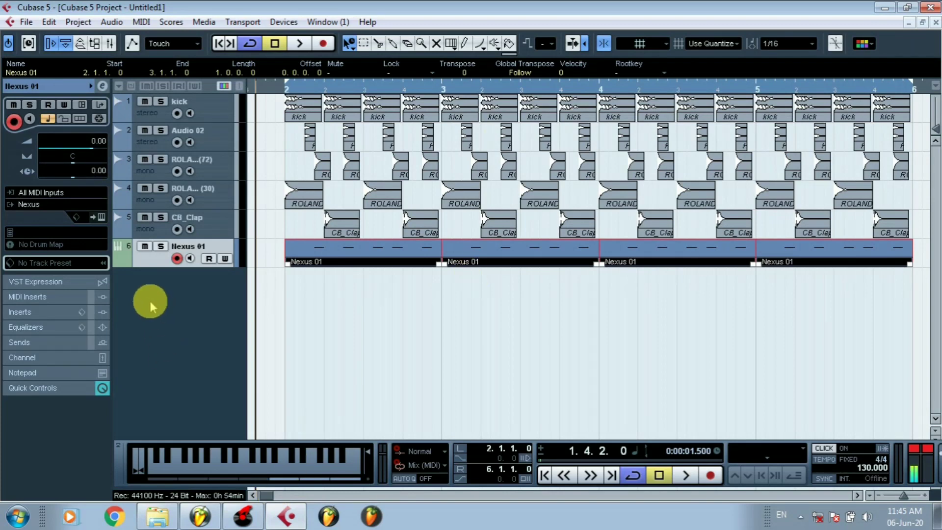
# - Open the track's Nexus instrument and try the BA Crushed Bass2, BA Dark Swell Bass, BA Dark Rollbass 2 and BA Dark Rollbass 1 presets
pyautogui.click(100, 216)
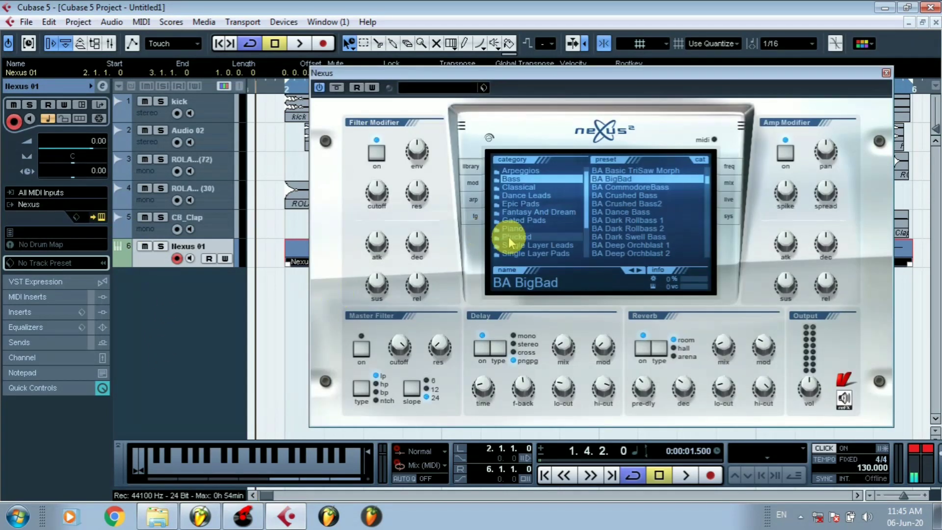
pyautogui.click(631, 203)
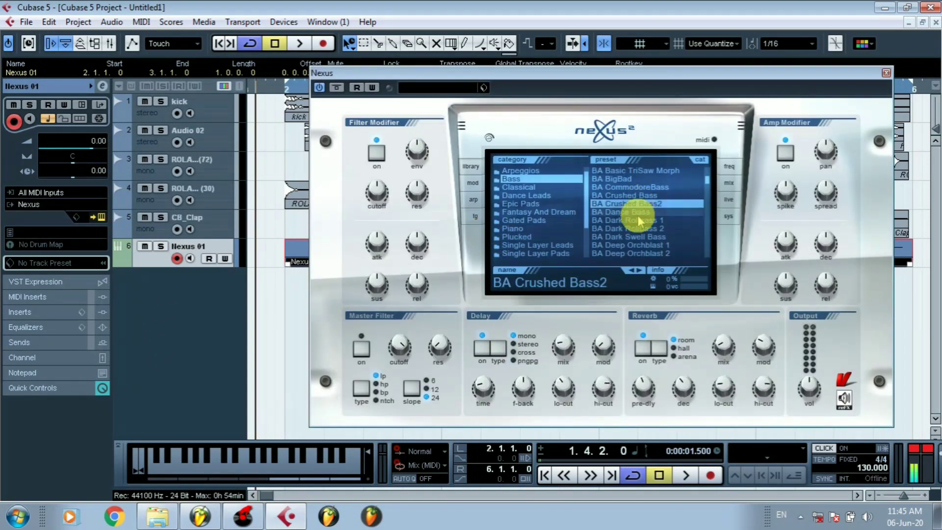
pyautogui.click(636, 237)
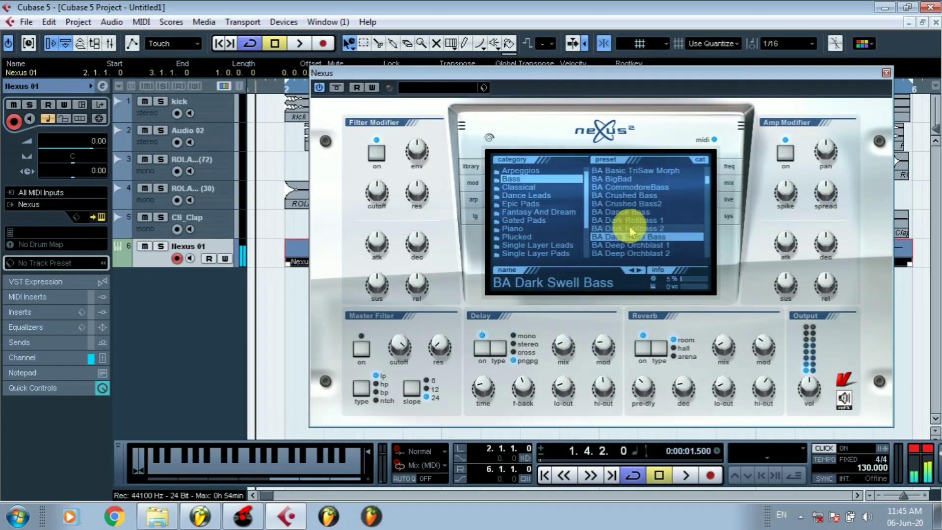
pyautogui.click(632, 229)
pyautogui.click(633, 221)
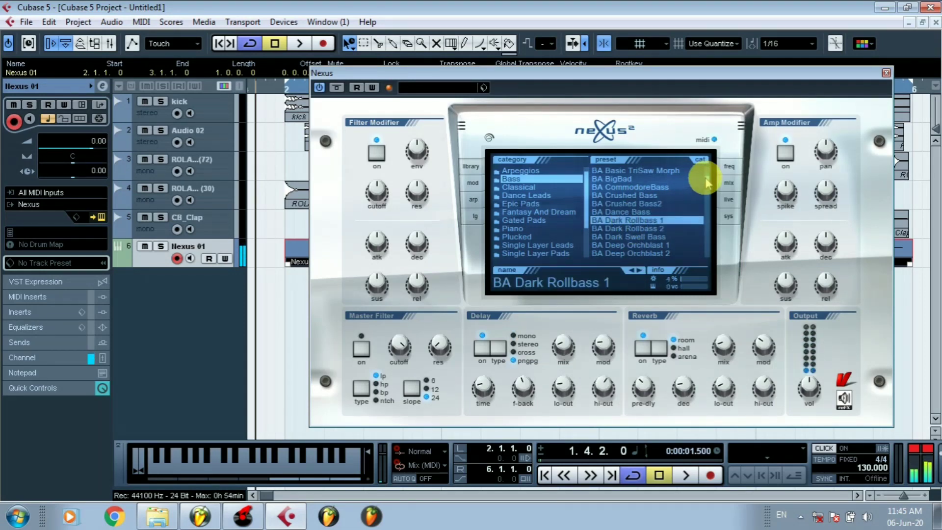
# - Try the BA Detuned Bass 1, BA Deltabass and BA Deepsaw presets in Nexus and close the instrument window
pyautogui.scroll(-3, 706, 181)
pyautogui.click(647, 237)
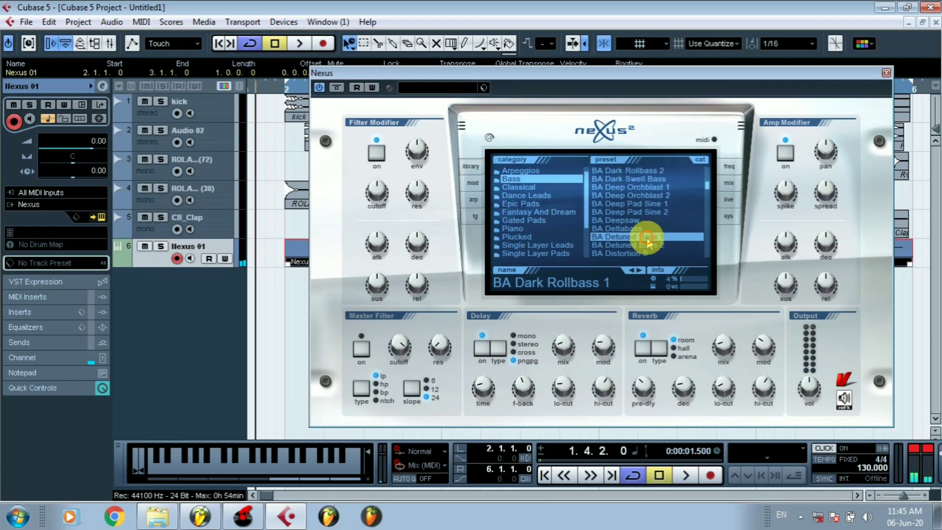
pyautogui.click(623, 229)
pyautogui.click(618, 220)
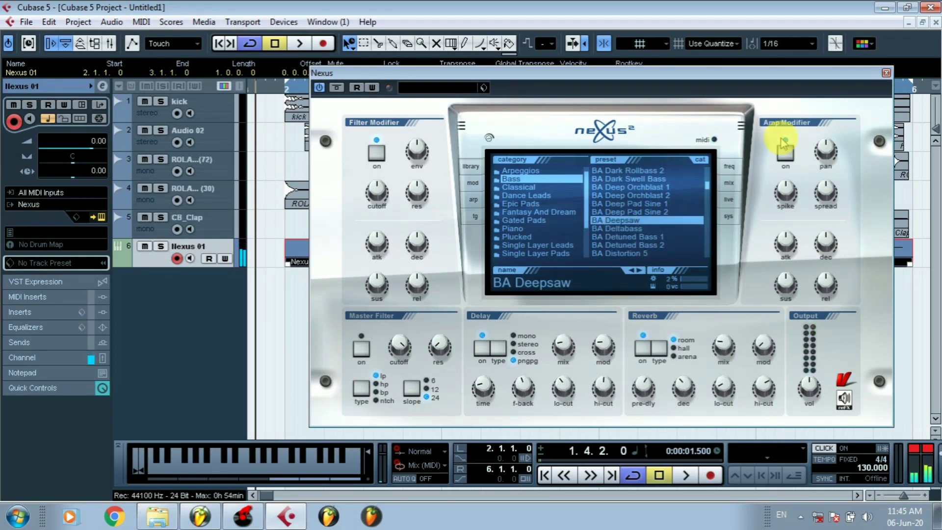
pyautogui.click(626, 229)
pyautogui.click(886, 73)
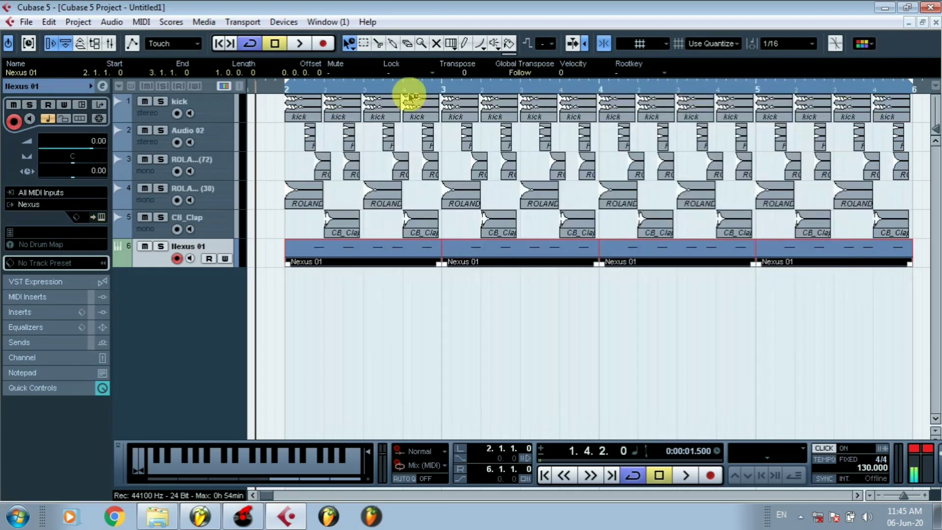
# - Play back the loop from bar 2 into bar 5 with the changed bass sound, and move the cursor back to 1.2.3.0
pyautogui.click(283, 87)
pyautogui.press('space')
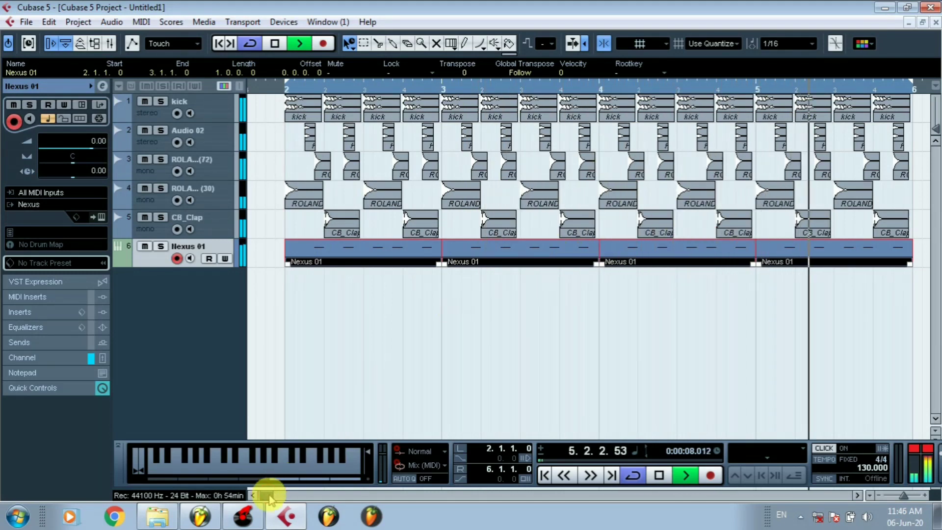
pyautogui.press('space')
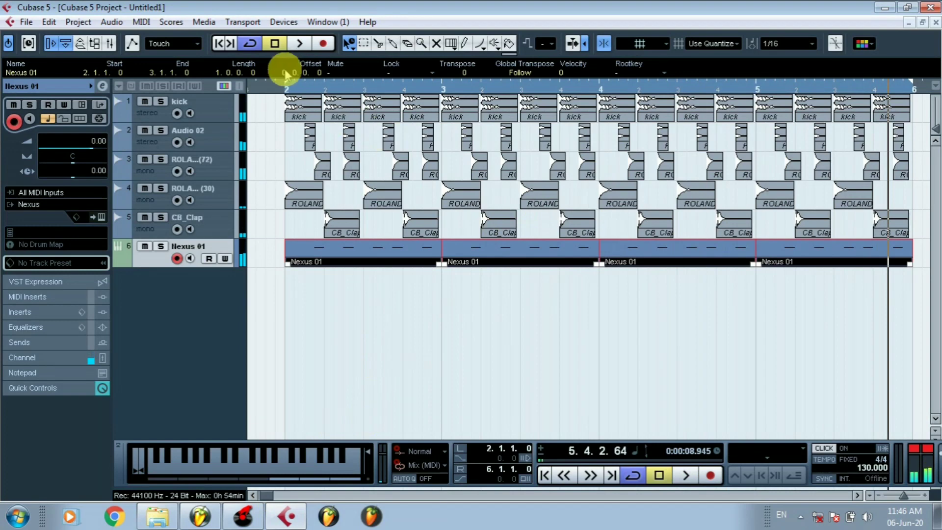
pyautogui.moveTo(252, 86); pyautogui.dragTo(230, 87)
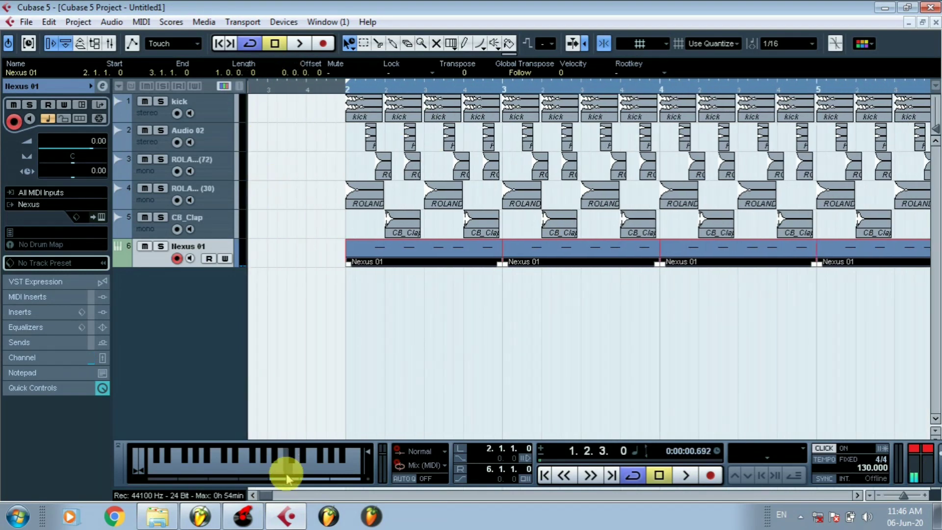
pyautogui.moveTo(265, 499); pyautogui.dragTo(265, 497)
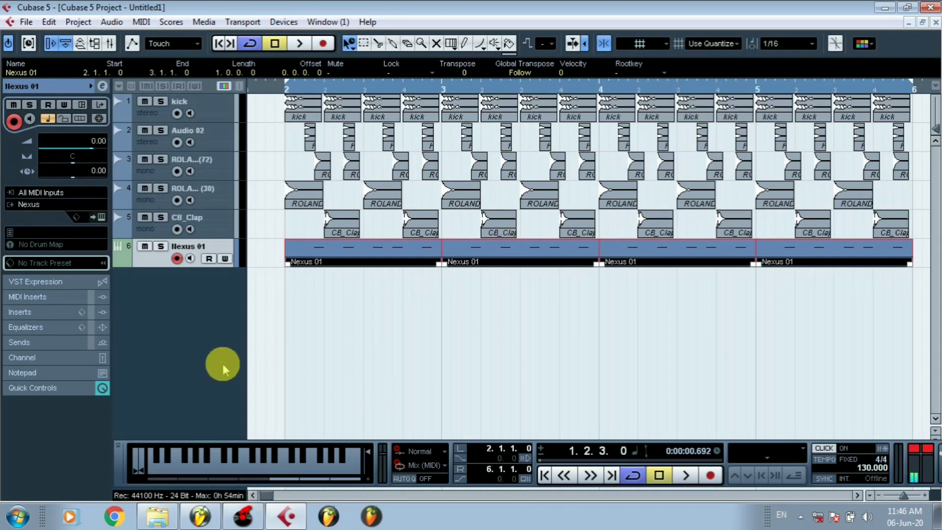
# - Replace the VST instrument on the Nexus 01 track with Purity
pyautogui.click(153, 114)
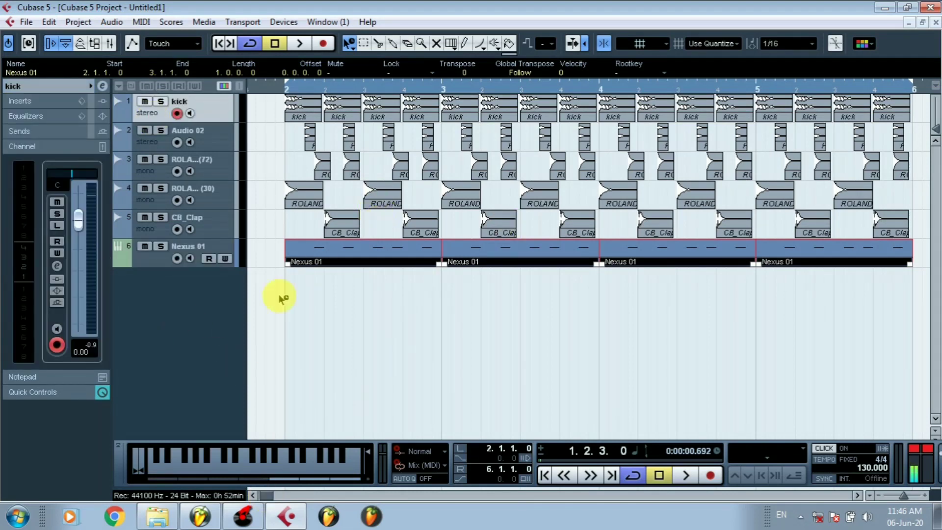
pyautogui.click(165, 260)
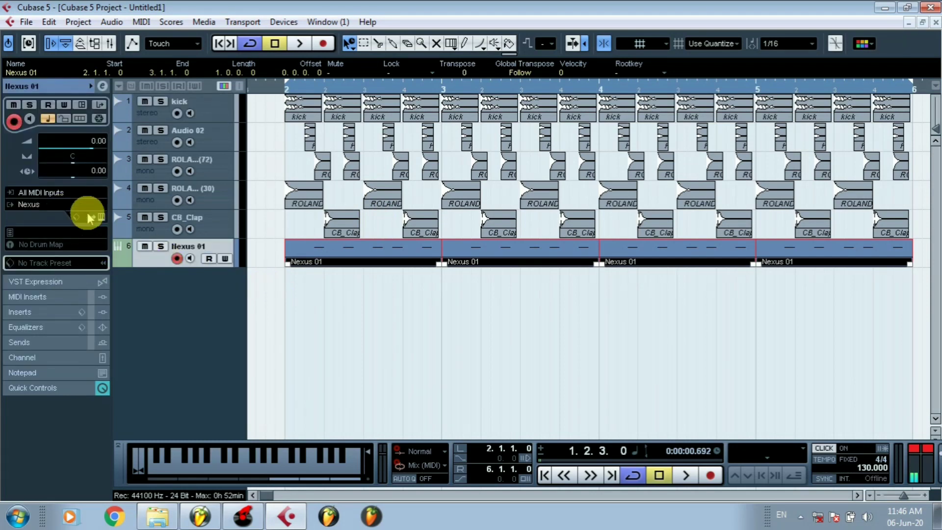
pyautogui.click(101, 210)
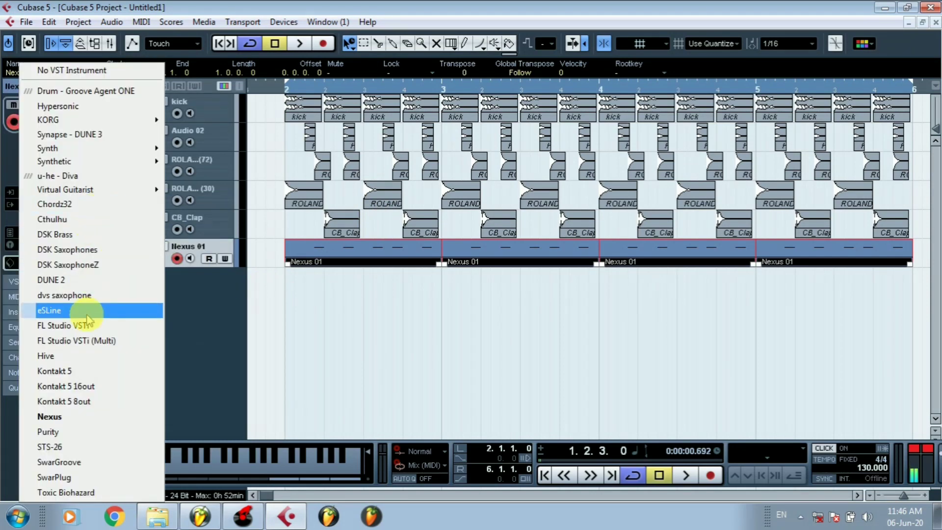
pyautogui.click(49, 432)
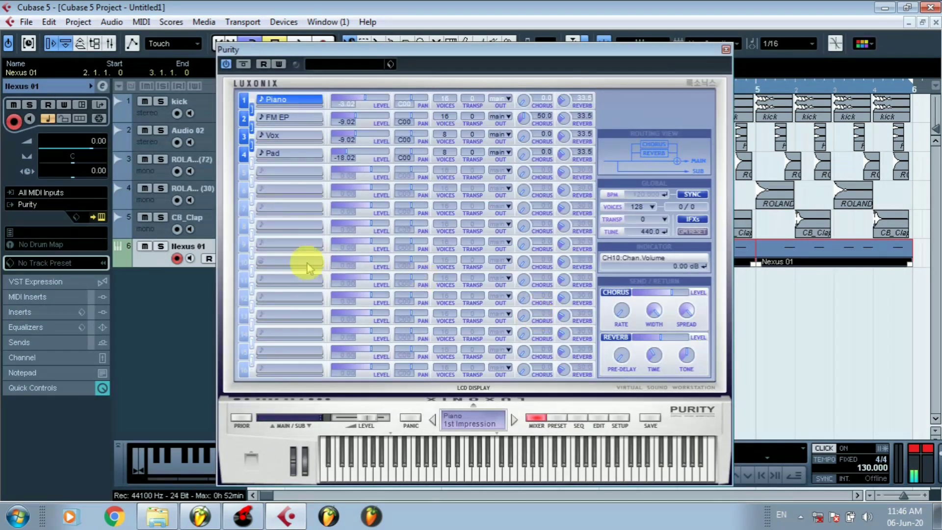
# - Load the E Bass 09 preset from Purity's Bass Guitar category
pyautogui.click(558, 418)
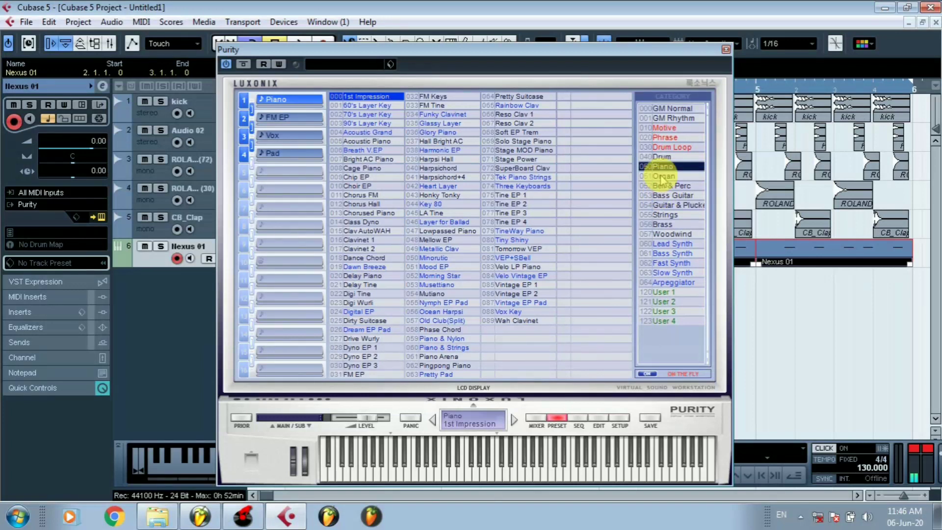
pyautogui.click(663, 196)
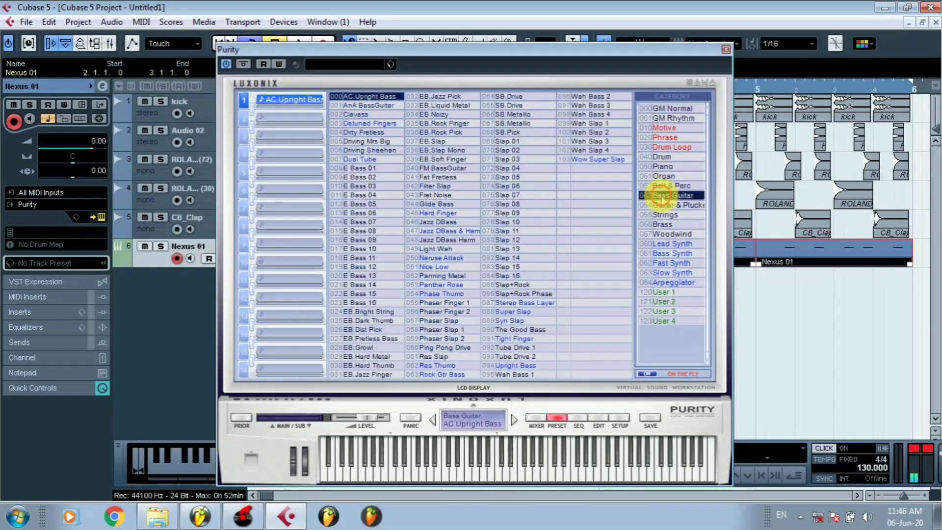
pyautogui.click(348, 240)
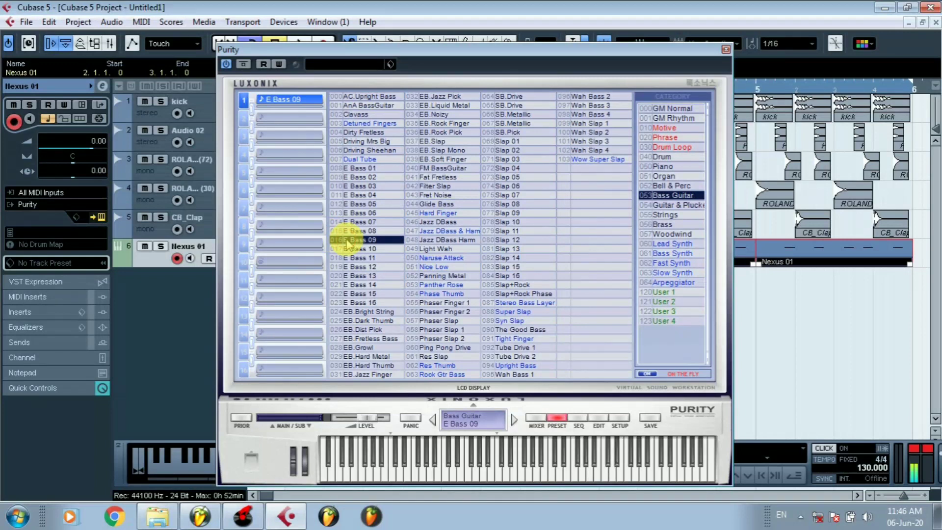
# - Try the E Bass 14 and E Bass 16 presets in Purity and close the instrument window
pyautogui.click(360, 277)
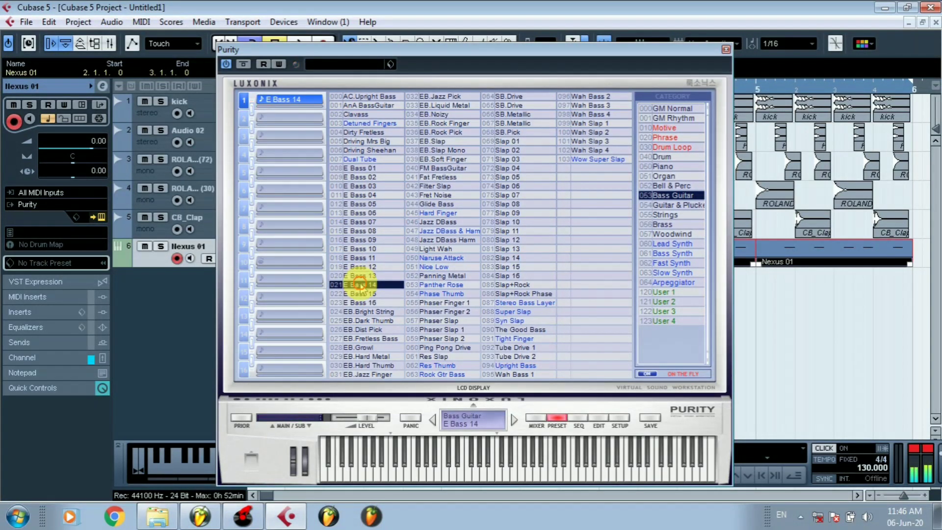
pyautogui.click(361, 294)
pyautogui.click(362, 303)
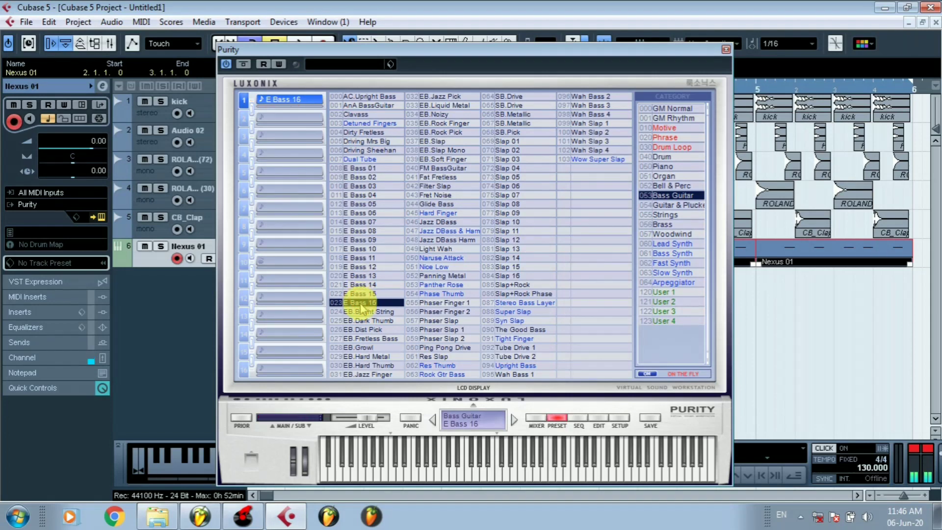
pyautogui.click(726, 49)
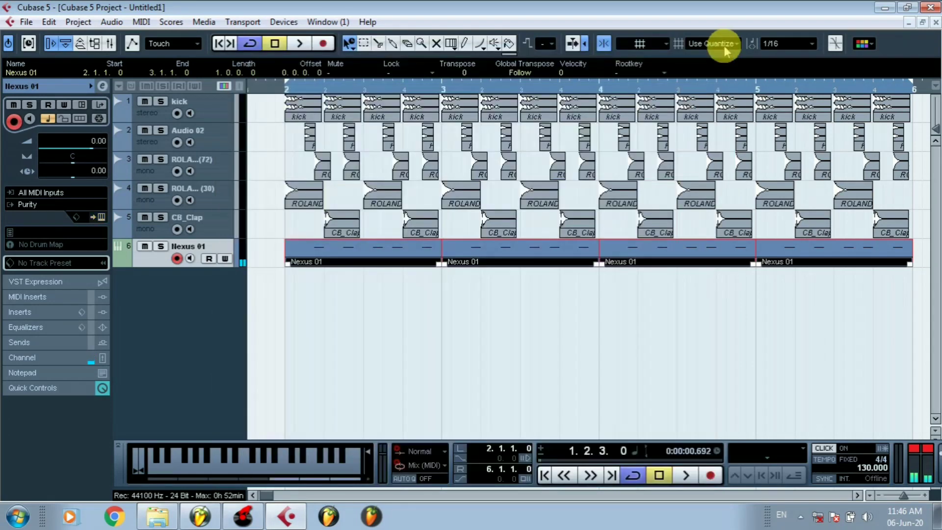
# - Play back the loop from bar 2 into bar 4 with the Purity bass sound
pyautogui.click(286, 91)
pyautogui.press('space')
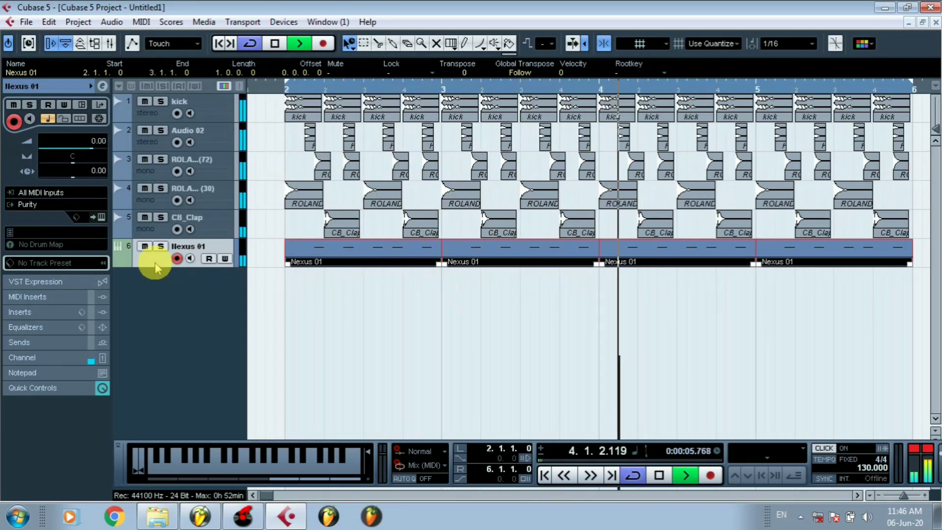
pyautogui.press('space')
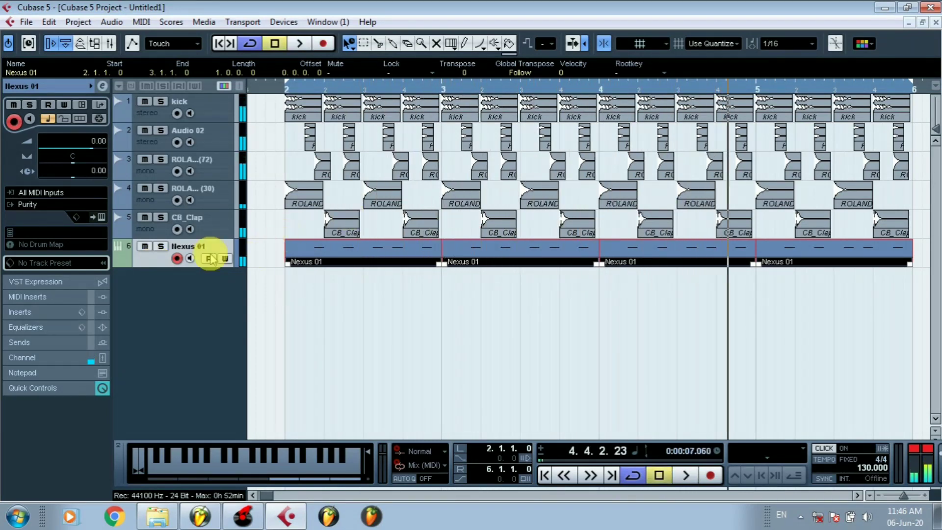
# - Switch the Nexus 01 track's instrument back to Nexus, load BA Basic TriSaw Morph from the Bass category, and close the instrument window
pyautogui.click(78, 204)
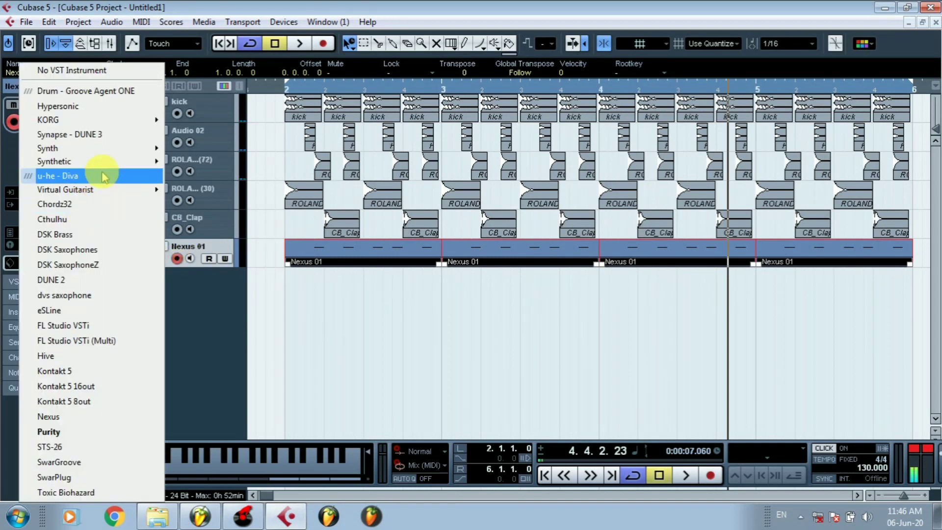
pyautogui.click(62, 416)
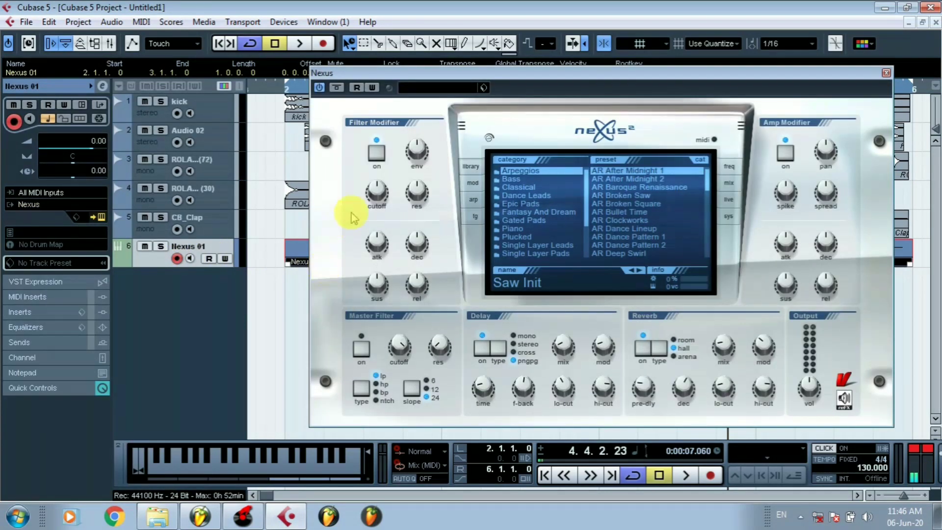
pyautogui.click(508, 181)
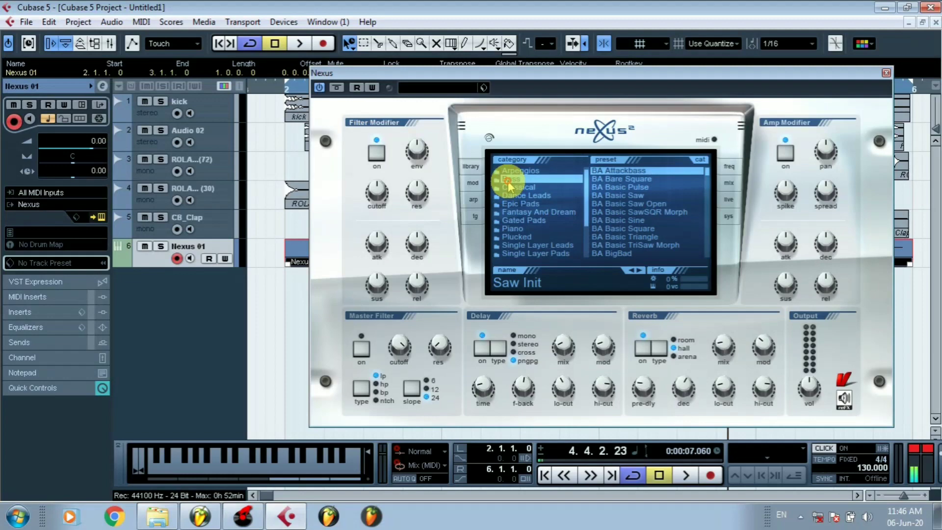
pyautogui.click(627, 246)
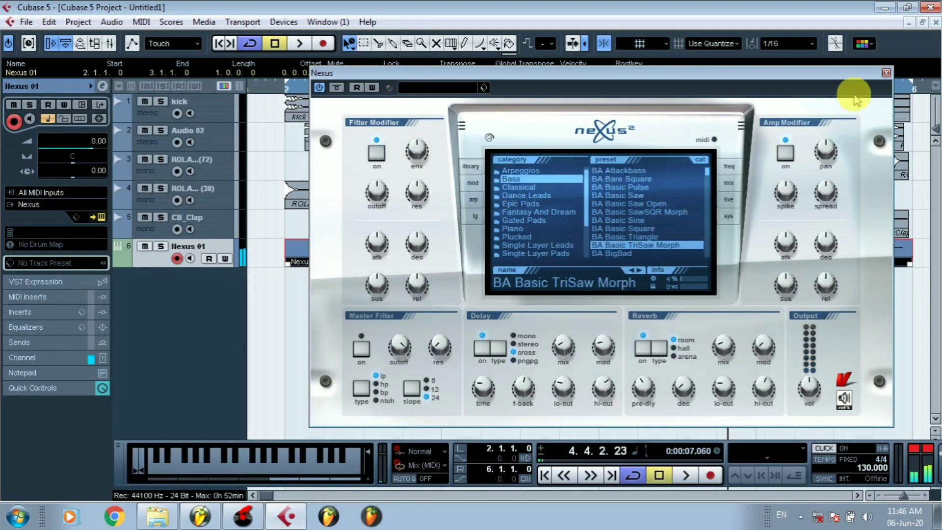
pyautogui.click(886, 73)
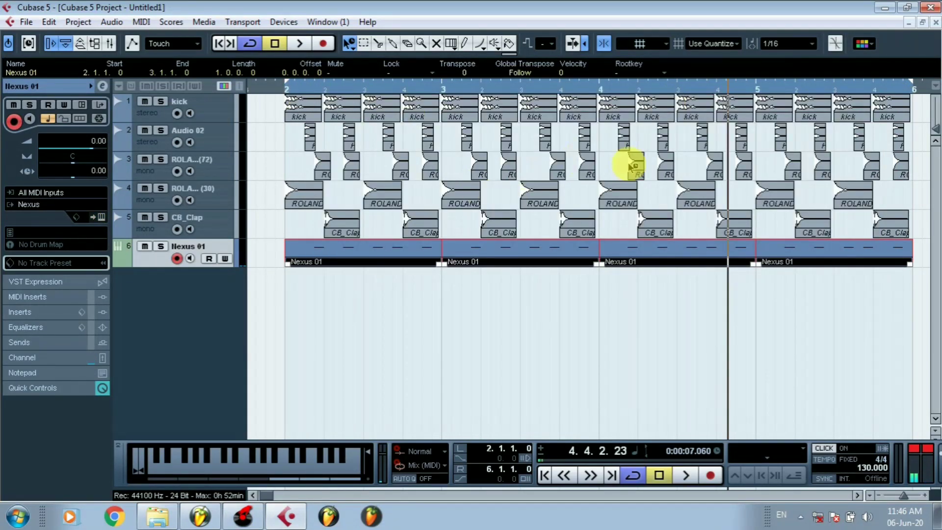
# - Play back the loop from bar 4 into bar 5 with the Nexus bass sound, and move the cursor back to 1.4.2.0
pyautogui.press('space')
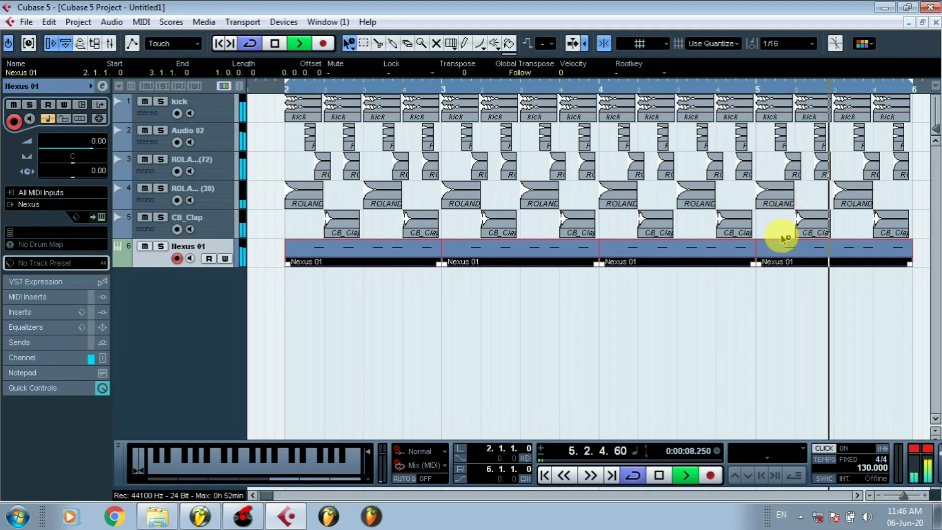
pyautogui.press('space')
pyautogui.moveTo(269, 94); pyautogui.dragTo(315, 127)
pyautogui.moveTo(275, 497); pyautogui.dragTo(278, 496)
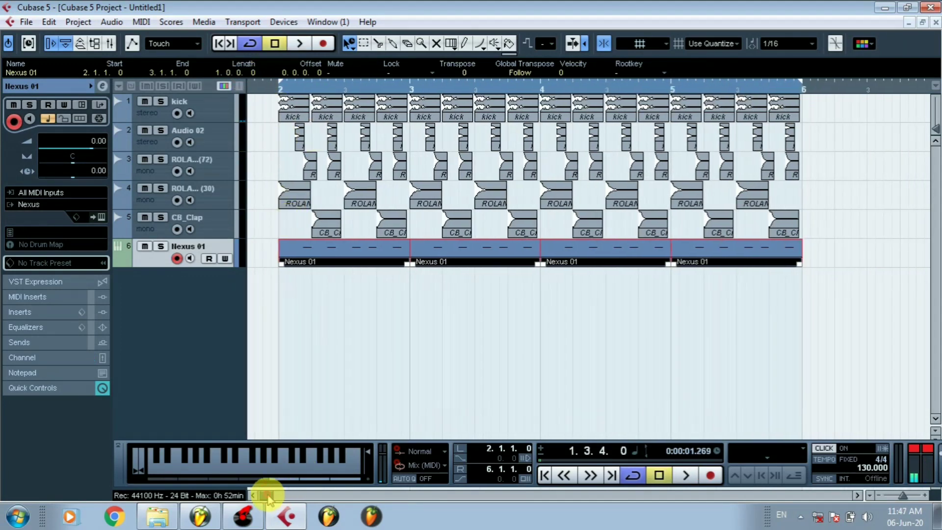
pyautogui.click(257, 89)
pyautogui.moveTo(257, 91); pyautogui.dragTo(254, 98)
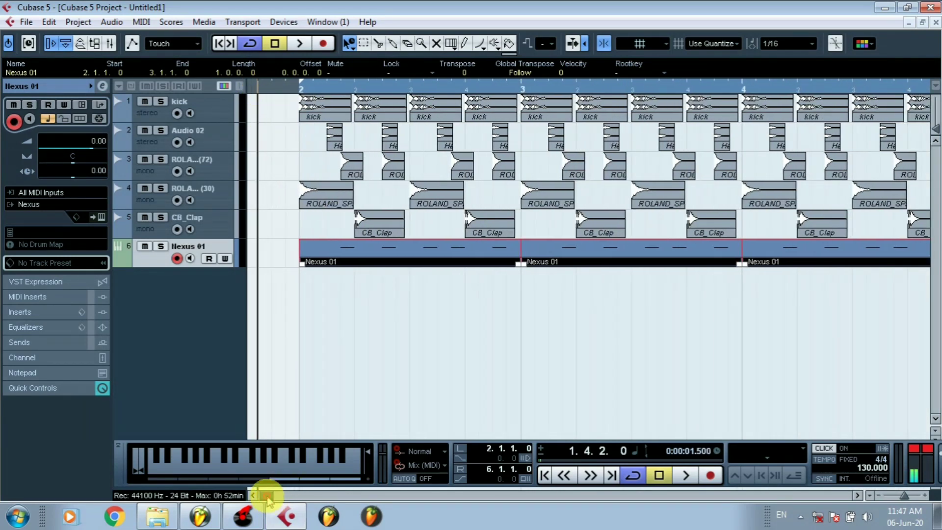
# - Select the kick track
pyautogui.moveTo(268, 497); pyautogui.dragTo(269, 496)
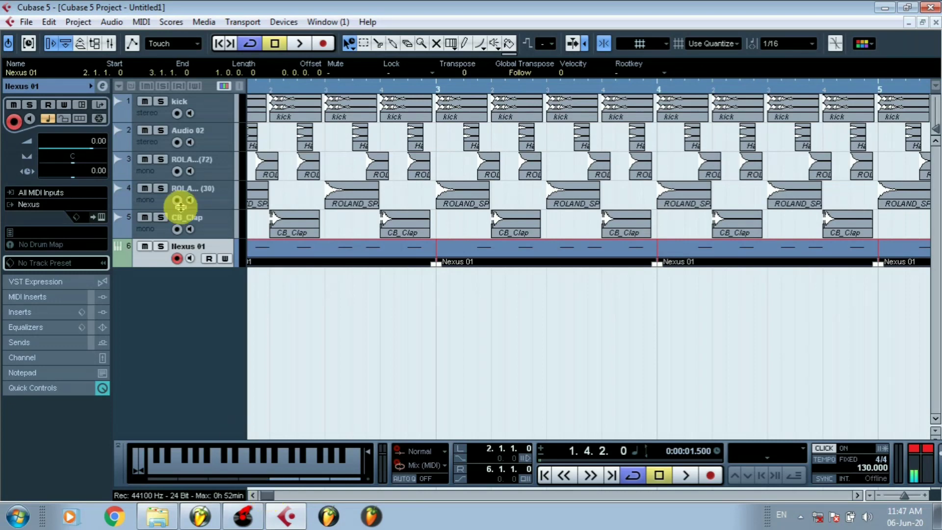
pyautogui.click(215, 116)
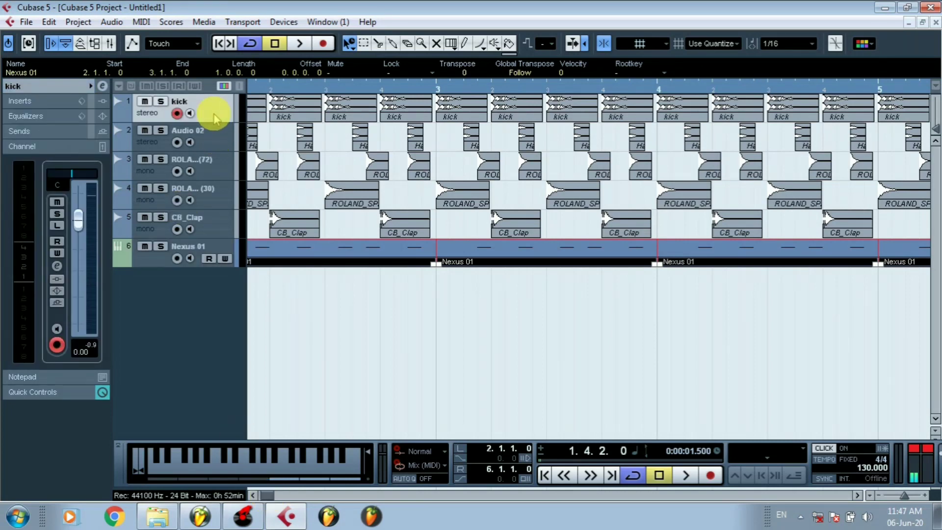